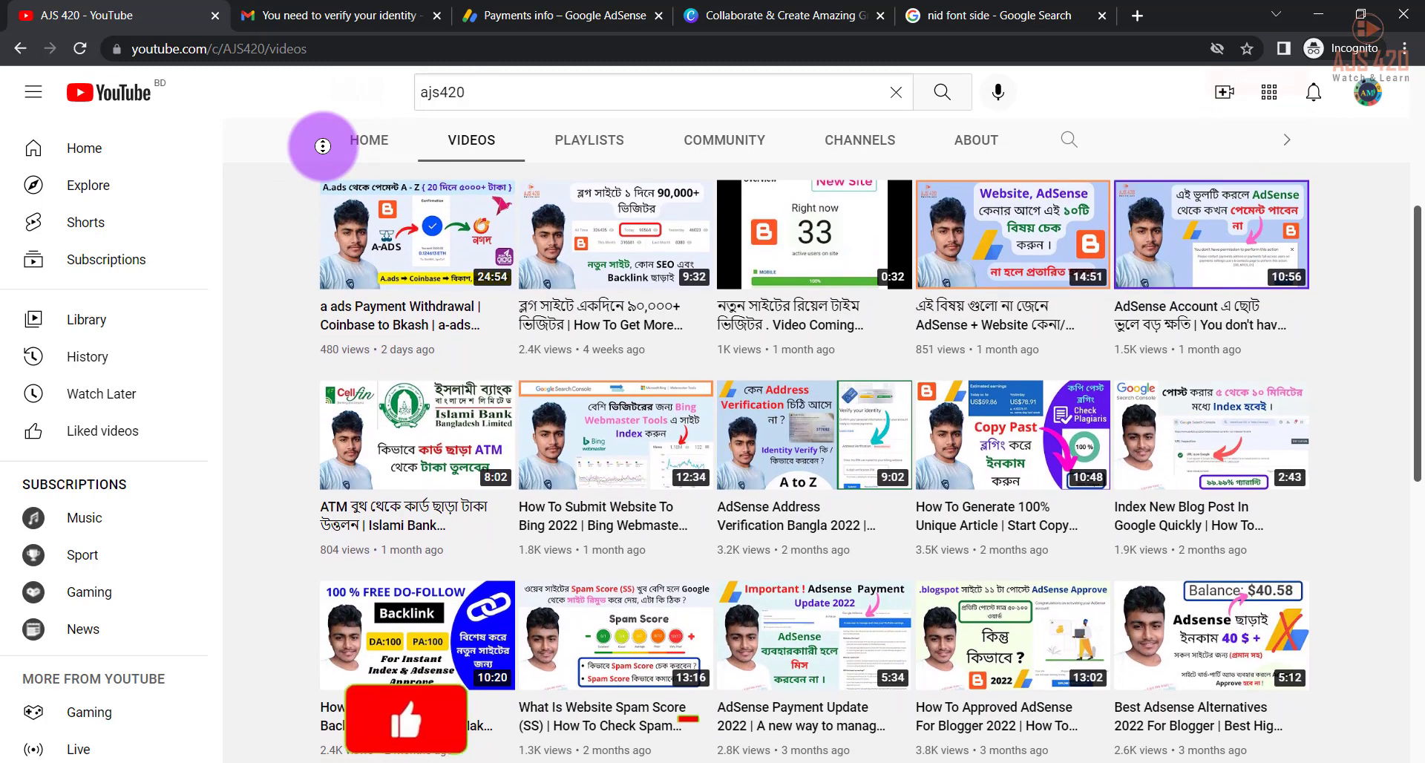
- Scroll down the AJS 420 channel's Videos tab to uploads from about 9 months ago
scroll(323, 147, "down", 1)
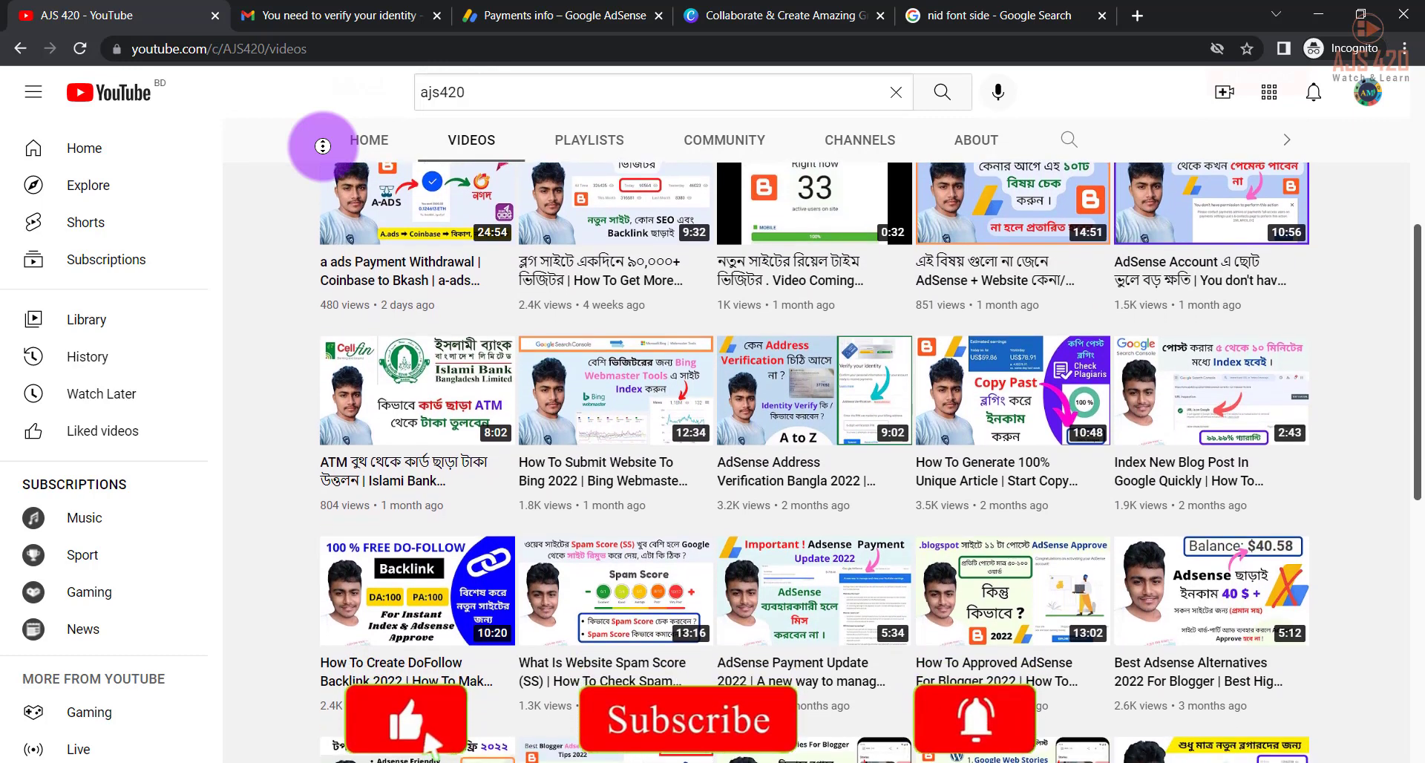
scroll(323, 146, "down", 2)
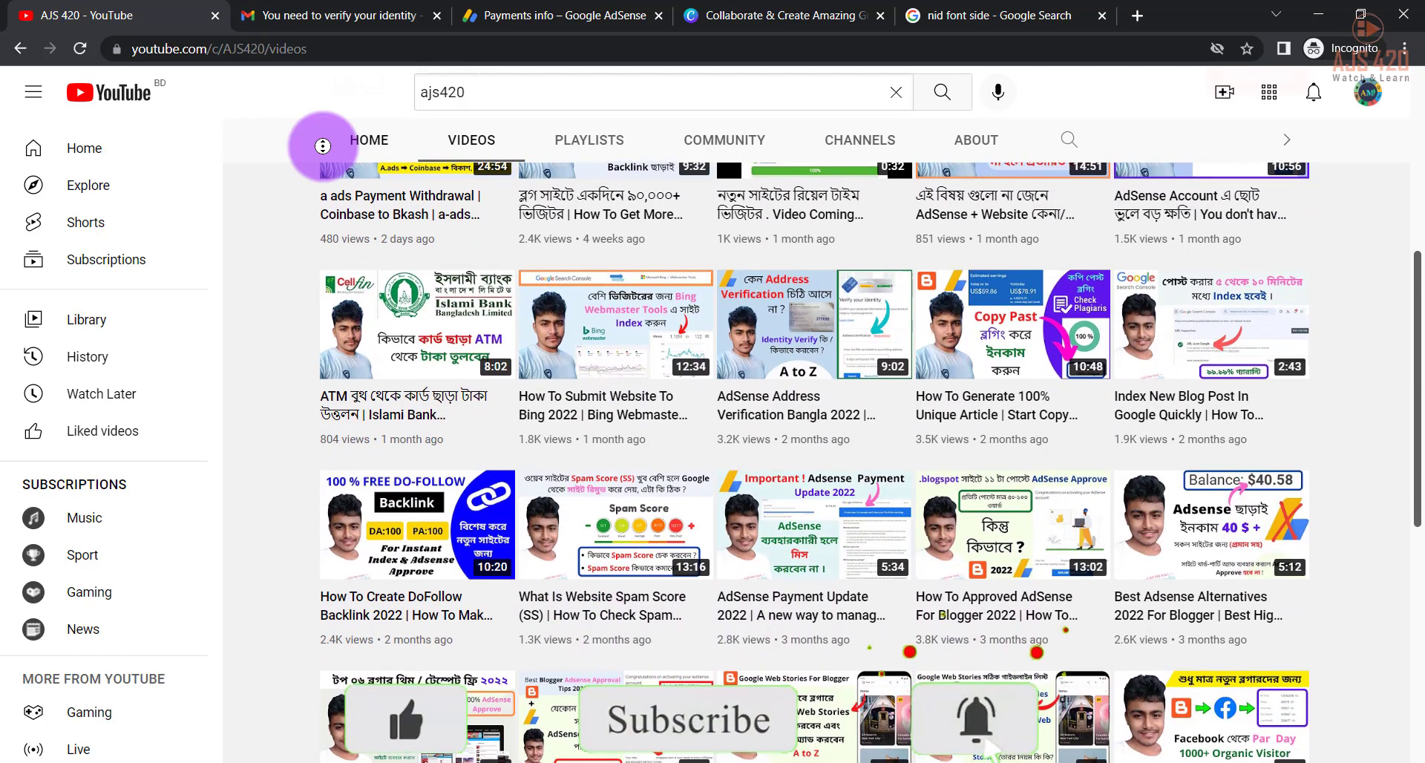
scroll(323, 146, "down", 2)
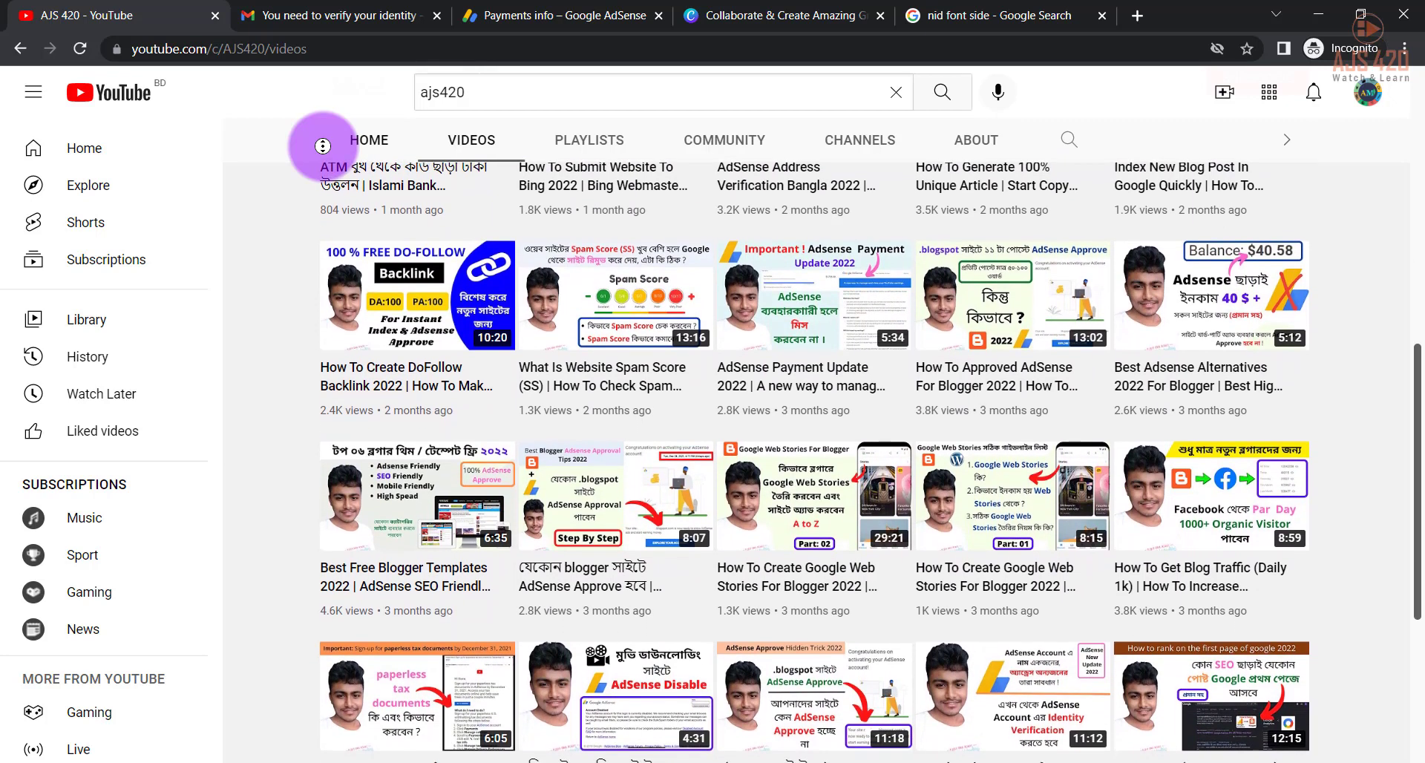
scroll(323, 146, "down", 1)
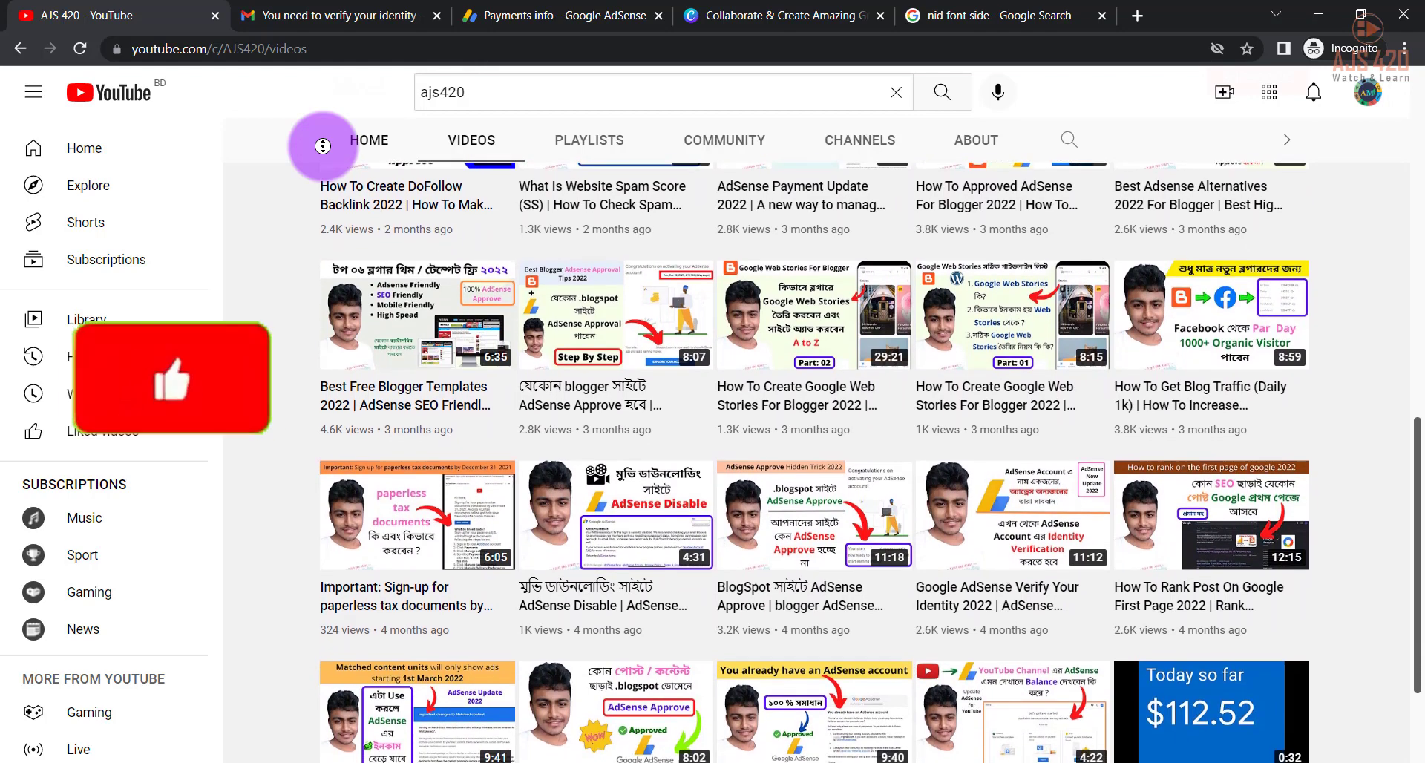
scroll(323, 146, "down", 1)
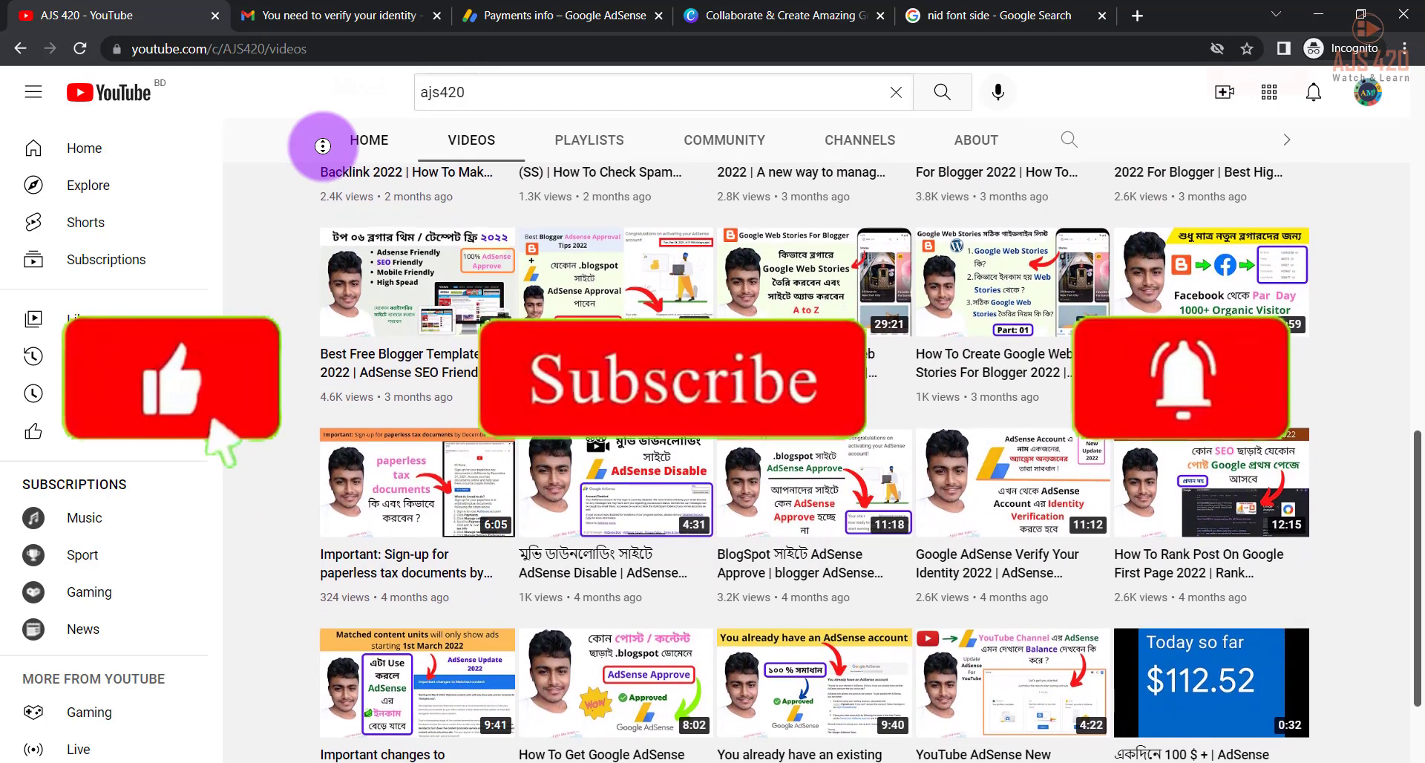
scroll(323, 146, "down", 1)
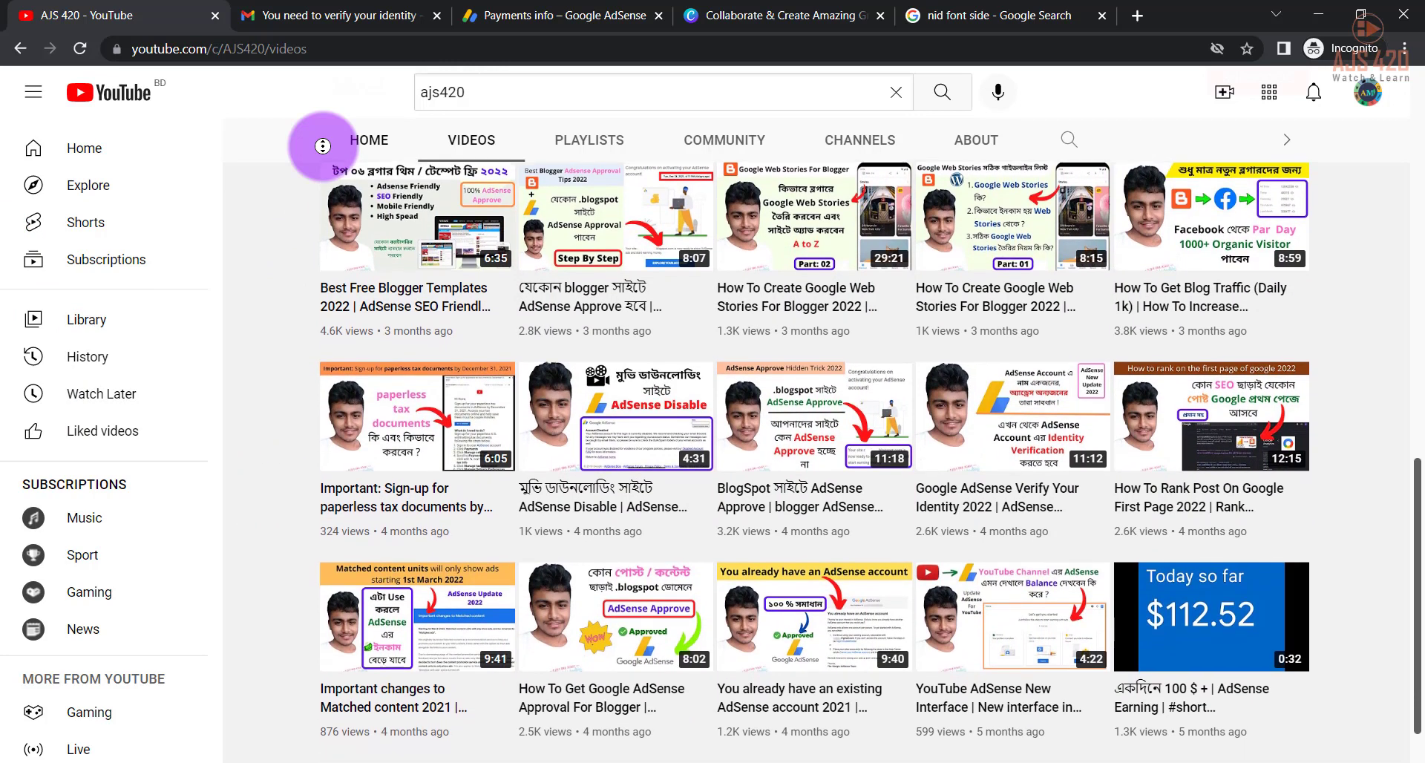
scroll(322, 146, "down", 1)
scroll(323, 145, "down", 1)
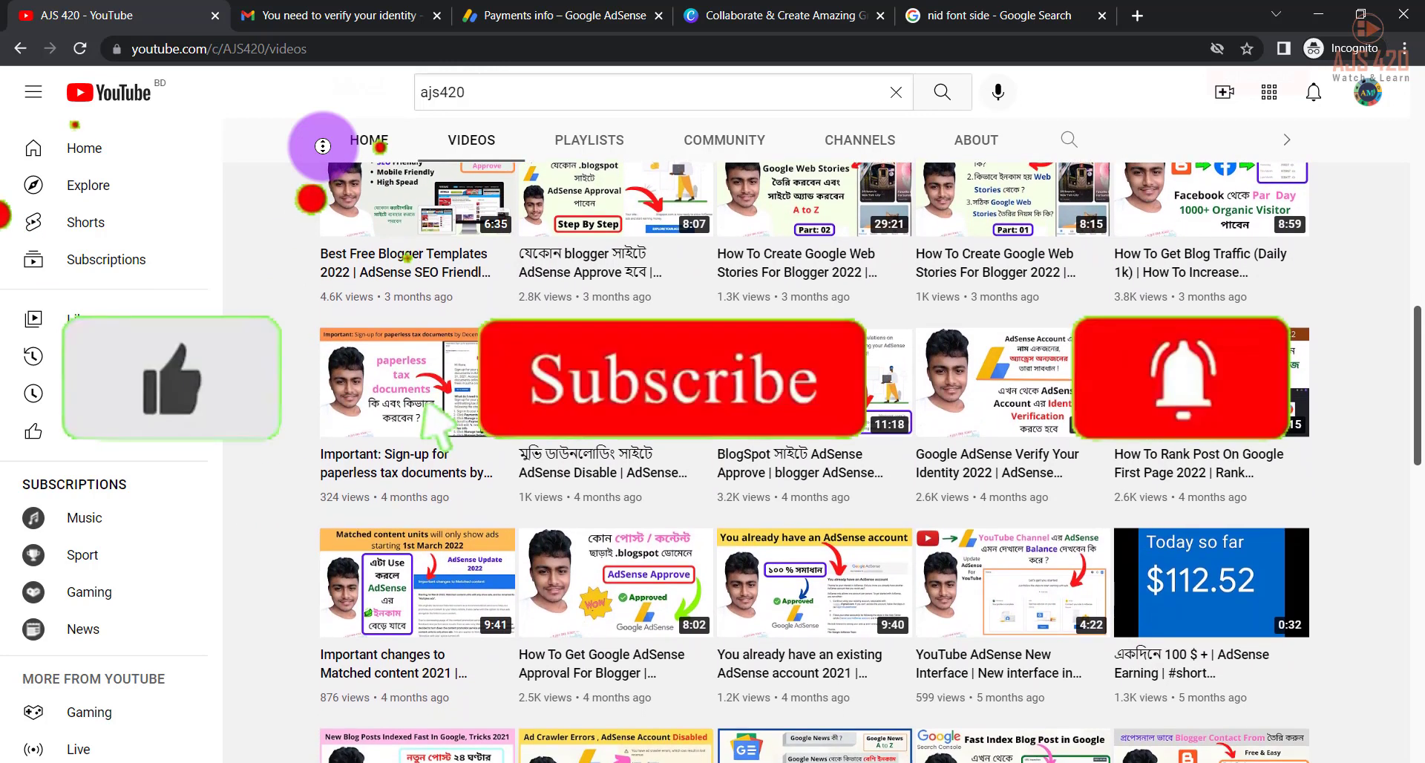
scroll(323, 145, "down", 1)
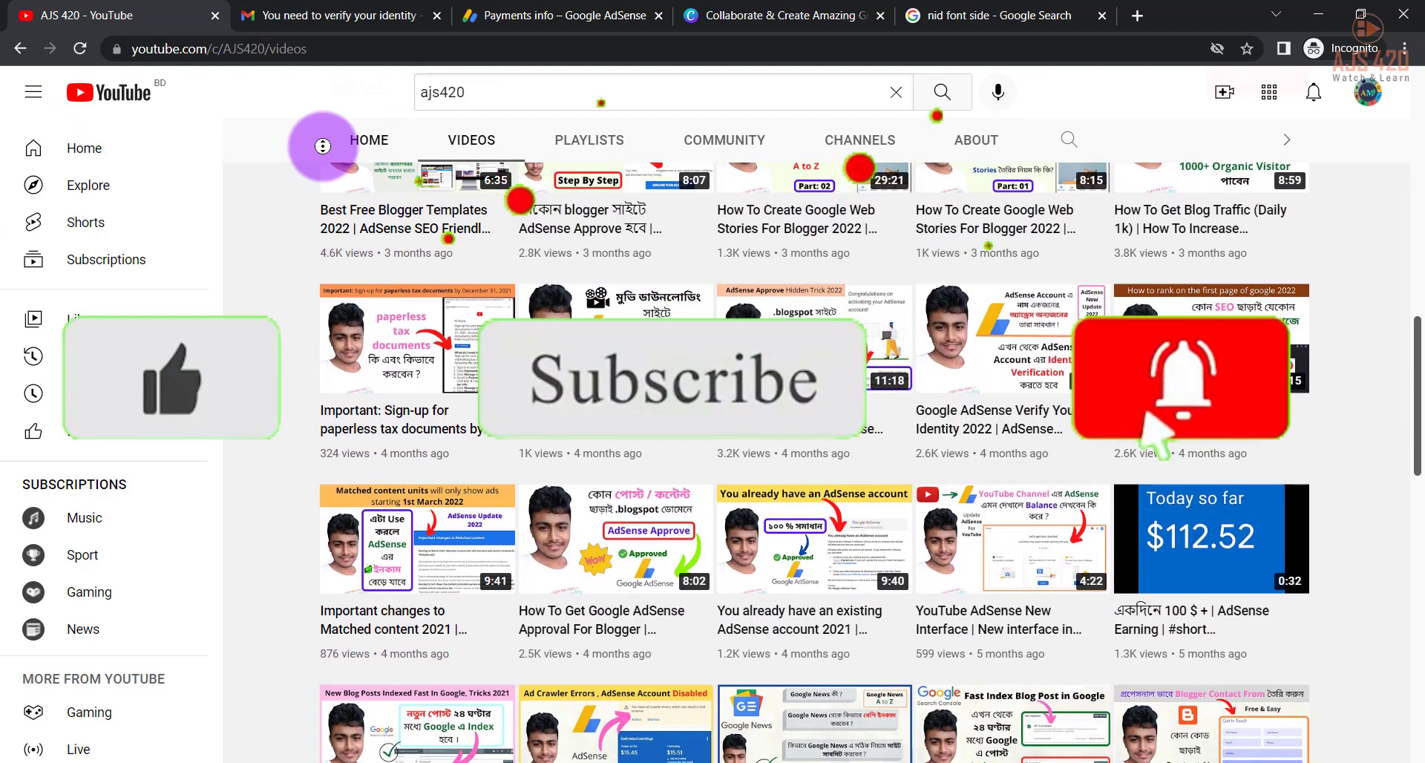
scroll(323, 145, "down", 1)
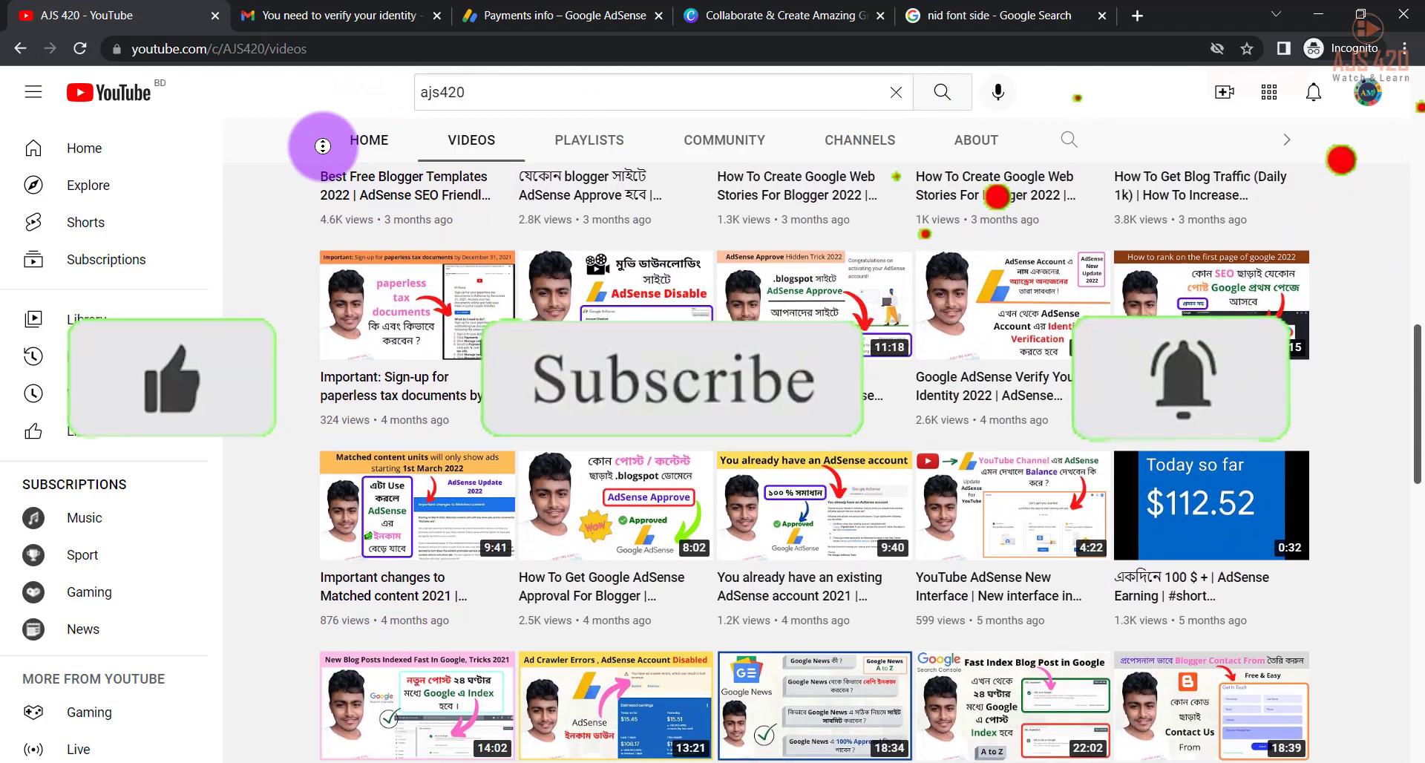
scroll(275, 386, "down", 10)
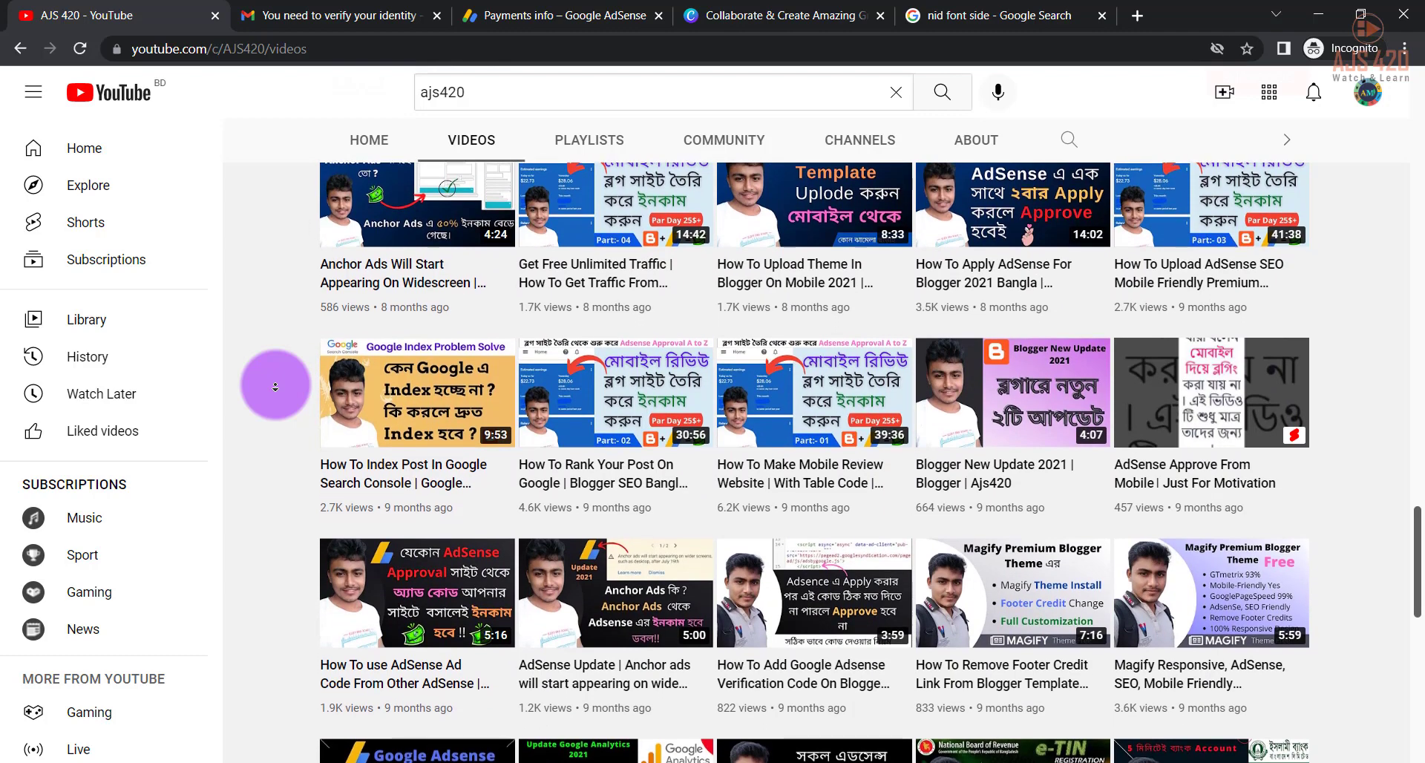
scroll(275, 386, "down", 1)
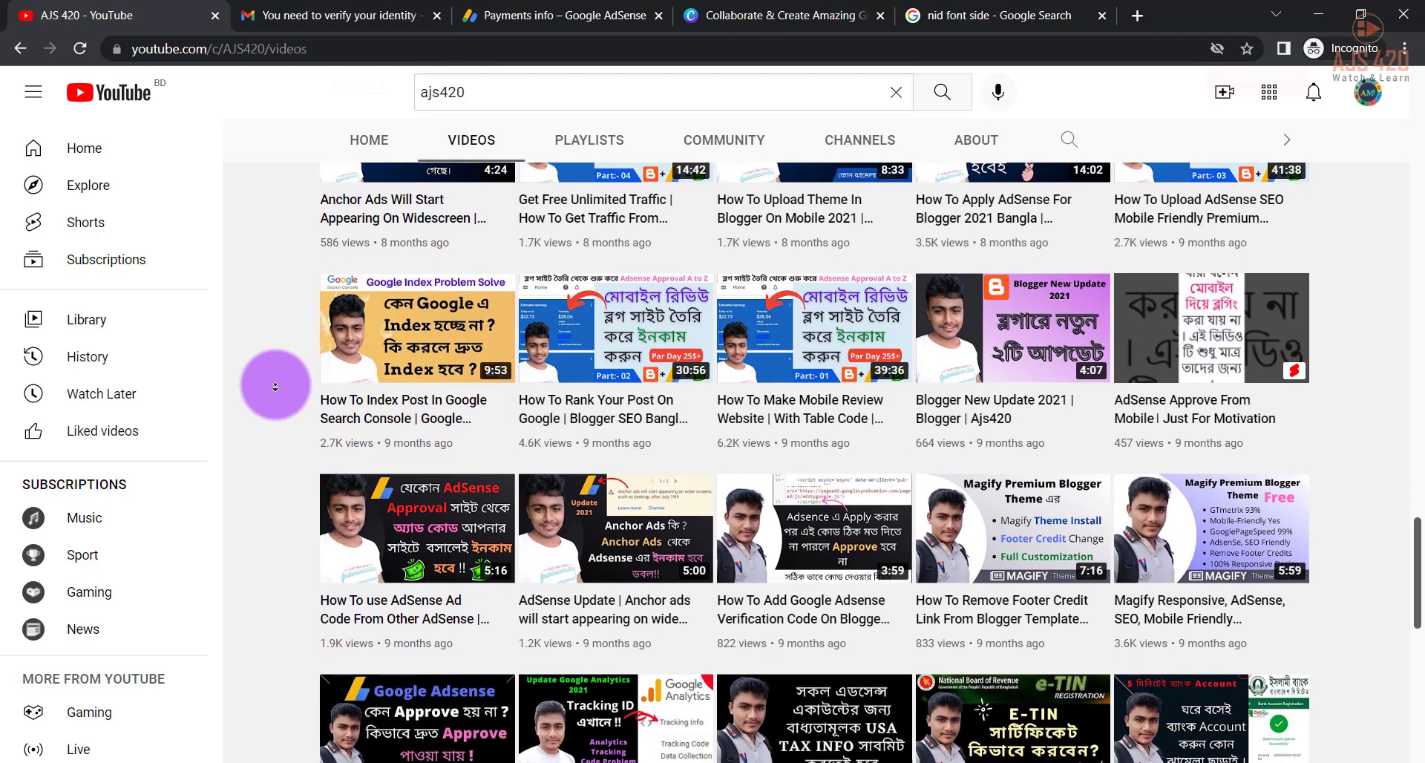
scroll(275, 386, "down", 1)
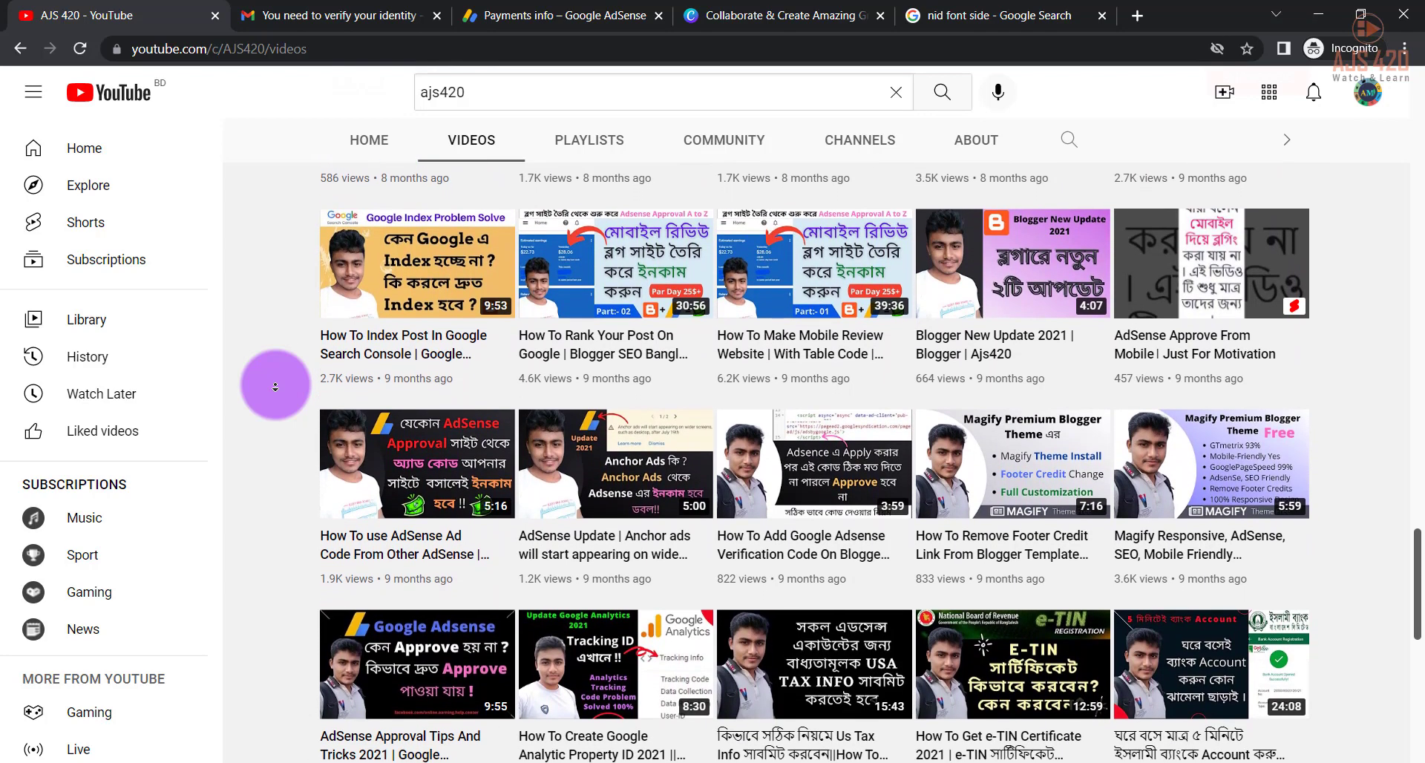
scroll(275, 386, "down", 2)
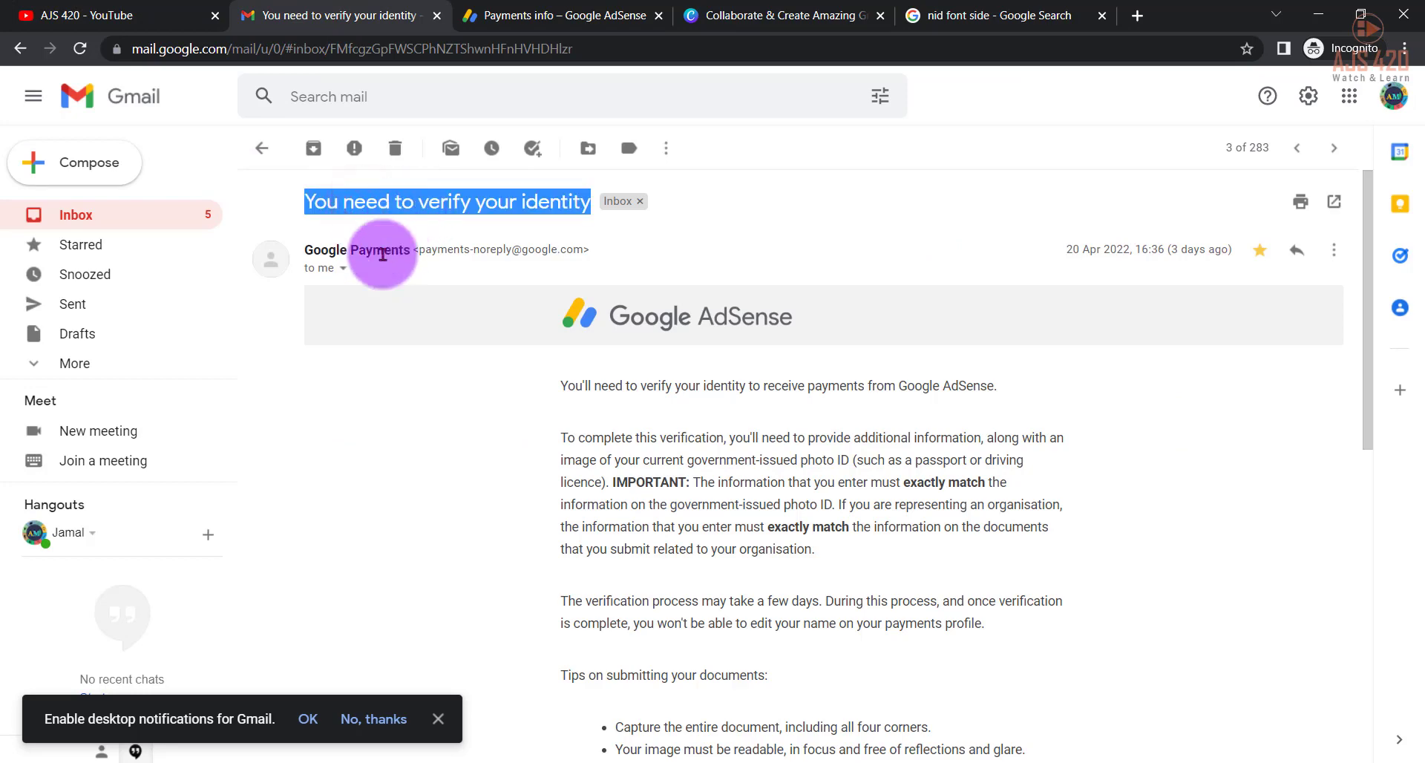
- Read the Gmail identity-verification email, then switch to the Google AdSense payments tab
left_click_drag(567, 384, 672, 594)
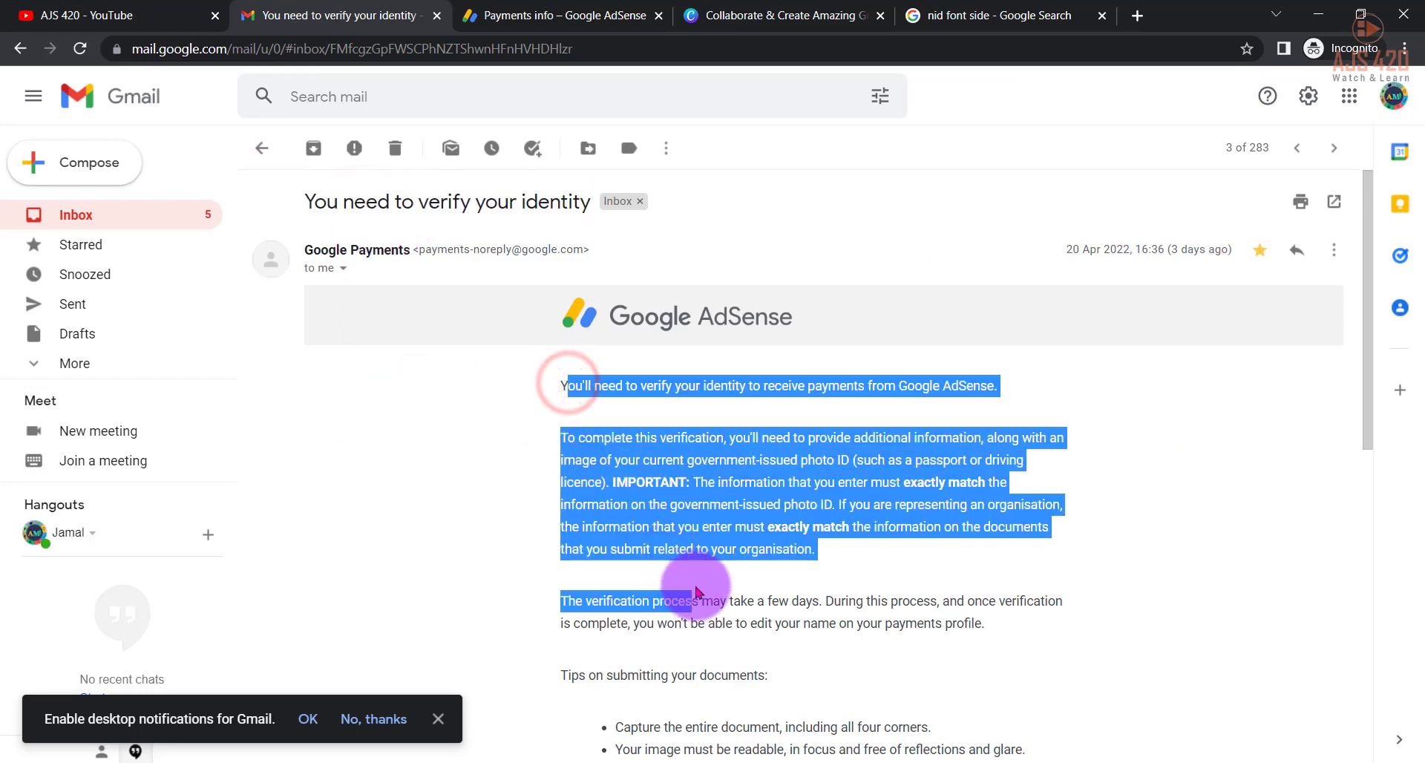
left_click(637, 501)
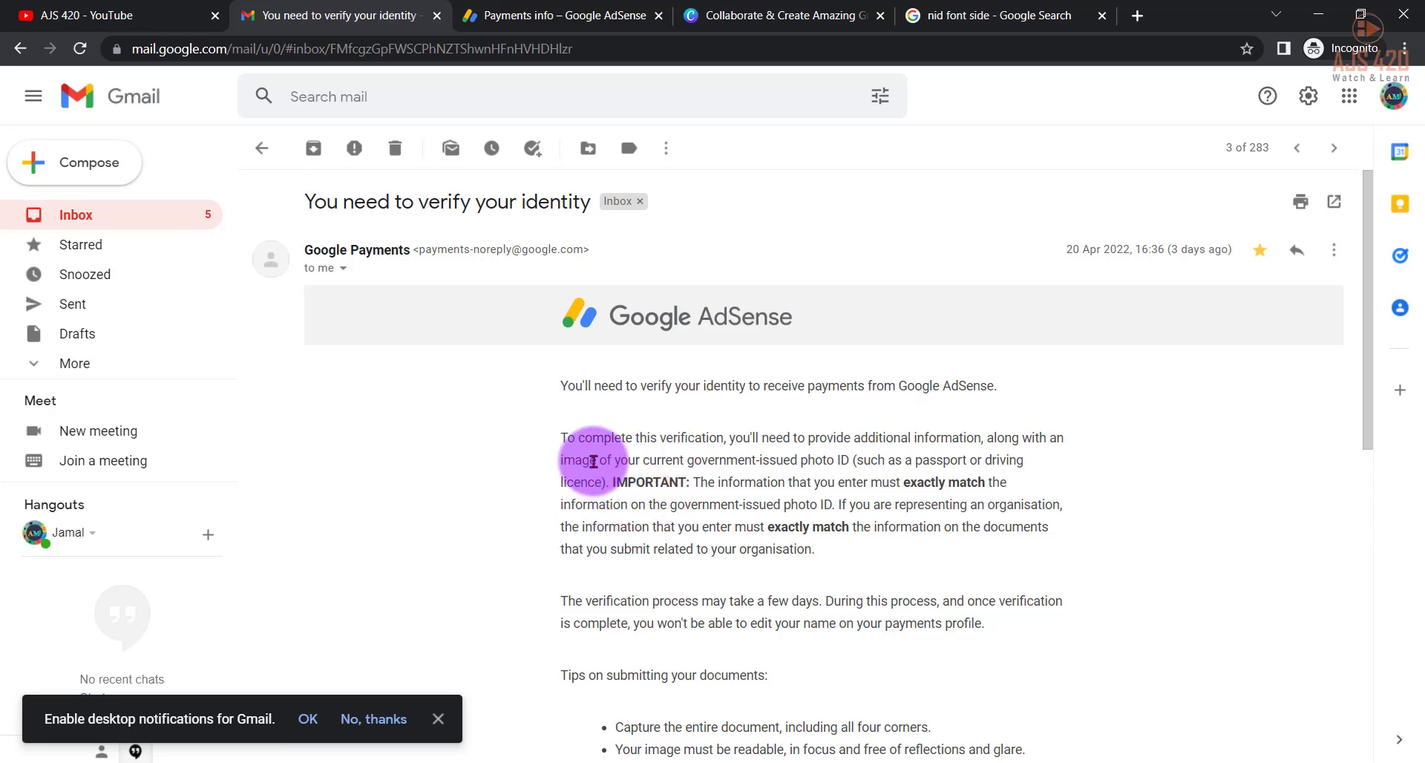
left_click(602, 16)
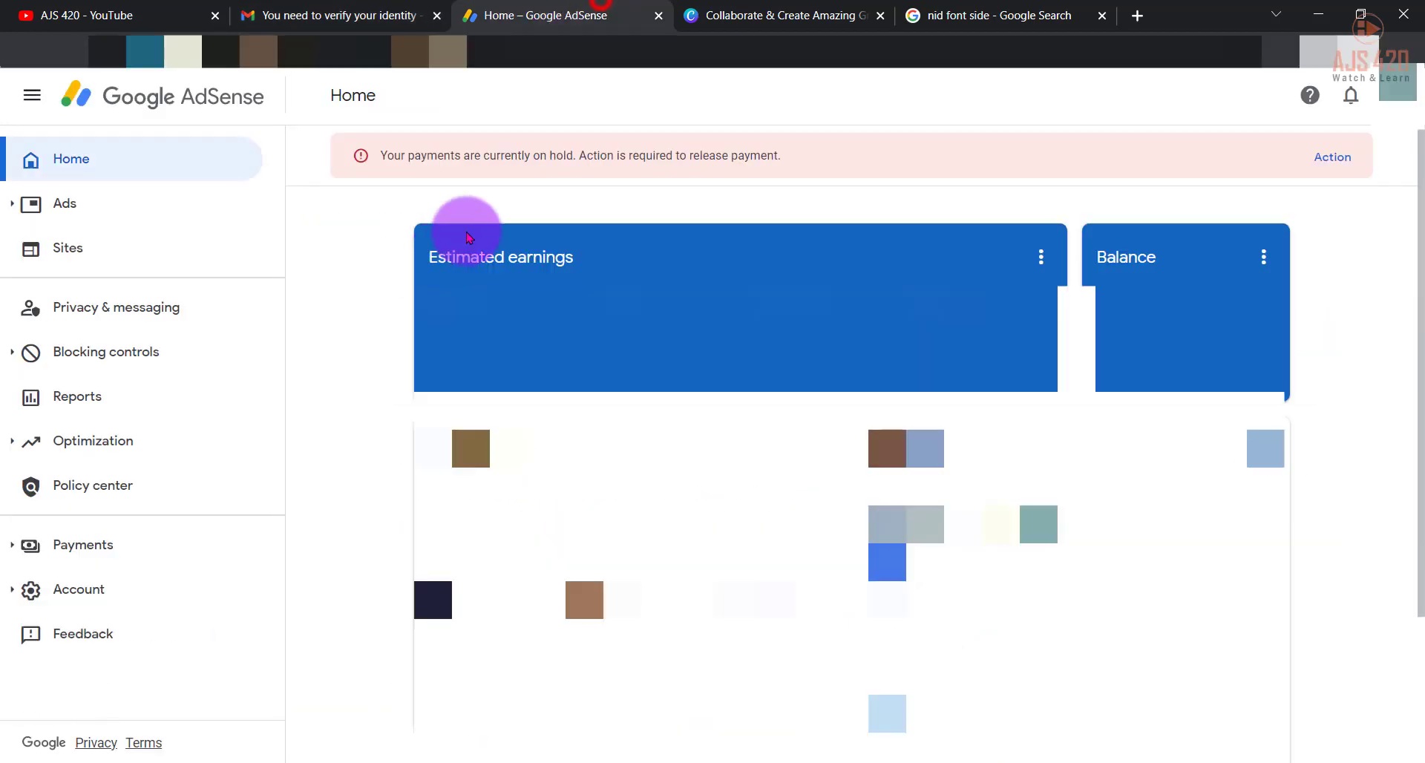
- Read the payments-on-hold warning and its required action on the AdSense home page
triple_click(515, 154)
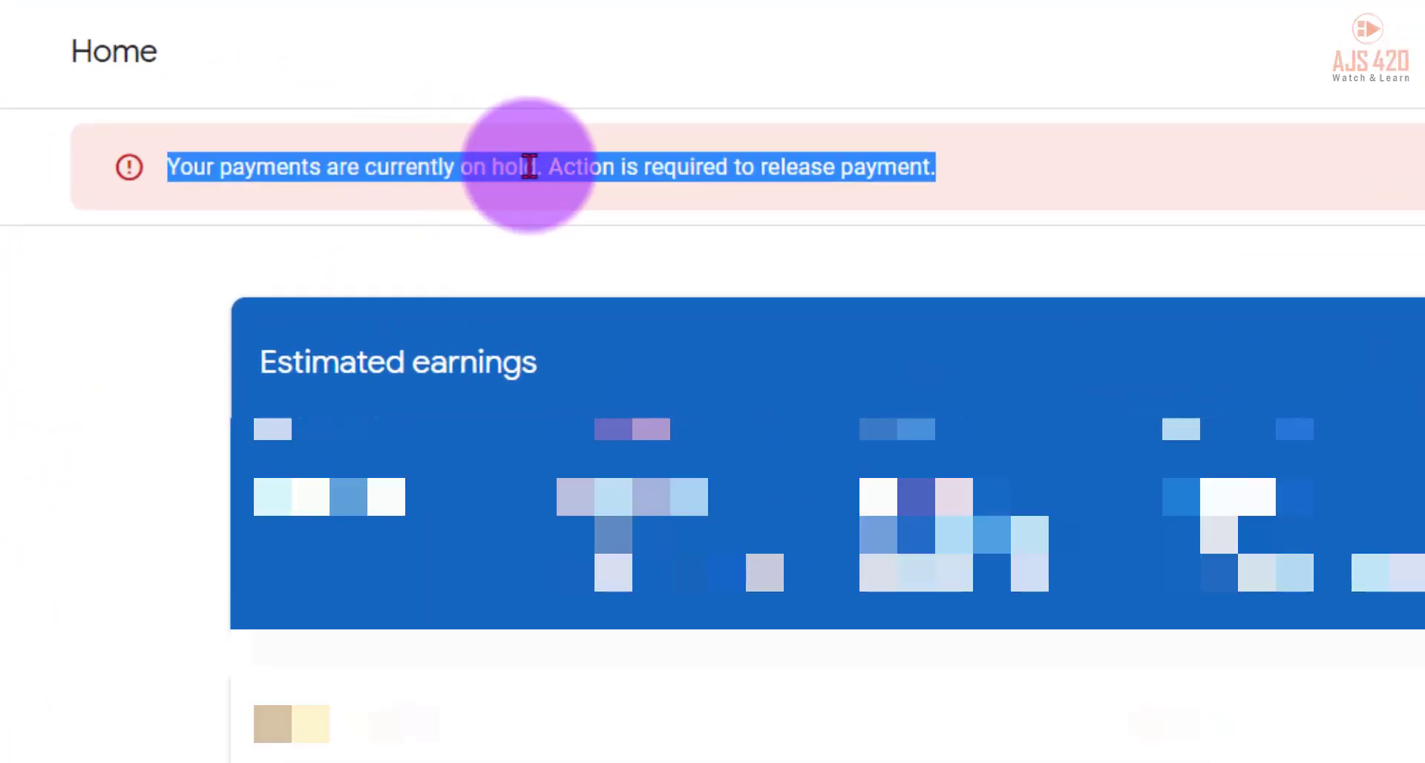
left_click_drag(550, 167, 928, 167)
left_click(929, 167)
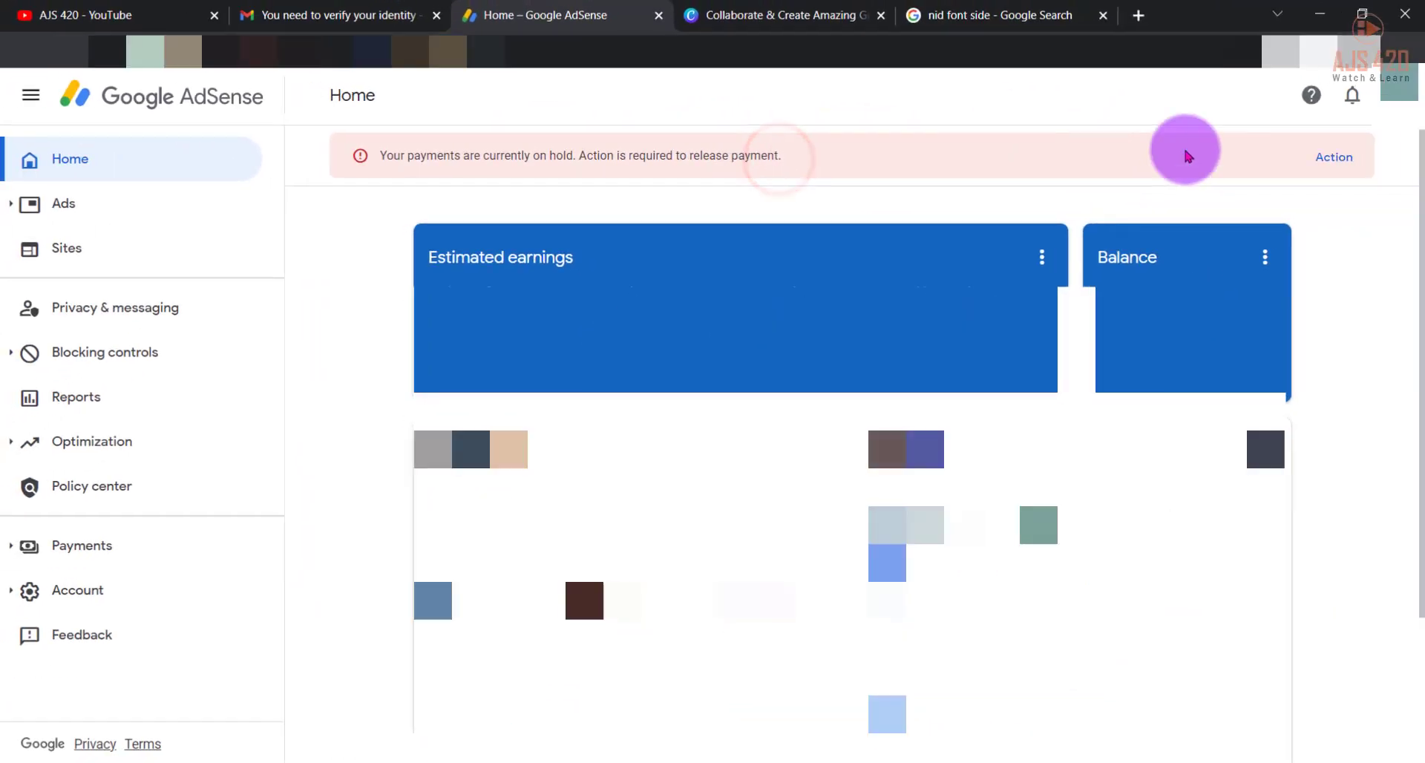
- Follow Action to Payments info and choose Verify now to see the ID requirements
left_click(1328, 156)
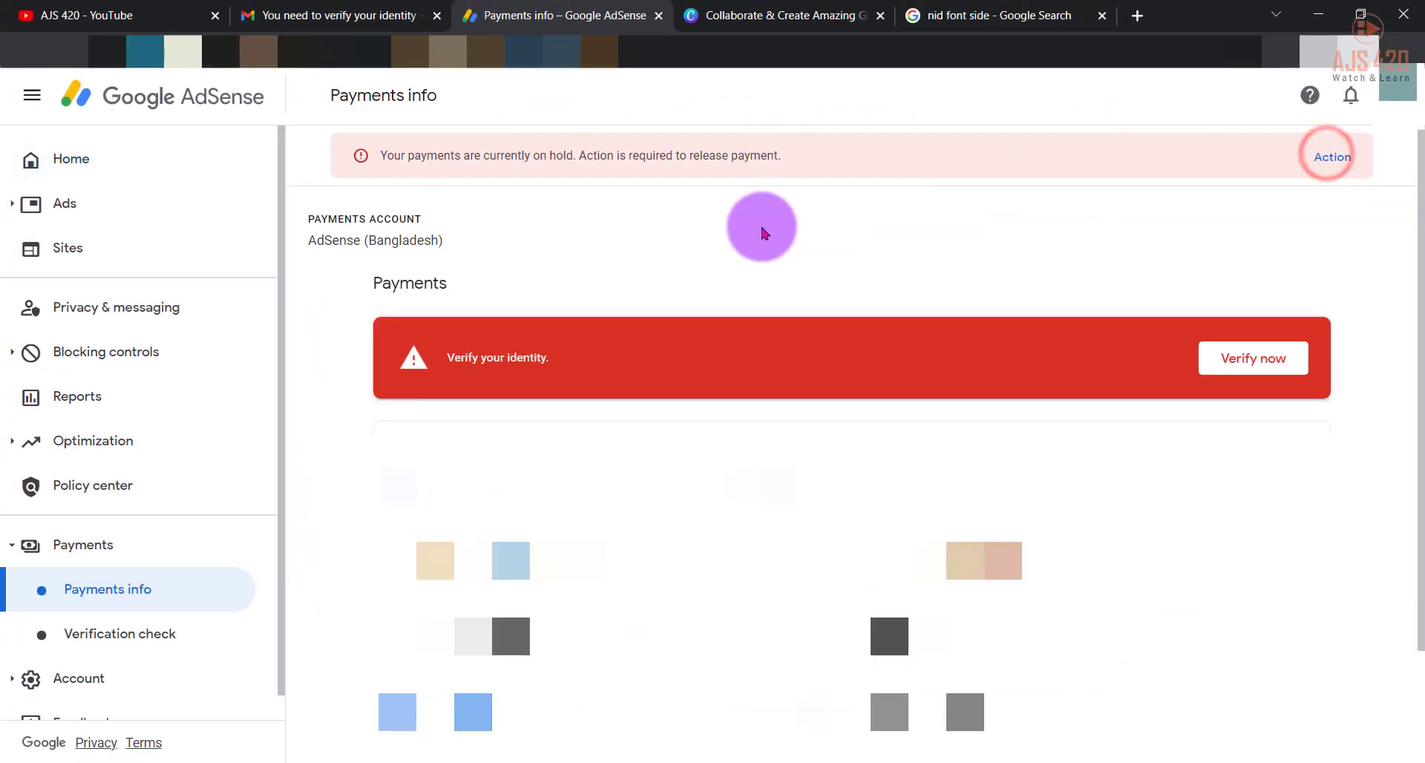
left_click(437, 282)
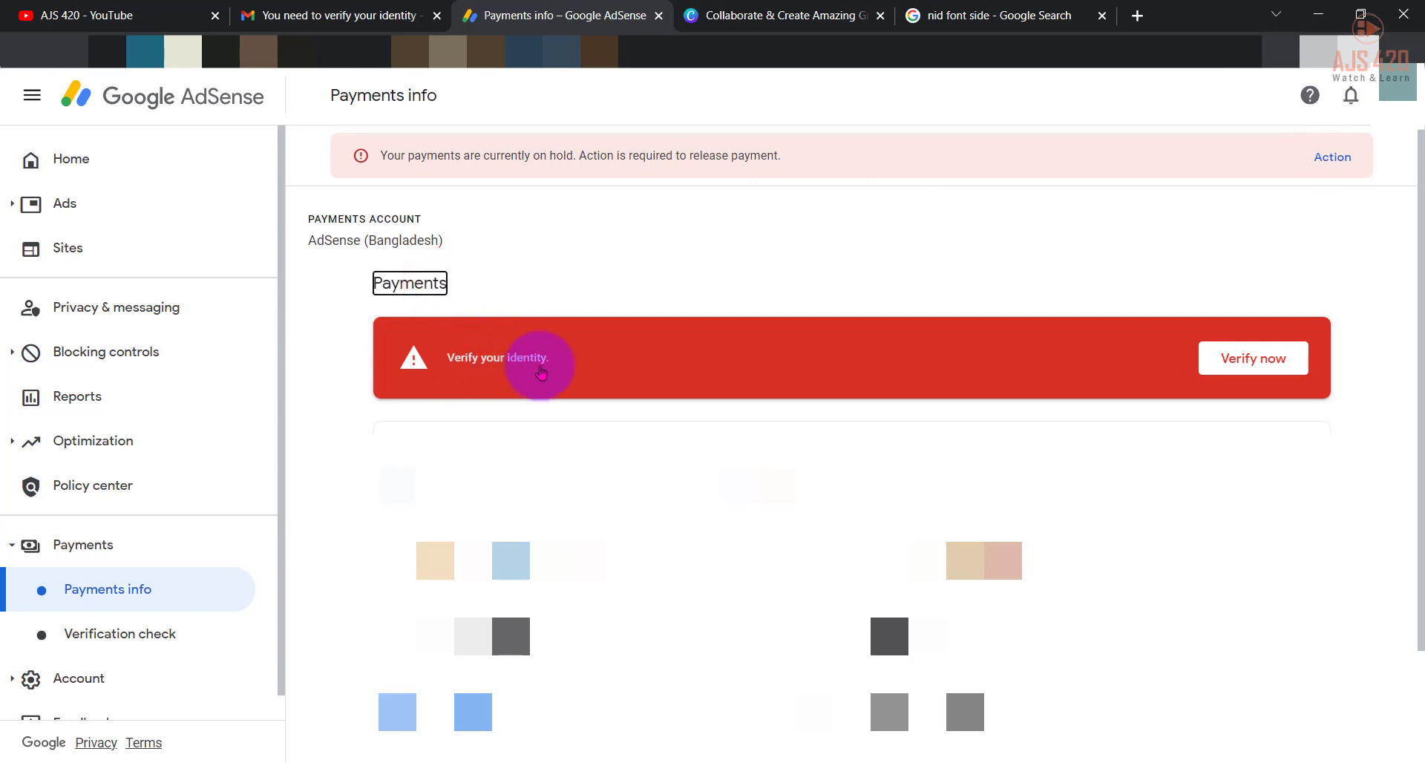
left_click(1231, 372)
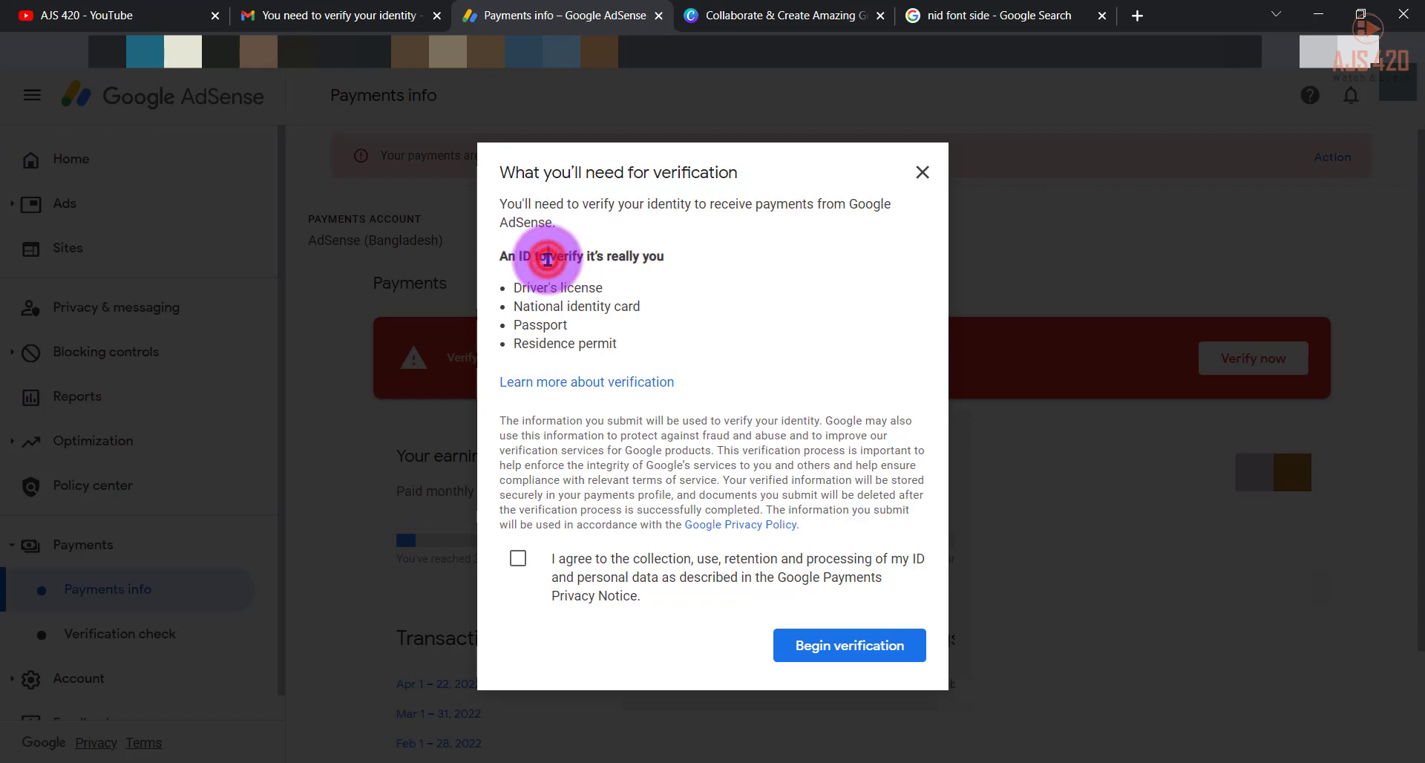
- Review the accepted ID types, marking National identity card, then close the requirements dialog
left_click_drag(525, 270, 526, 306)
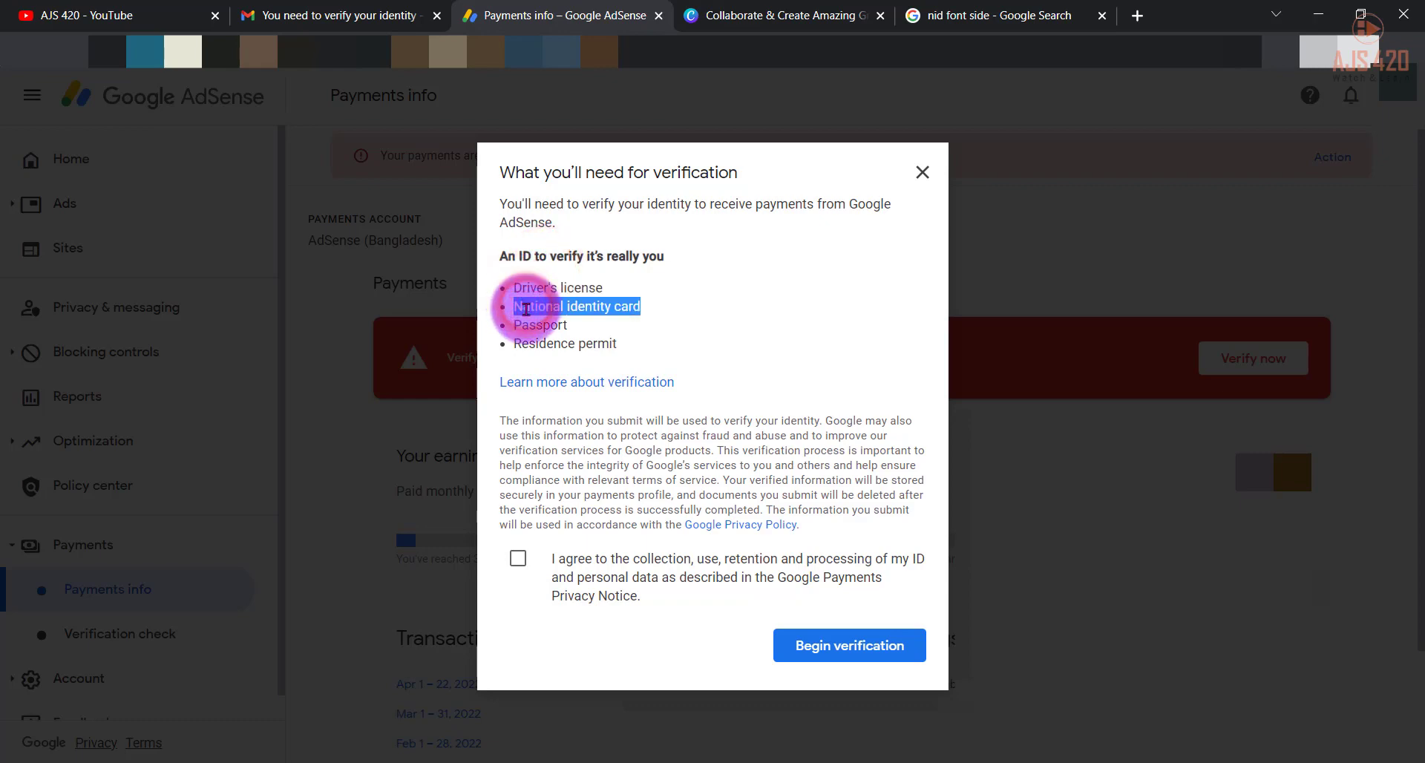
left_click(519, 327)
triple_click(530, 342)
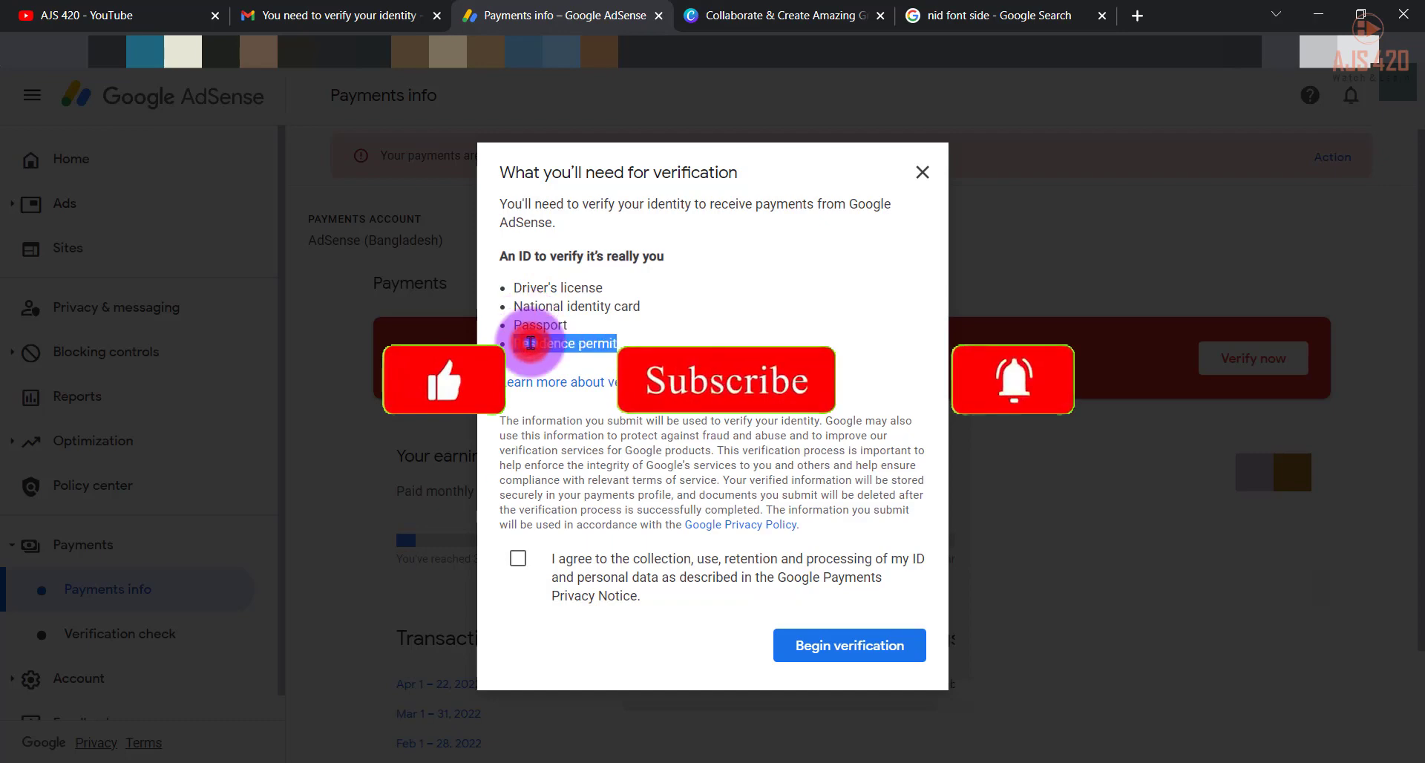
triple_click(530, 306)
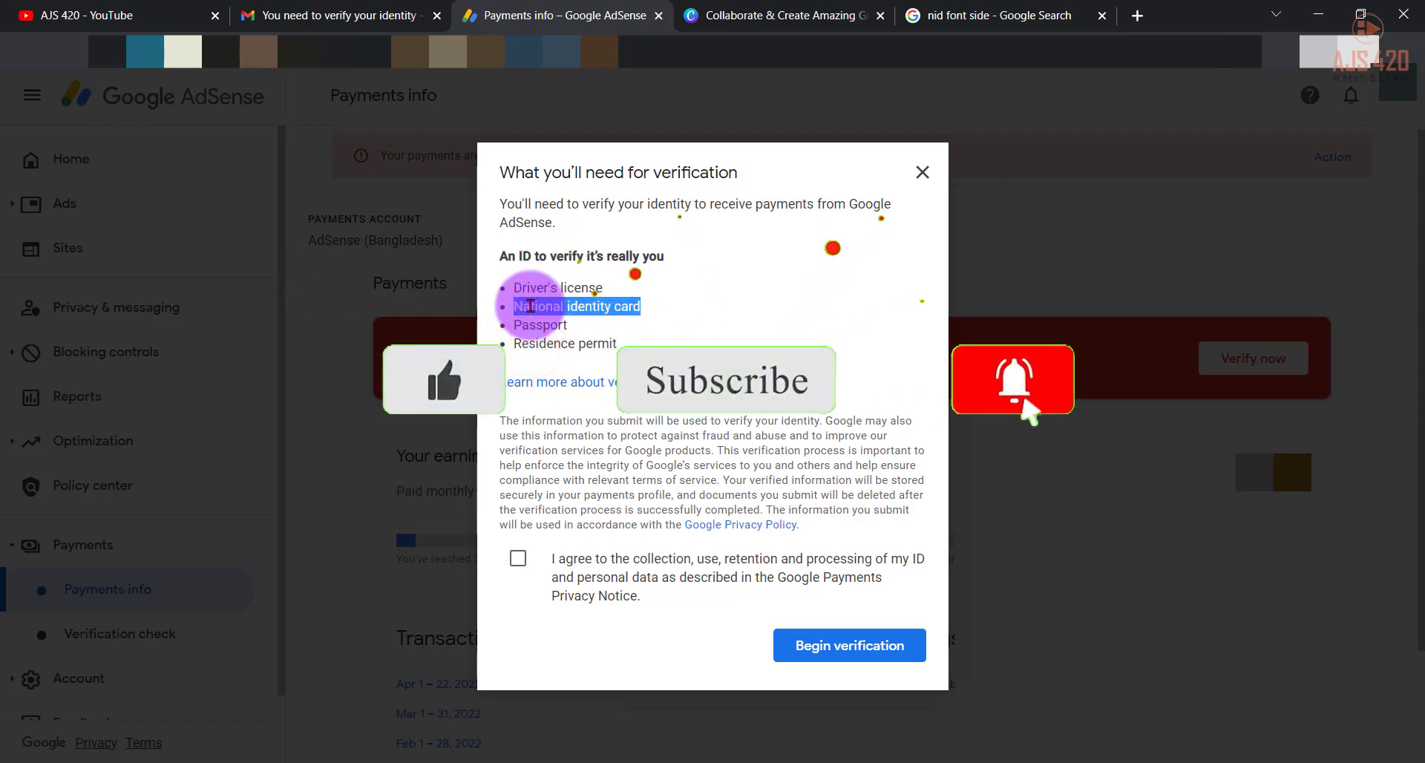
left_click(530, 306)
triple_click(530, 306)
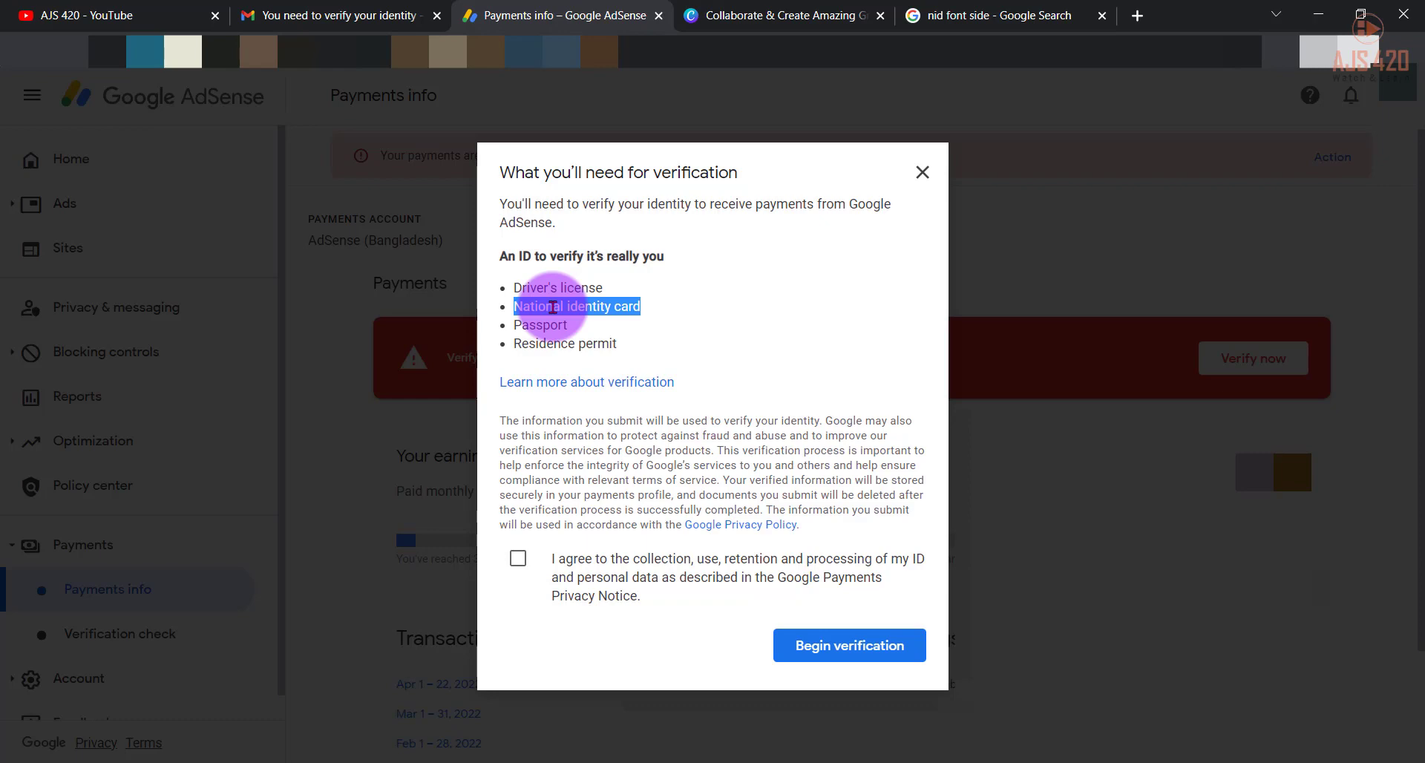
left_click(915, 170)
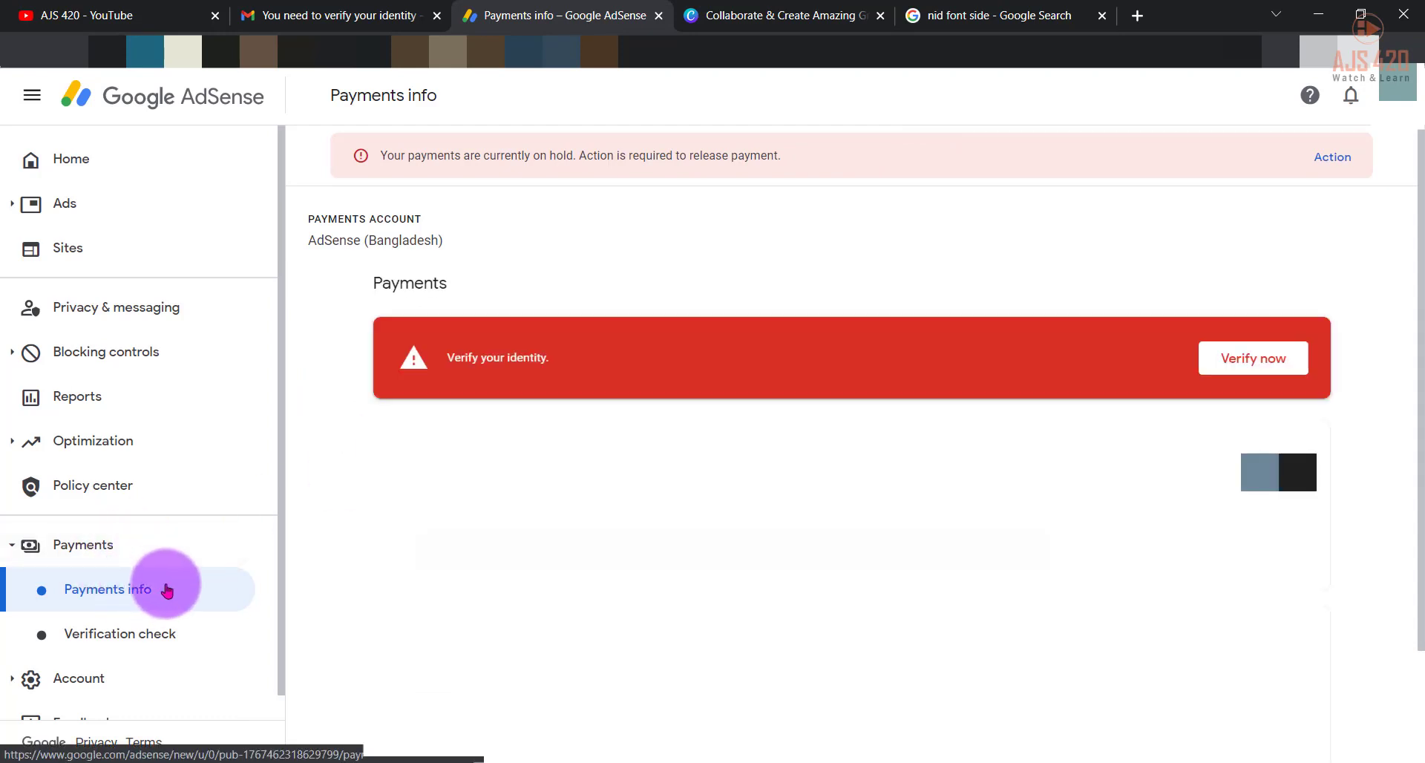
- Return to Payments info and open Manage settings on the Settings card
left_click(138, 599)
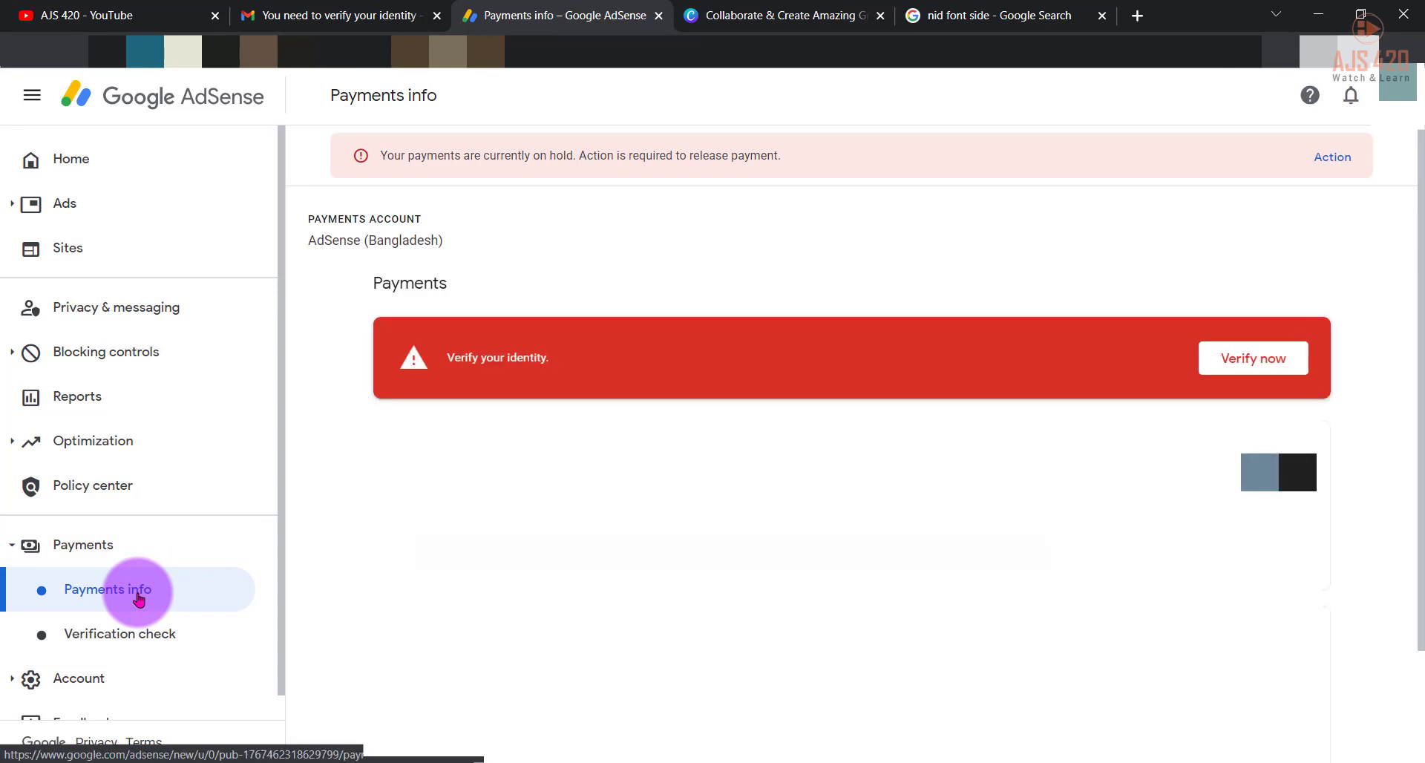
scroll(364, 534, "down", 2)
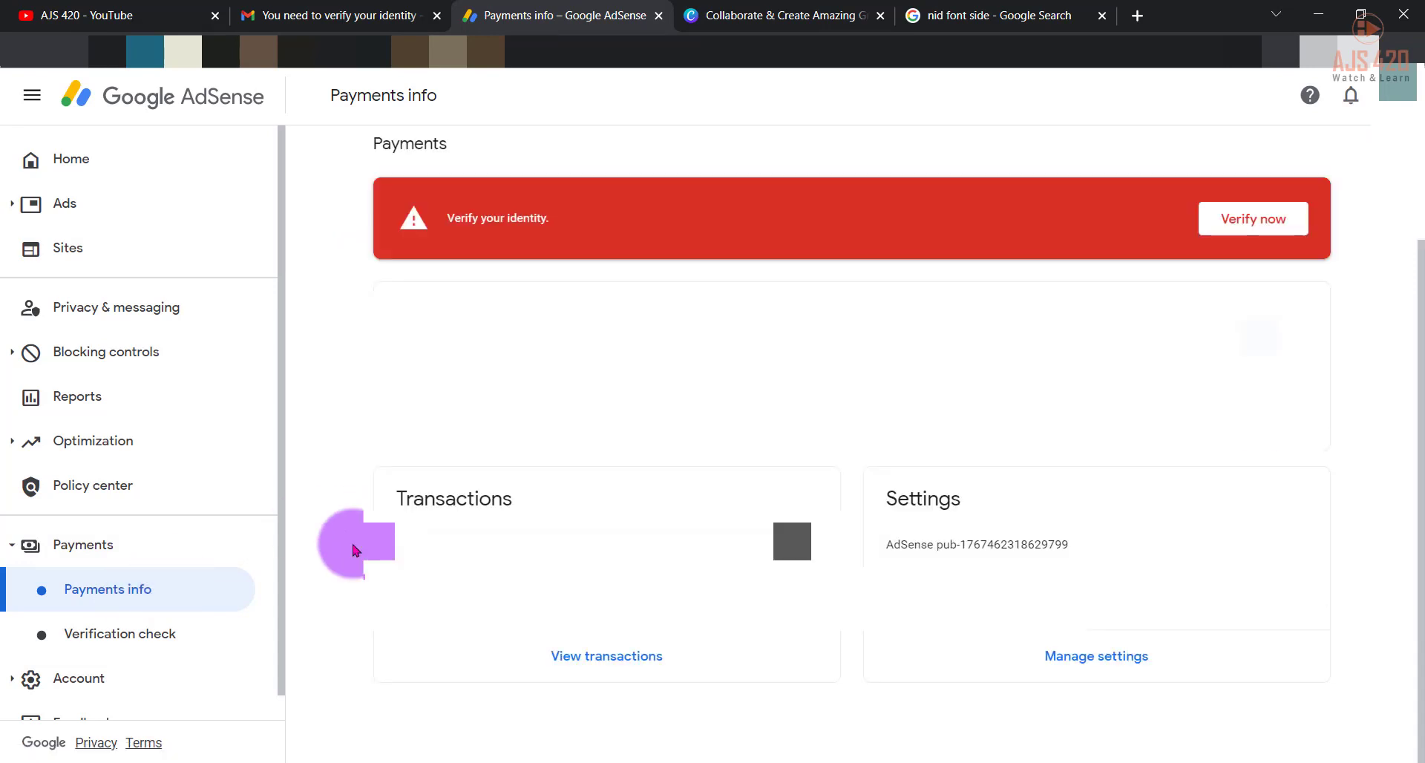
double_click(920, 497)
left_click(920, 497)
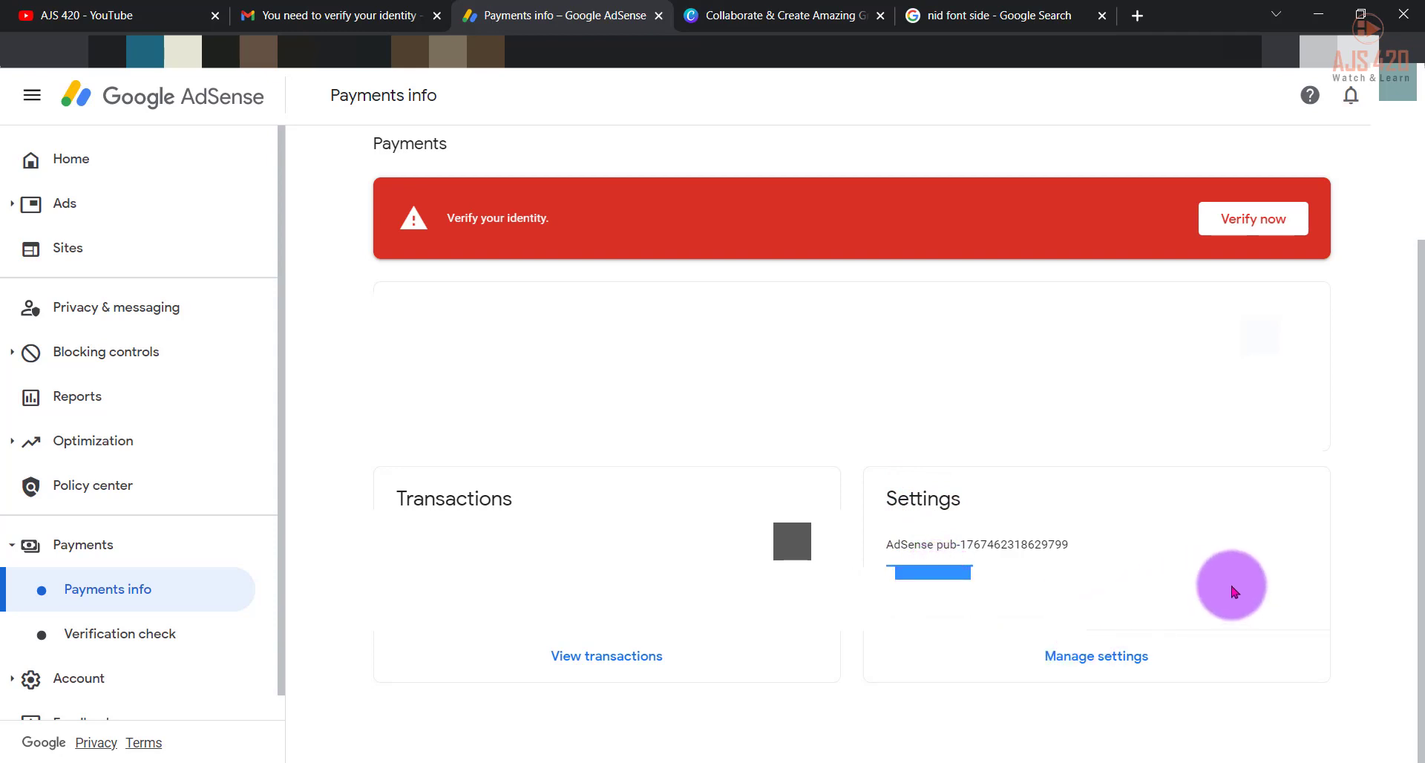
left_click(1121, 653)
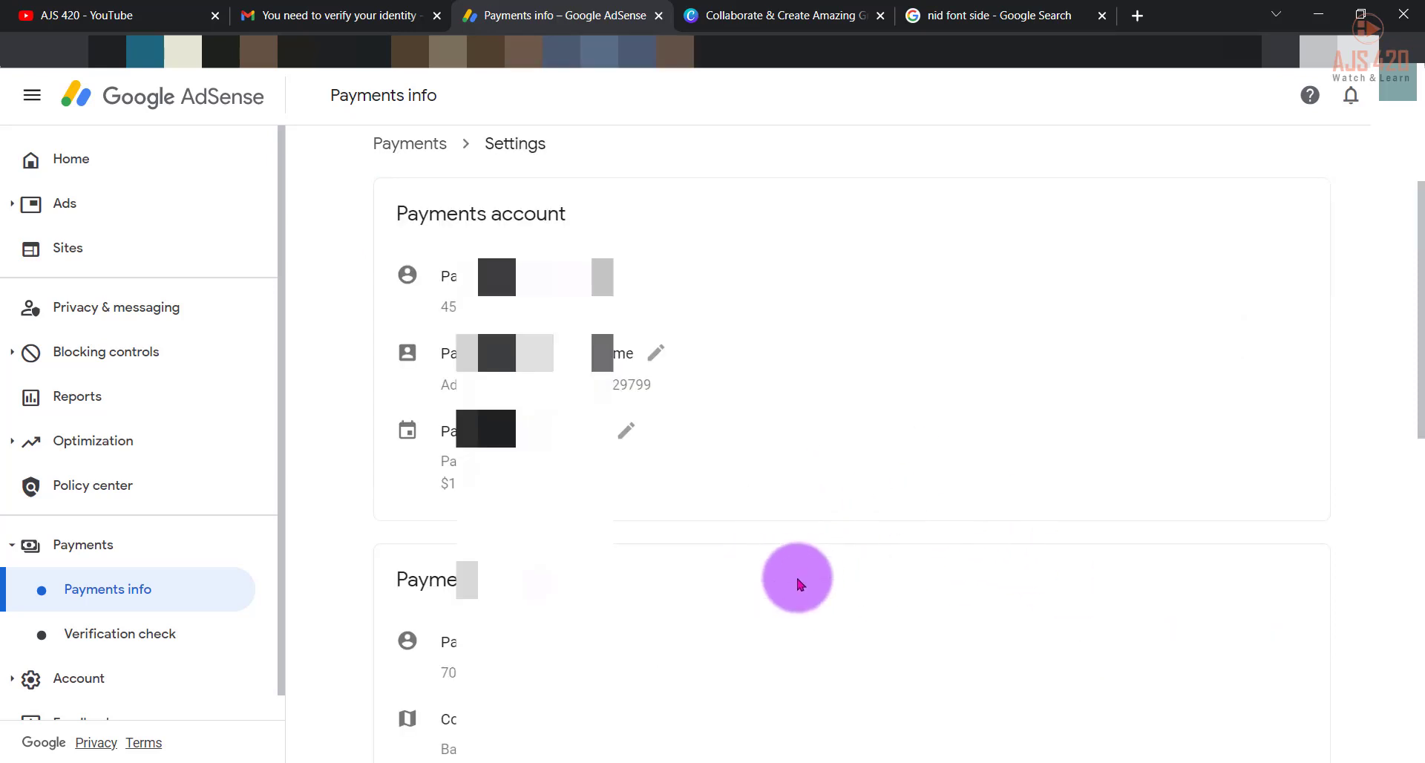
- Scroll down the payments settings page to the Name and address section
scroll(798, 585, "down", 7)
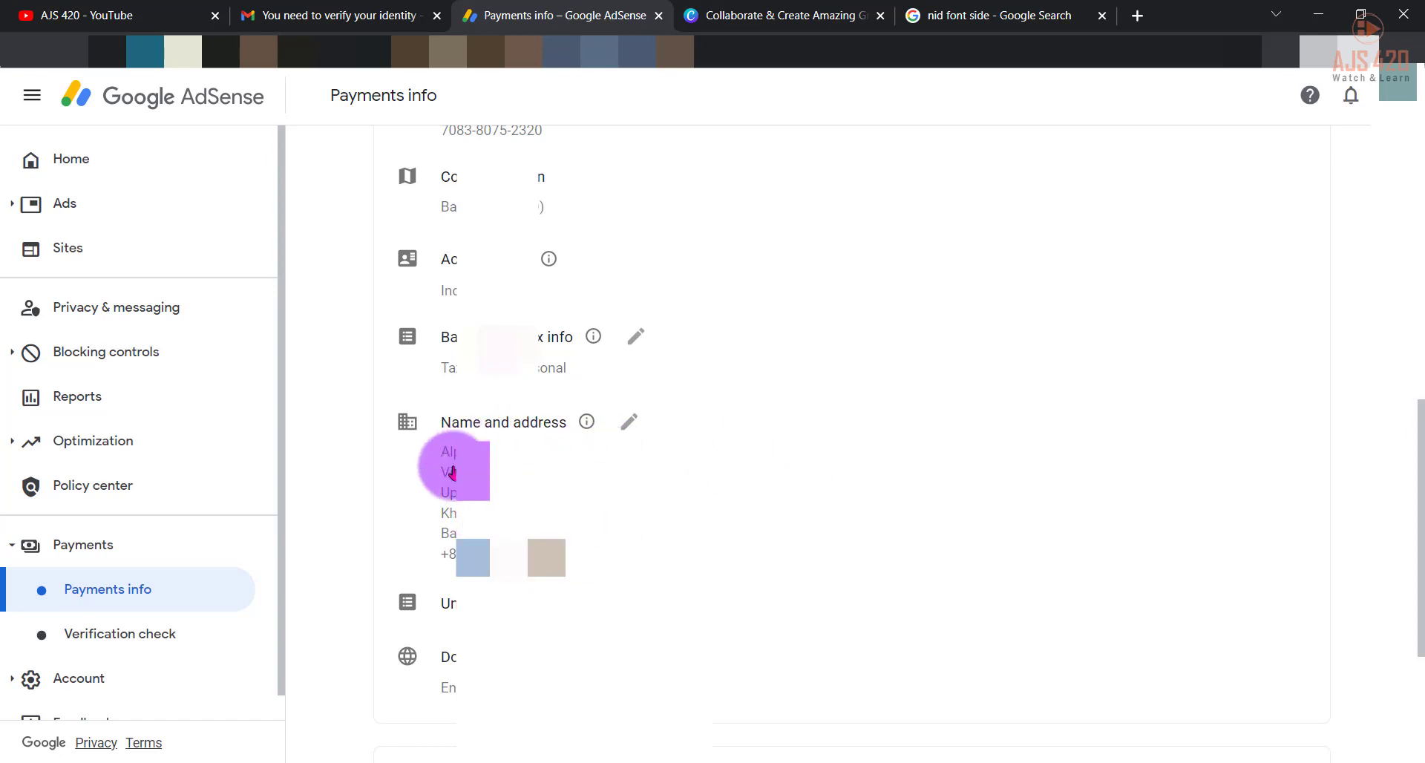
- Open the Name and address entry for editing and scroll down to Payments users
left_click(629, 425)
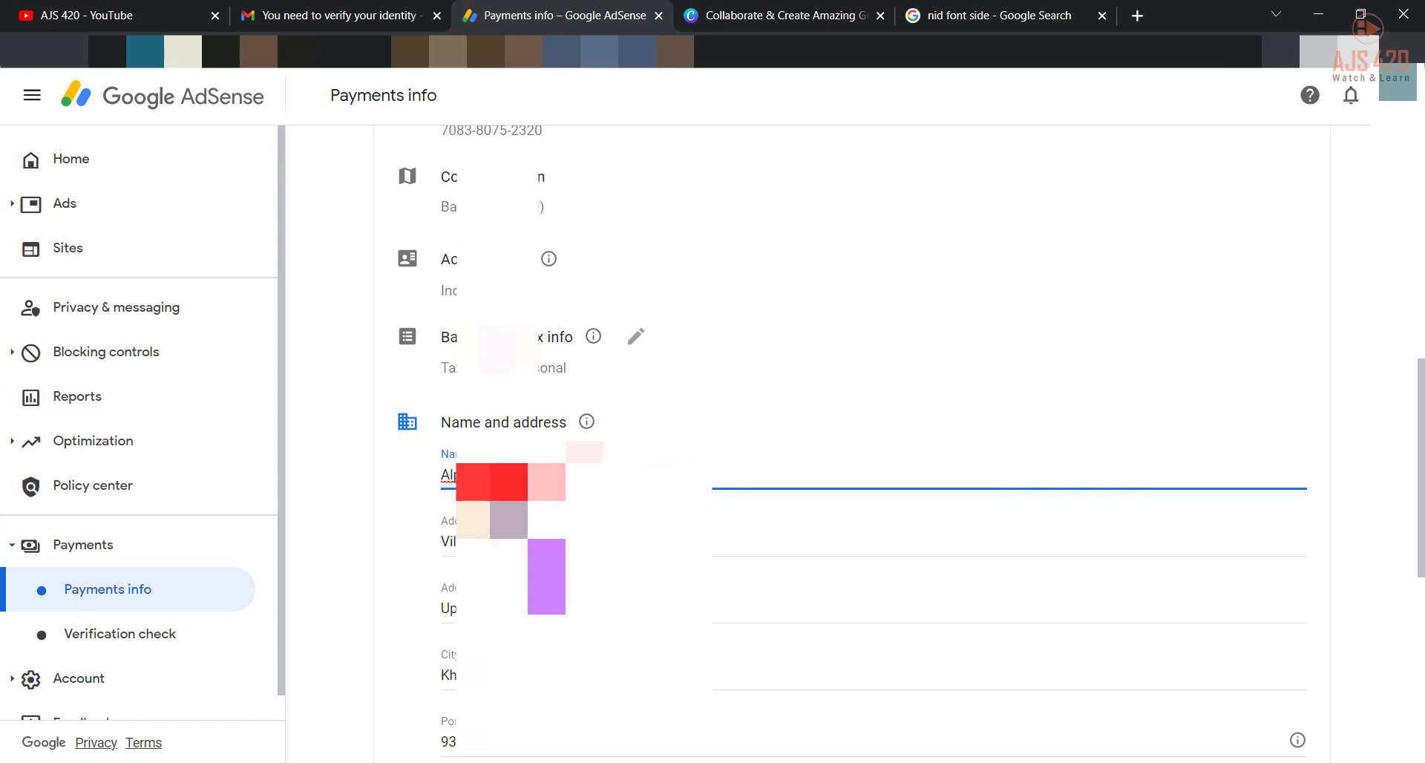
scroll(829, 479, "down", 7)
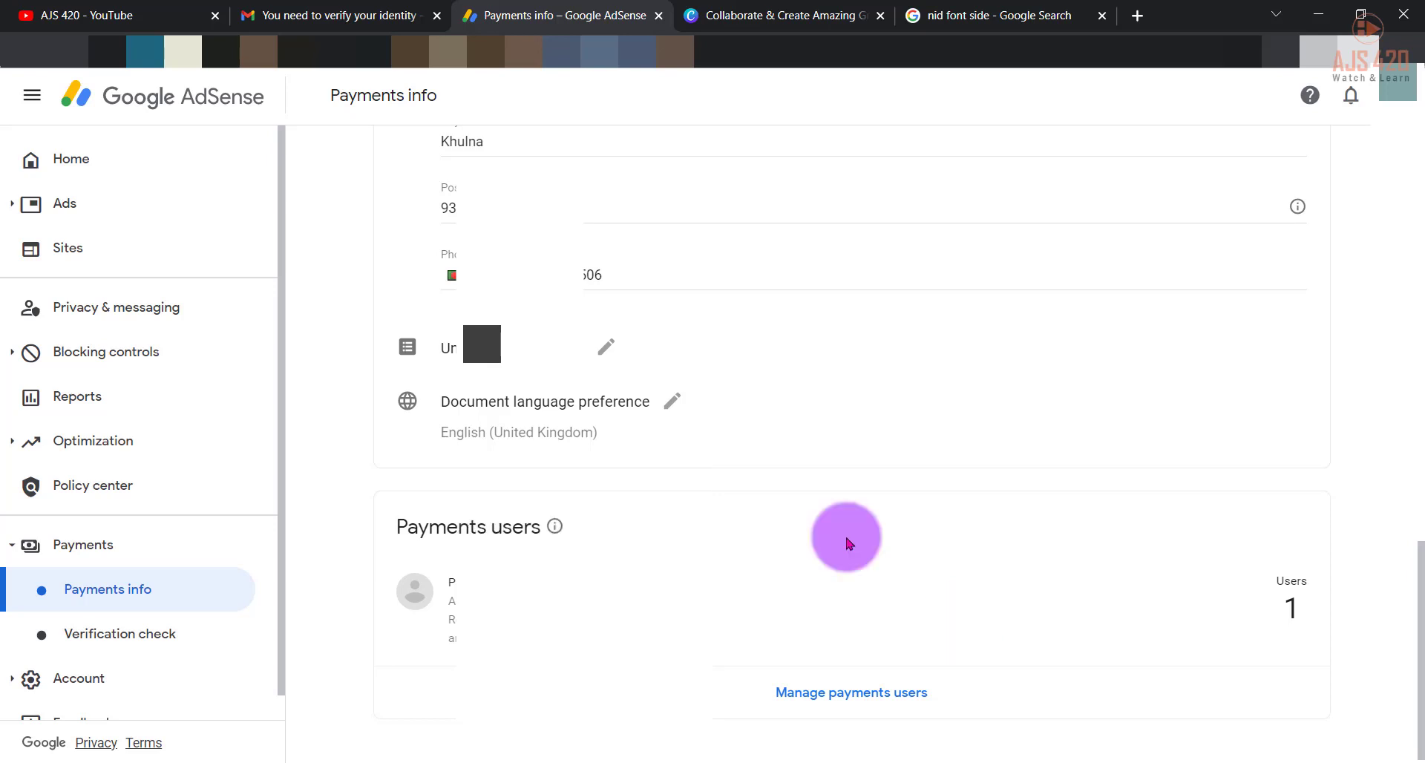
scroll(846, 543, "down", 1)
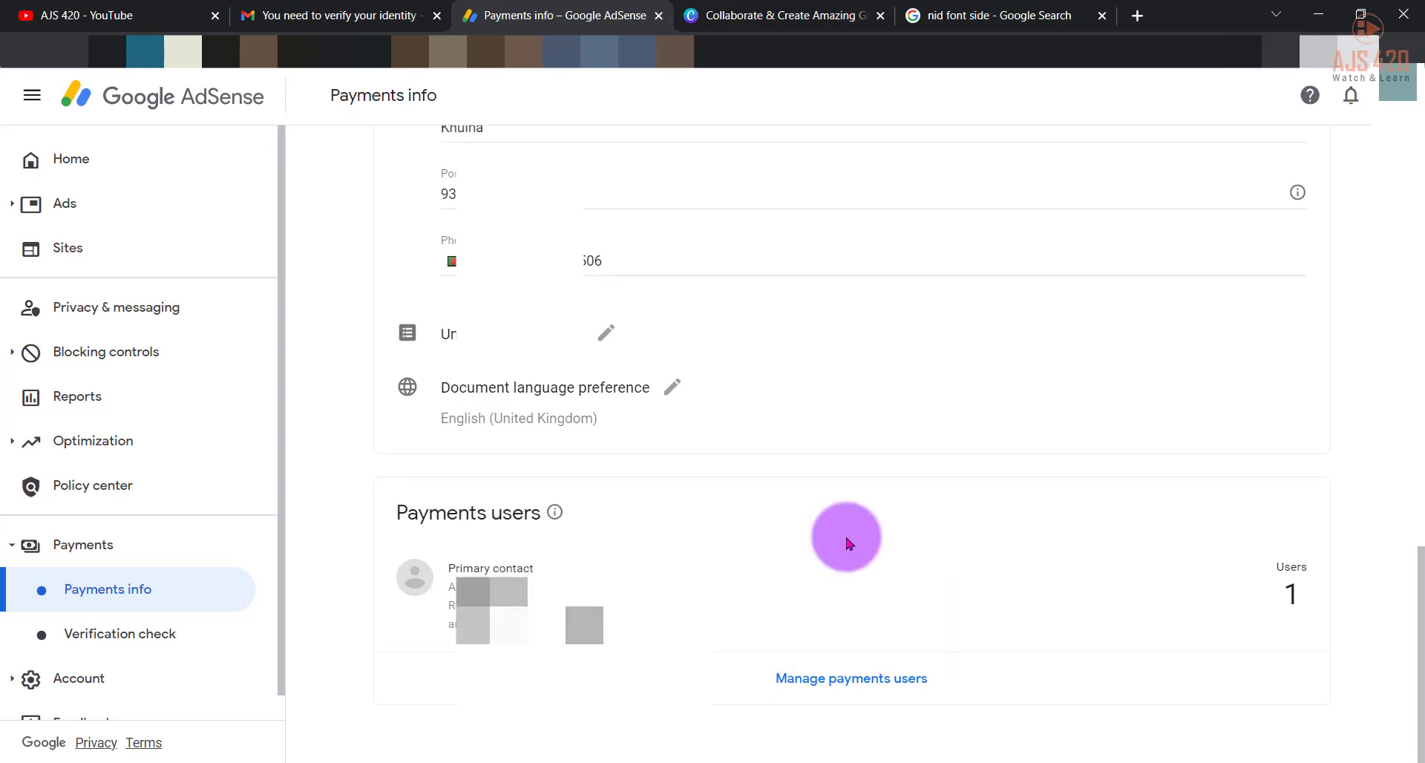
- Review the Payments users section and its Primary contact entry
double_click(473, 513)
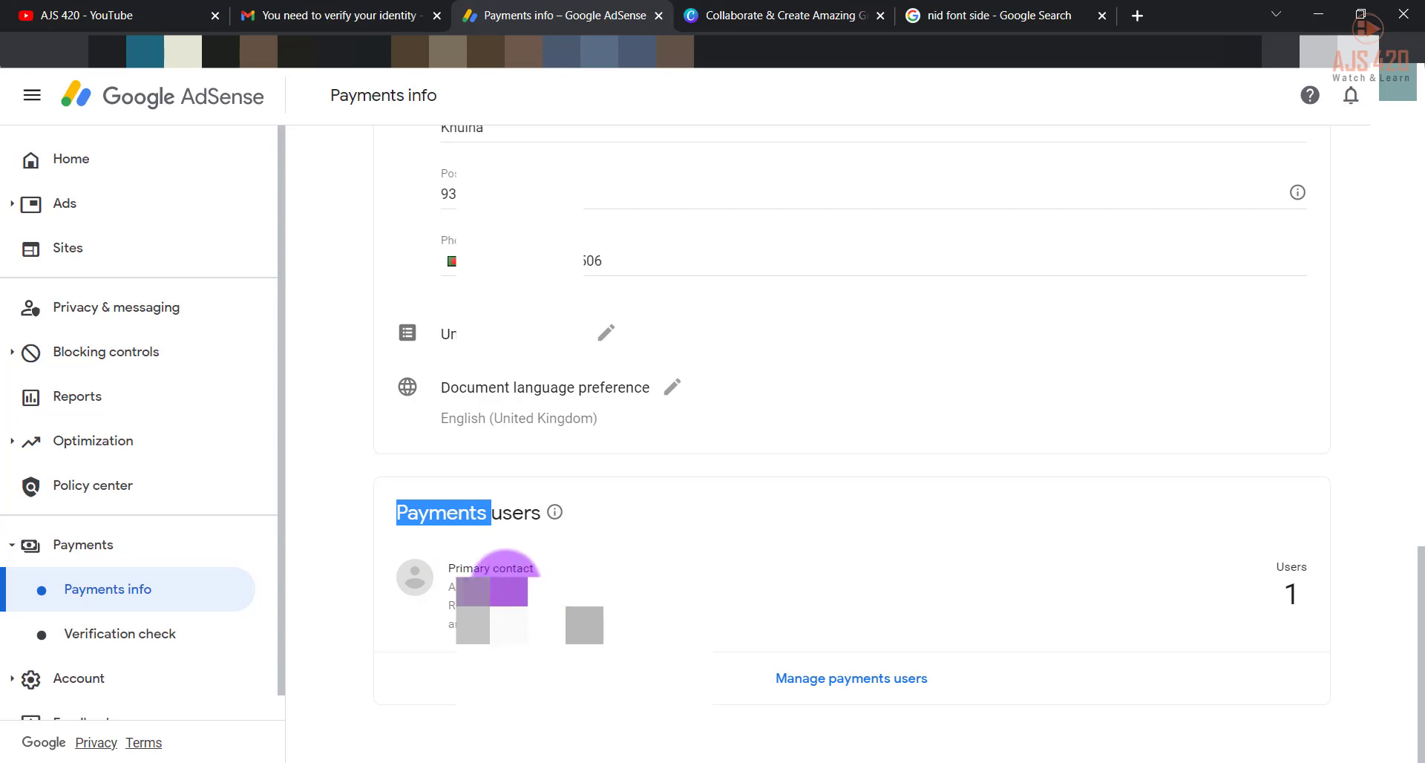
left_click(505, 570)
triple_click(505, 570)
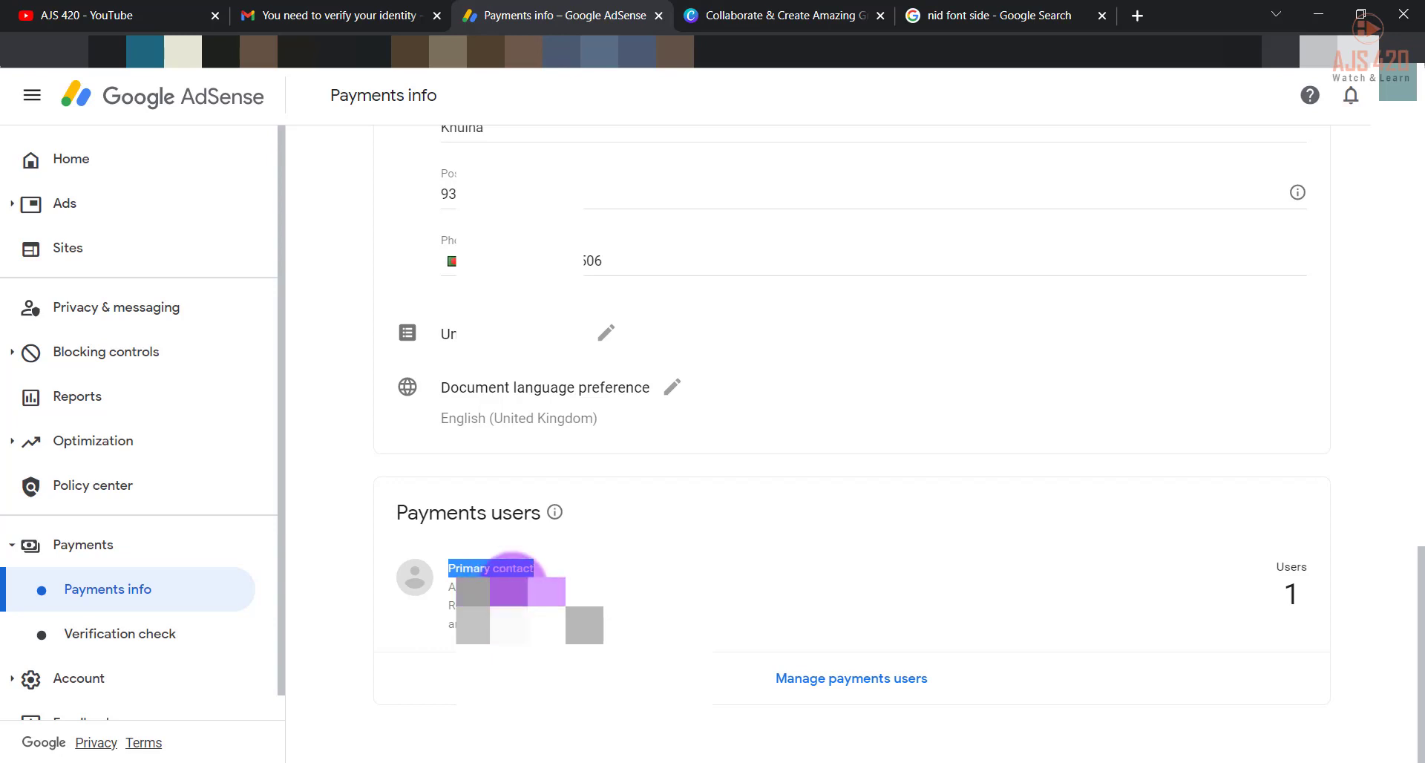
double_click(504, 570)
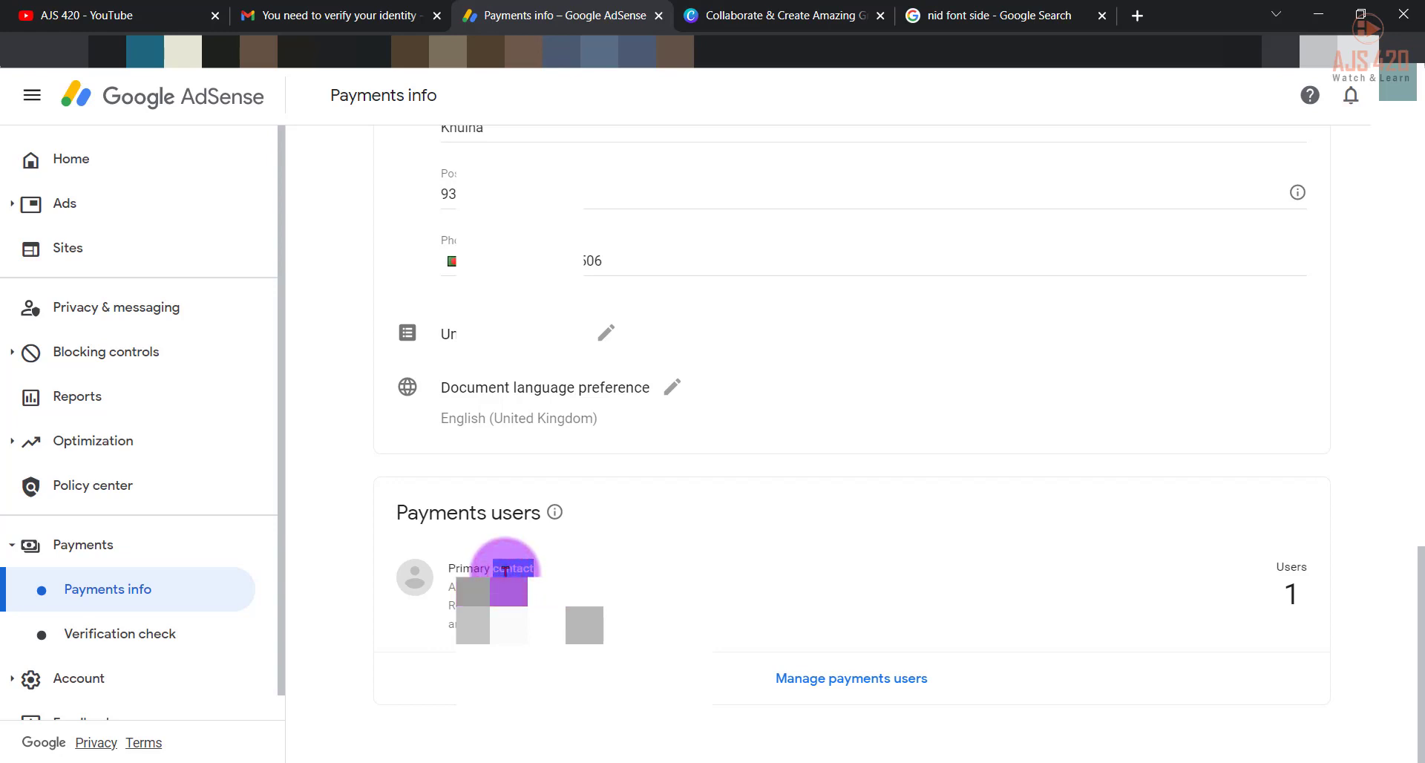
- Open Manage payments users and expand your primary-contact entry to show contact details and permissions
left_click(863, 688)
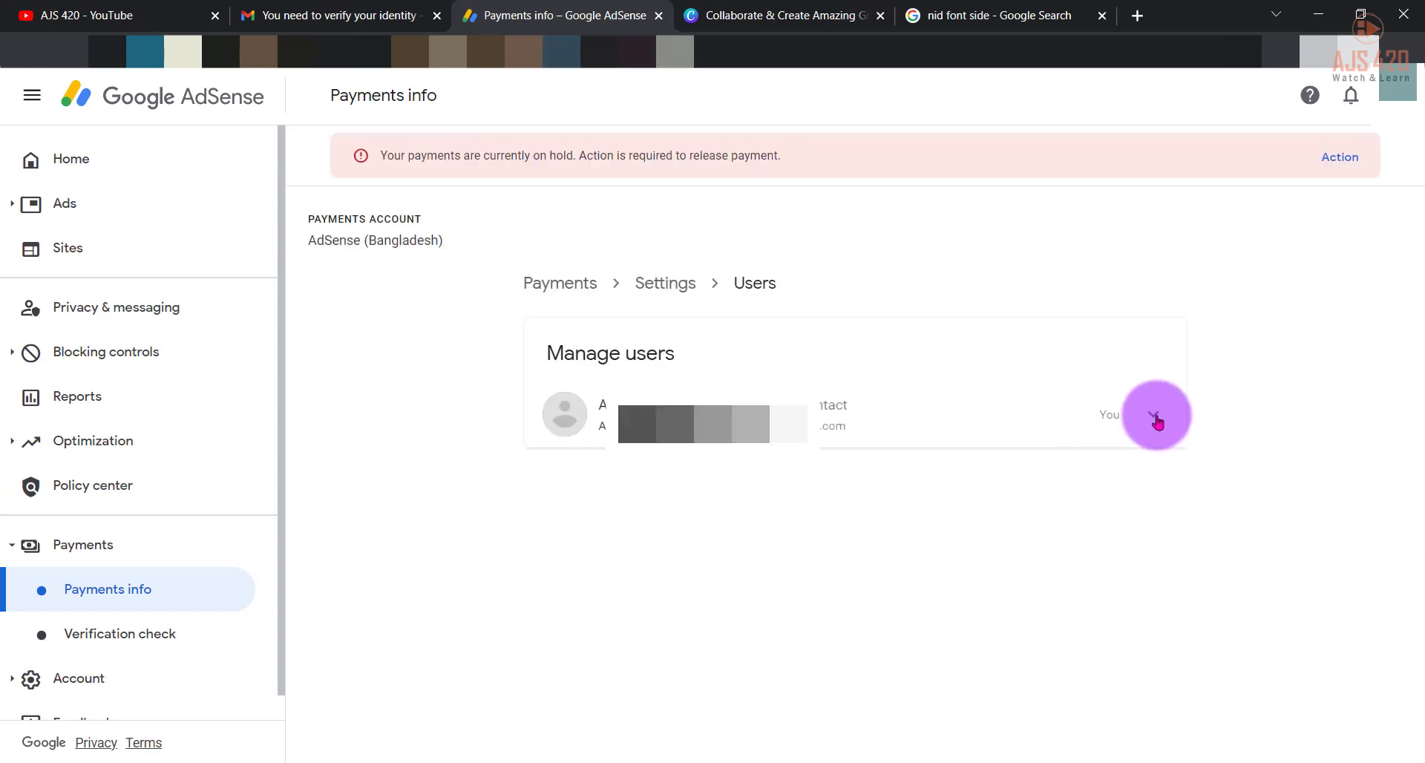
left_click(1152, 415)
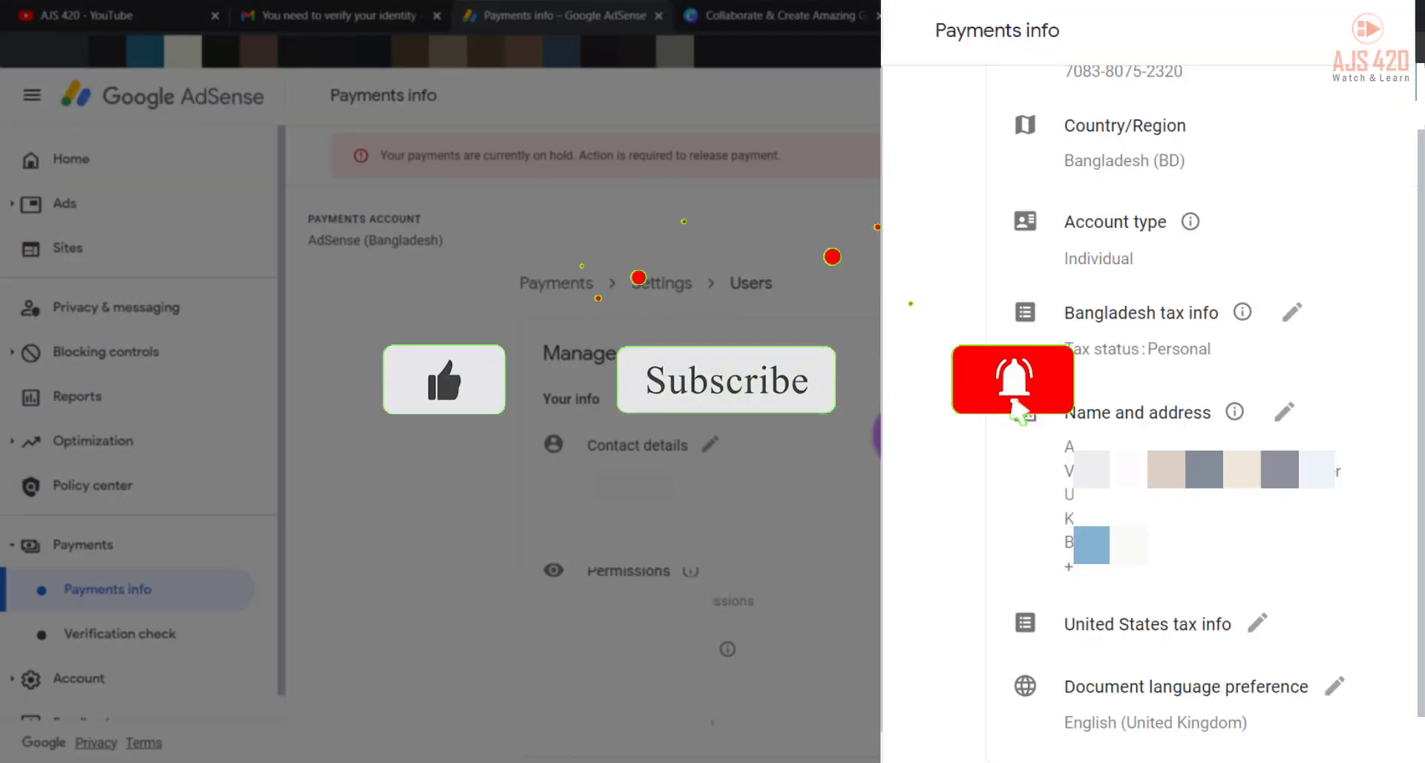
left_click(711, 444)
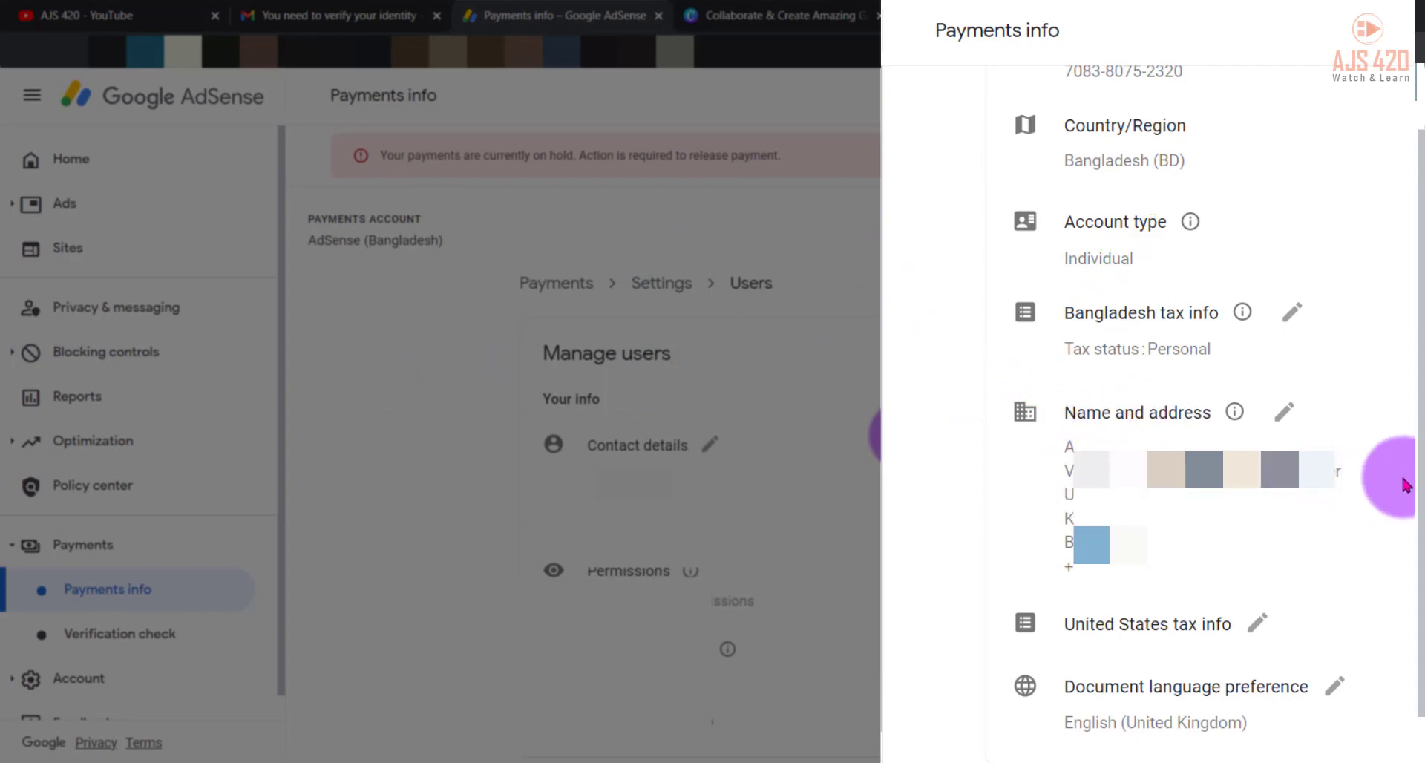
left_click(904, 441)
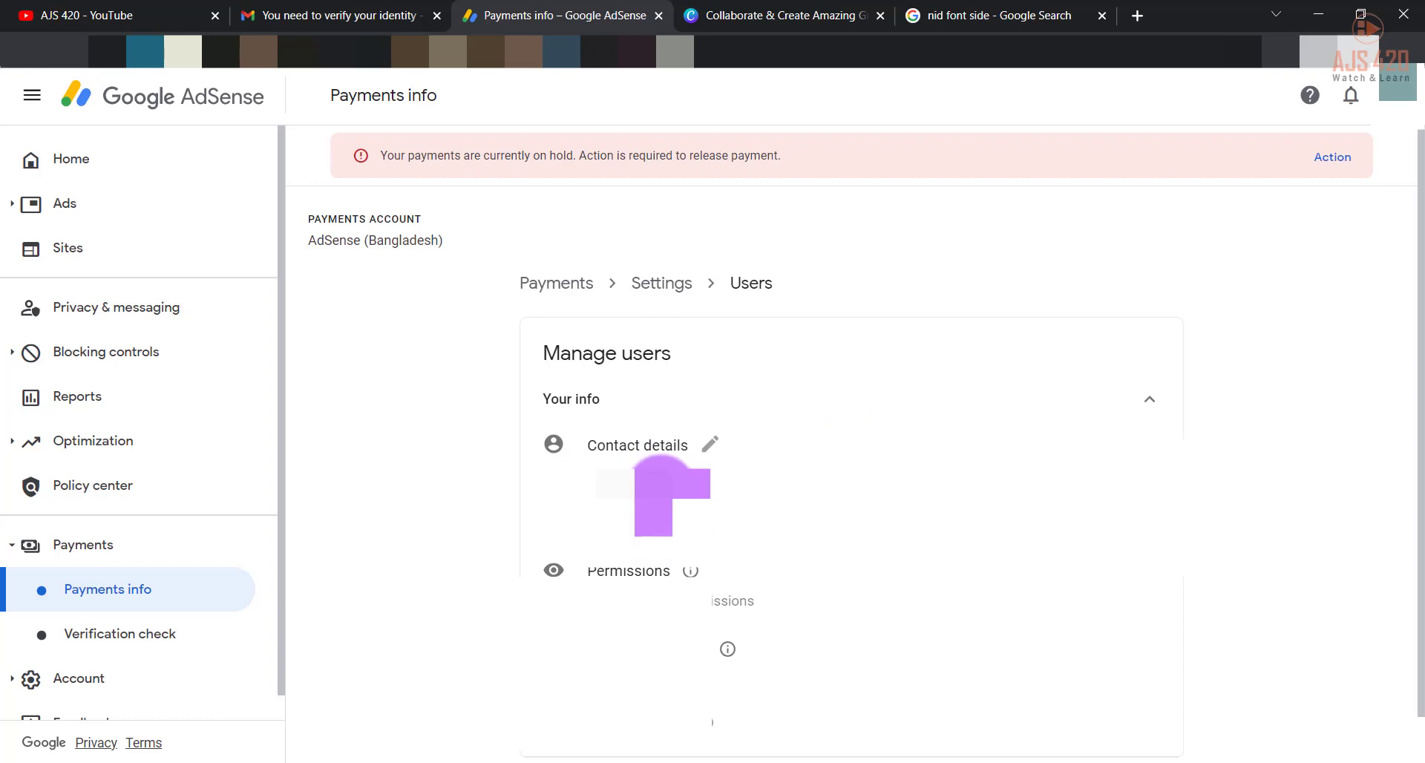
- Open Contact details for editing, then go back to the Payments info page
left_click(706, 450)
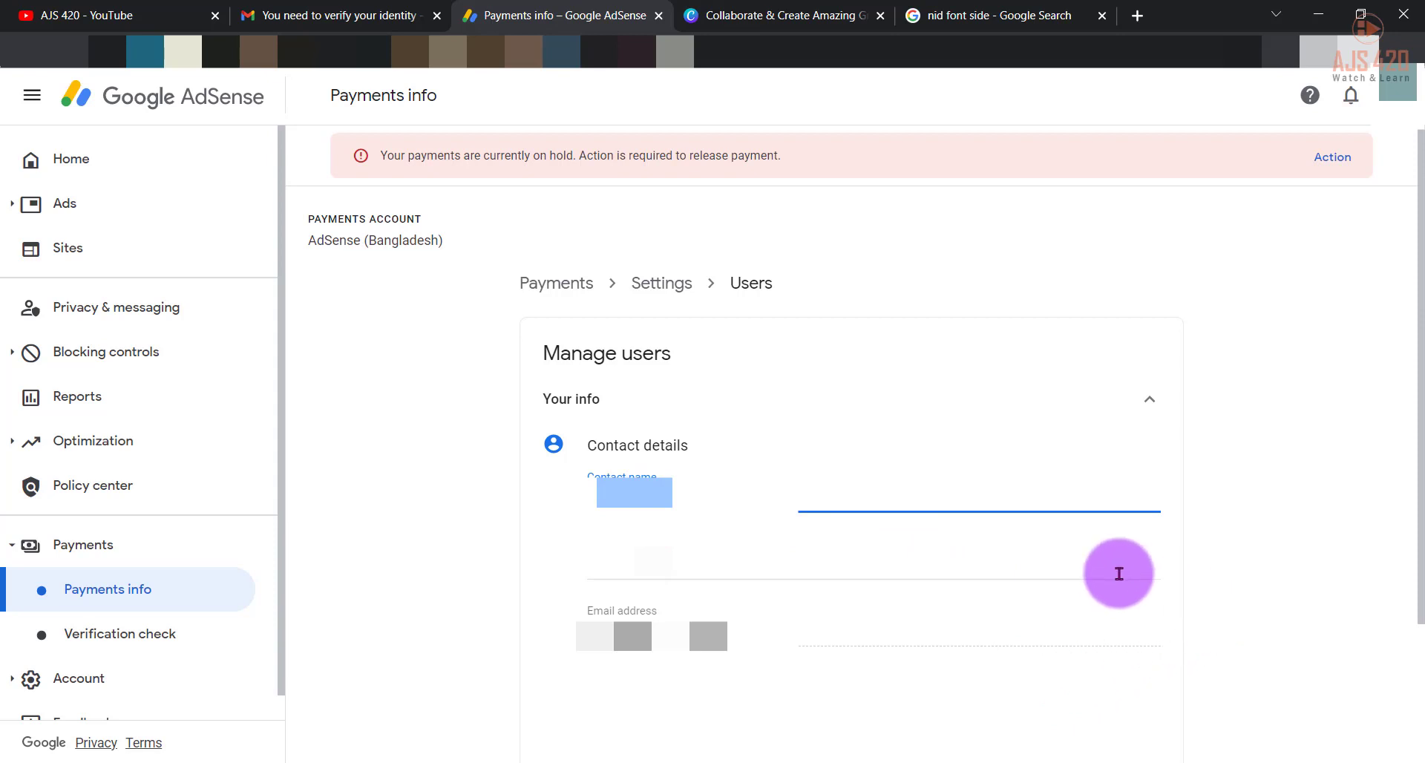
key("alt+Left")
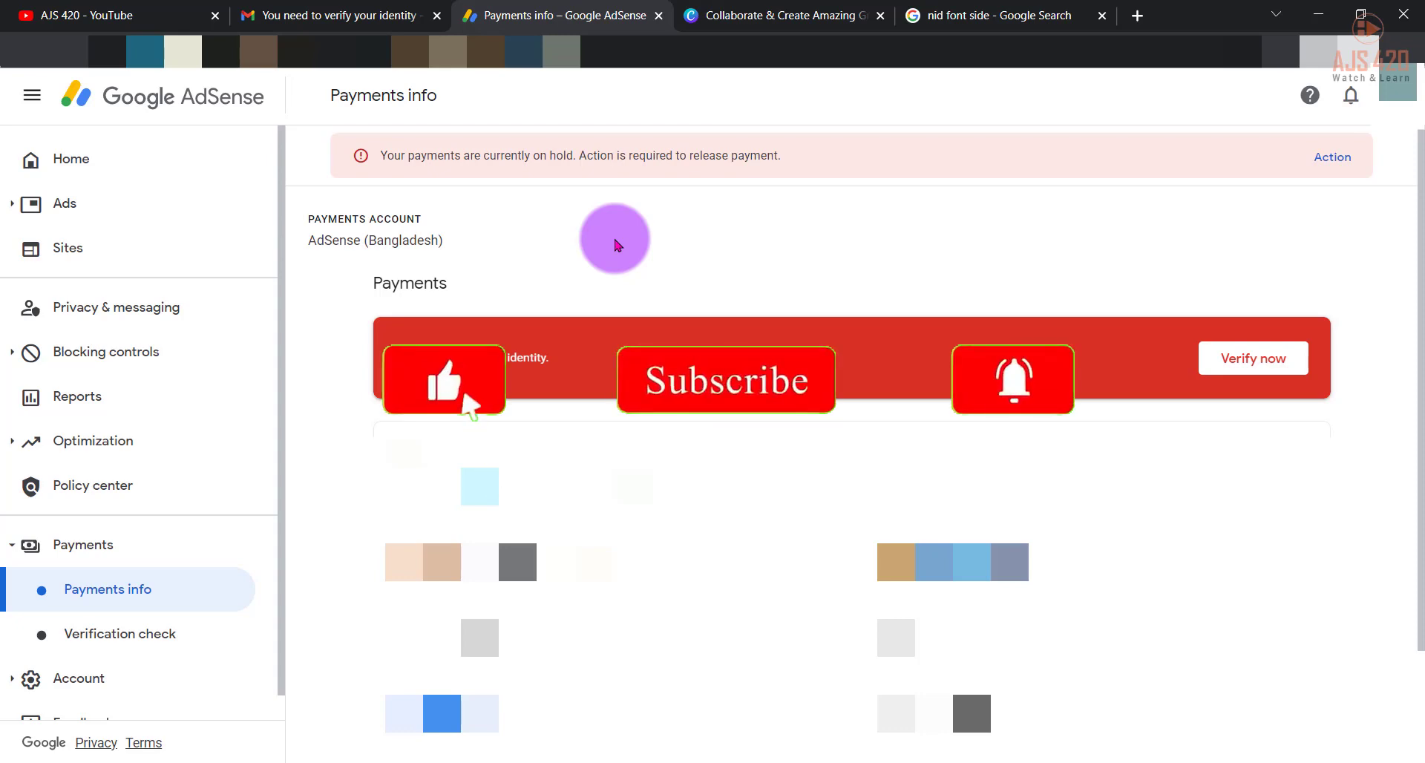
- Switch to the Canva home page already open in another browser tab
left_click(822, 3)
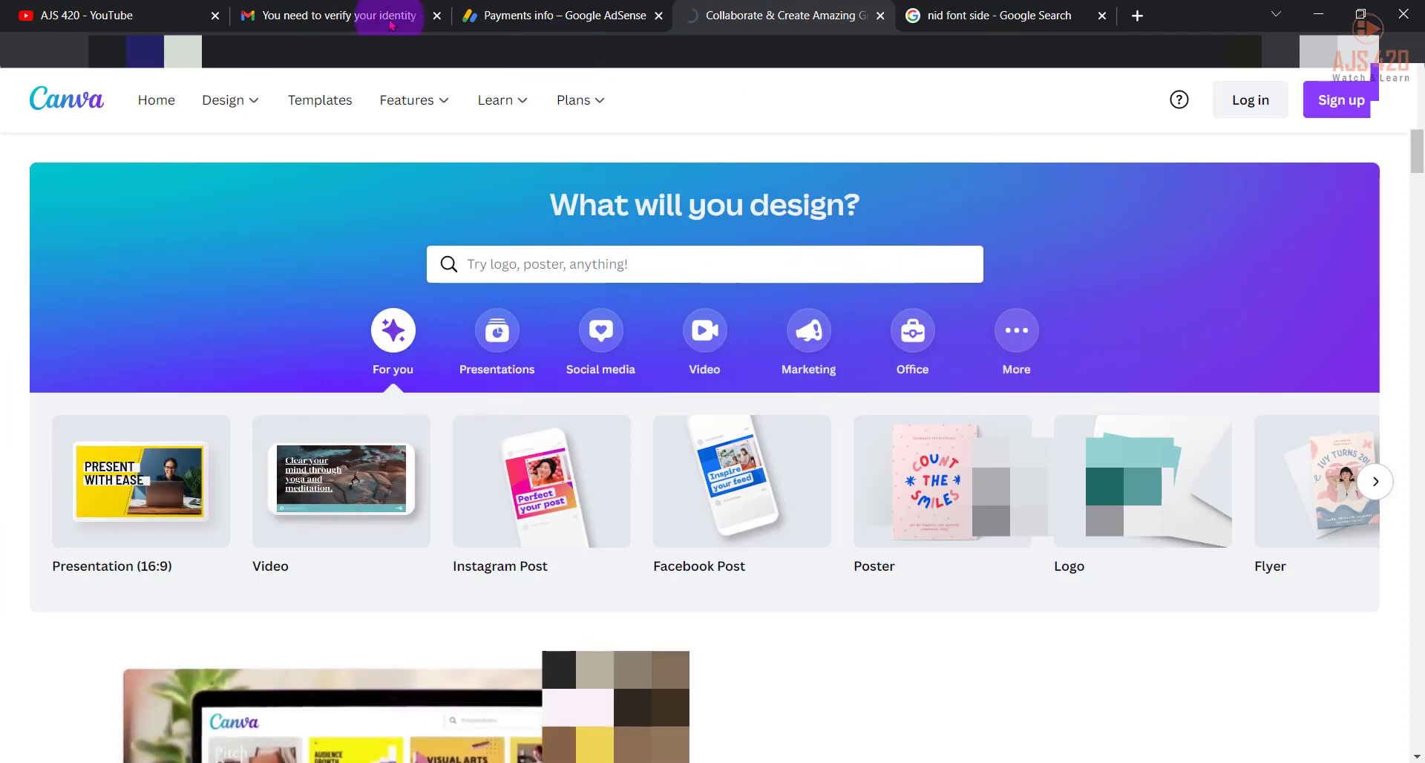
mouse_move(215, 97)
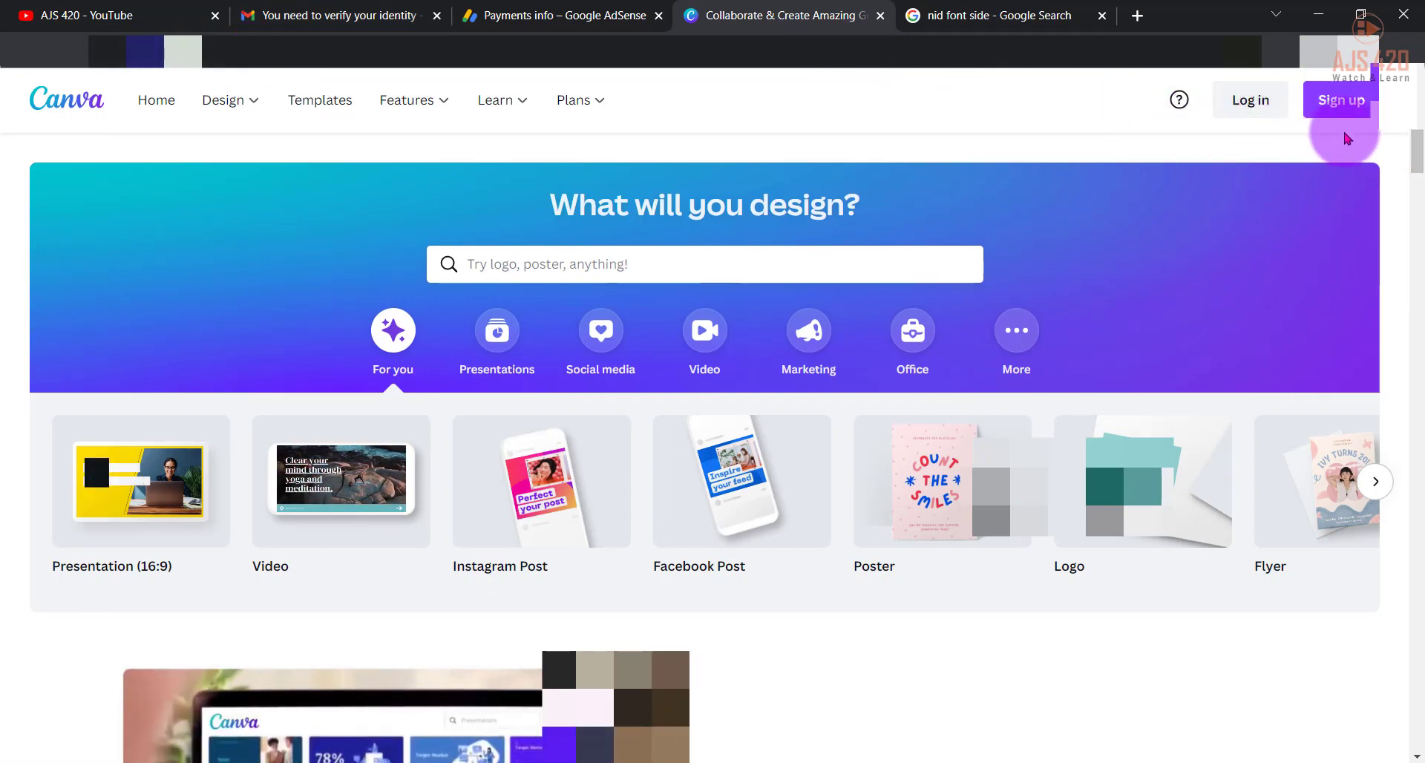
- Sign up for Canva with Continue with Google, choosing the Google account in the popup
left_click(1337, 104)
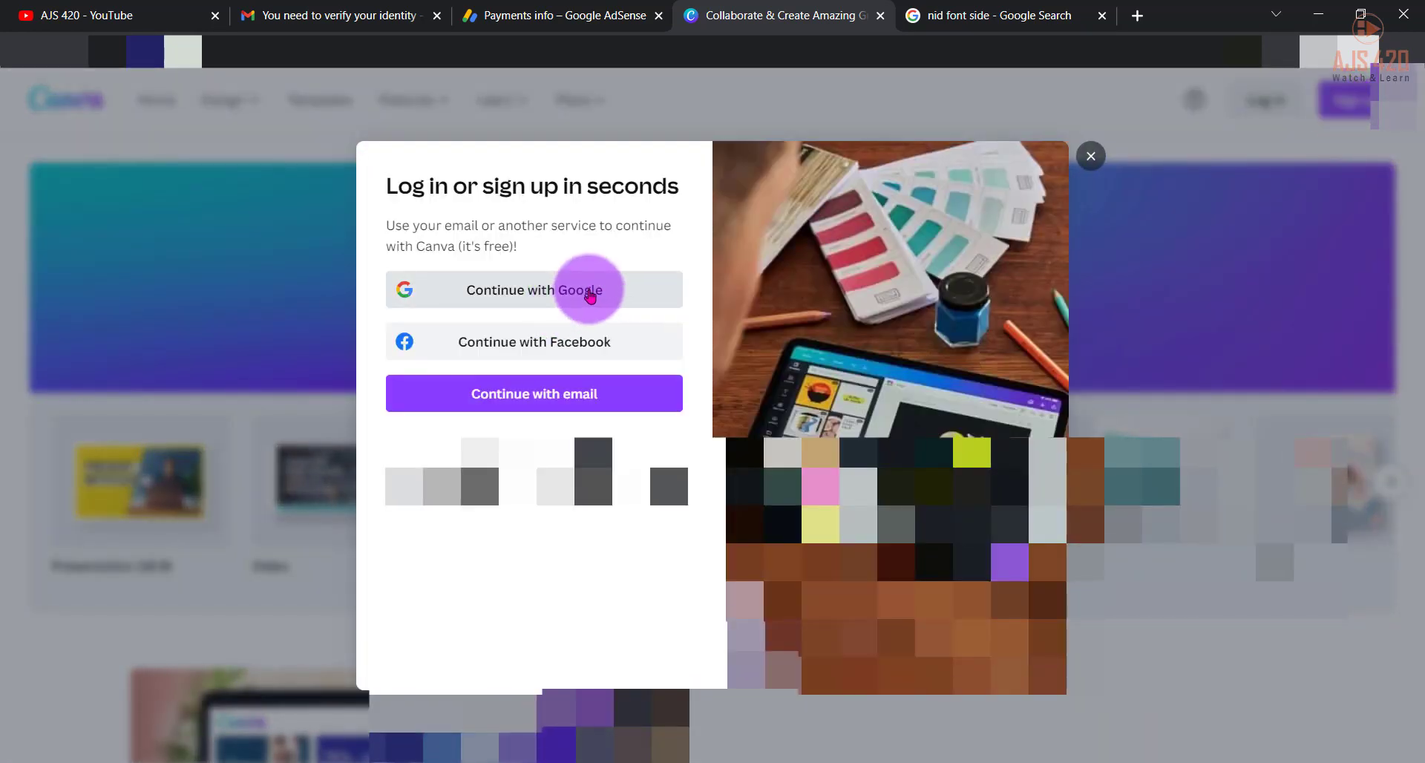
left_click(589, 295)
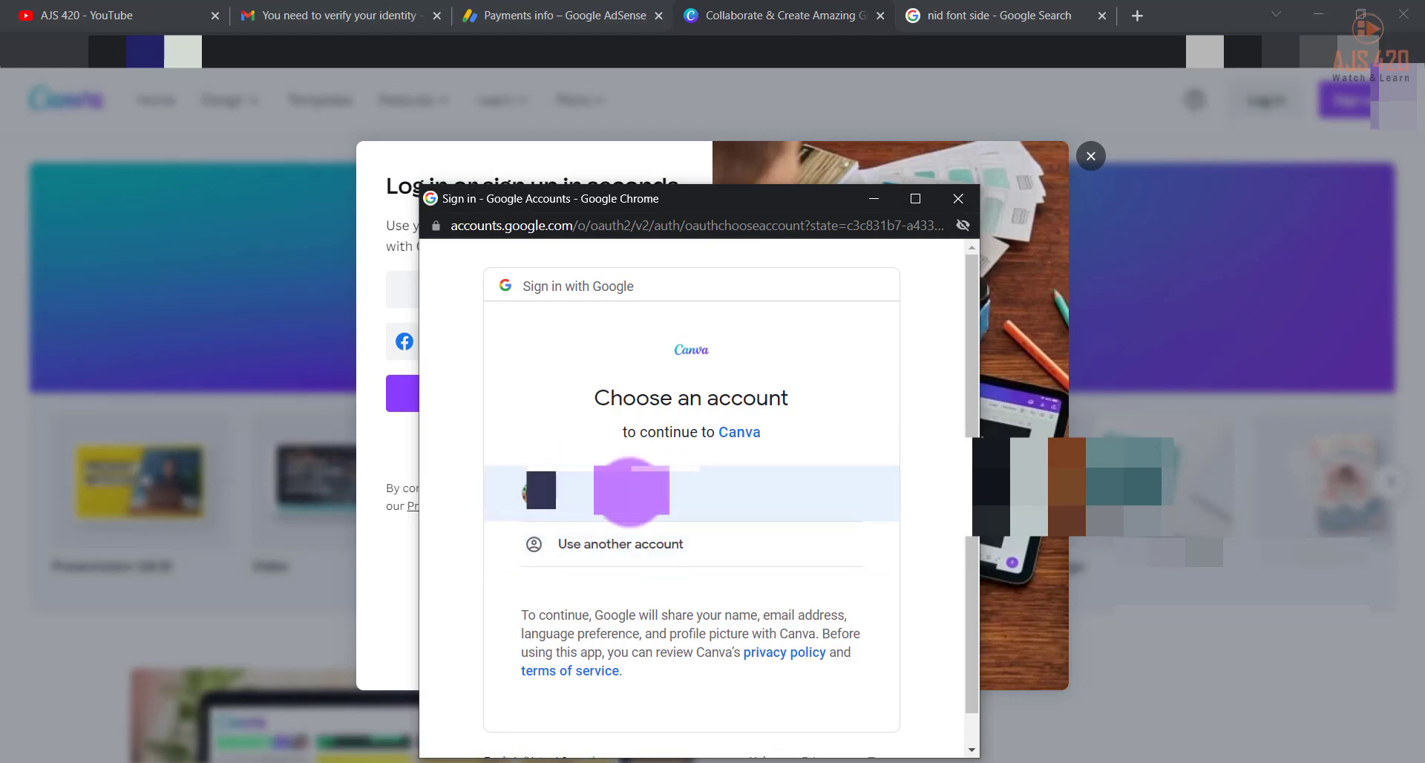
left_click(583, 493)
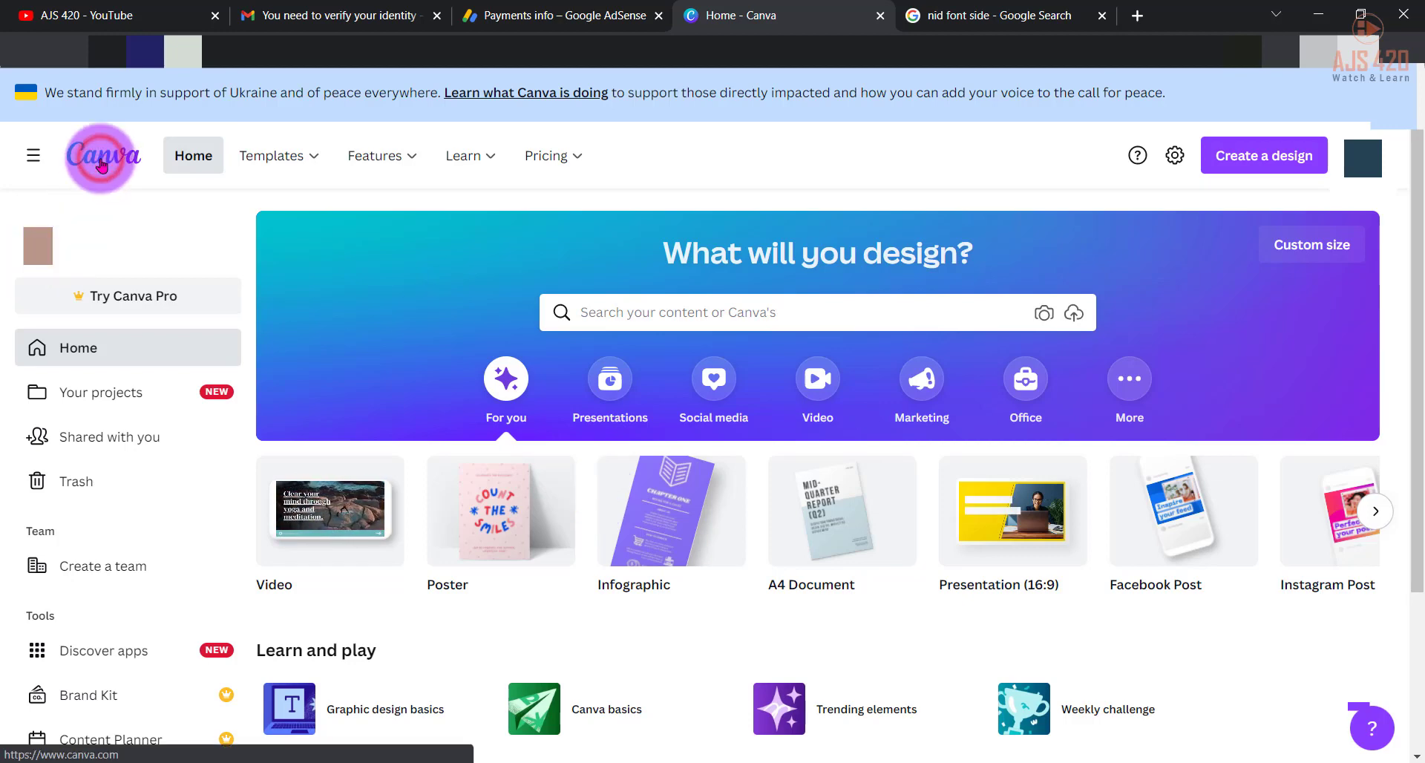
- Browse Canva Templates down to Posters and preview the Breakfast Time Food sale poster
left_click(190, 159)
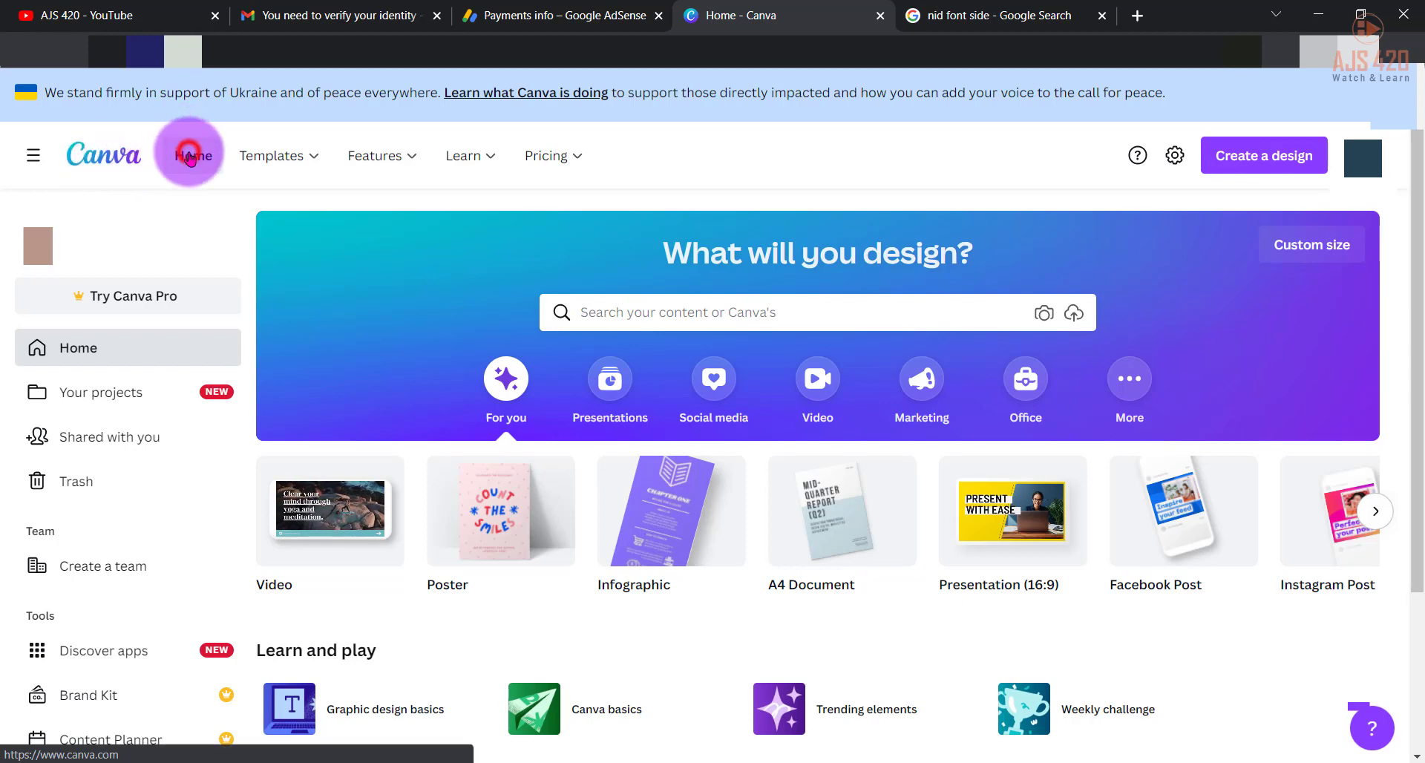
mouse_move(281, 151)
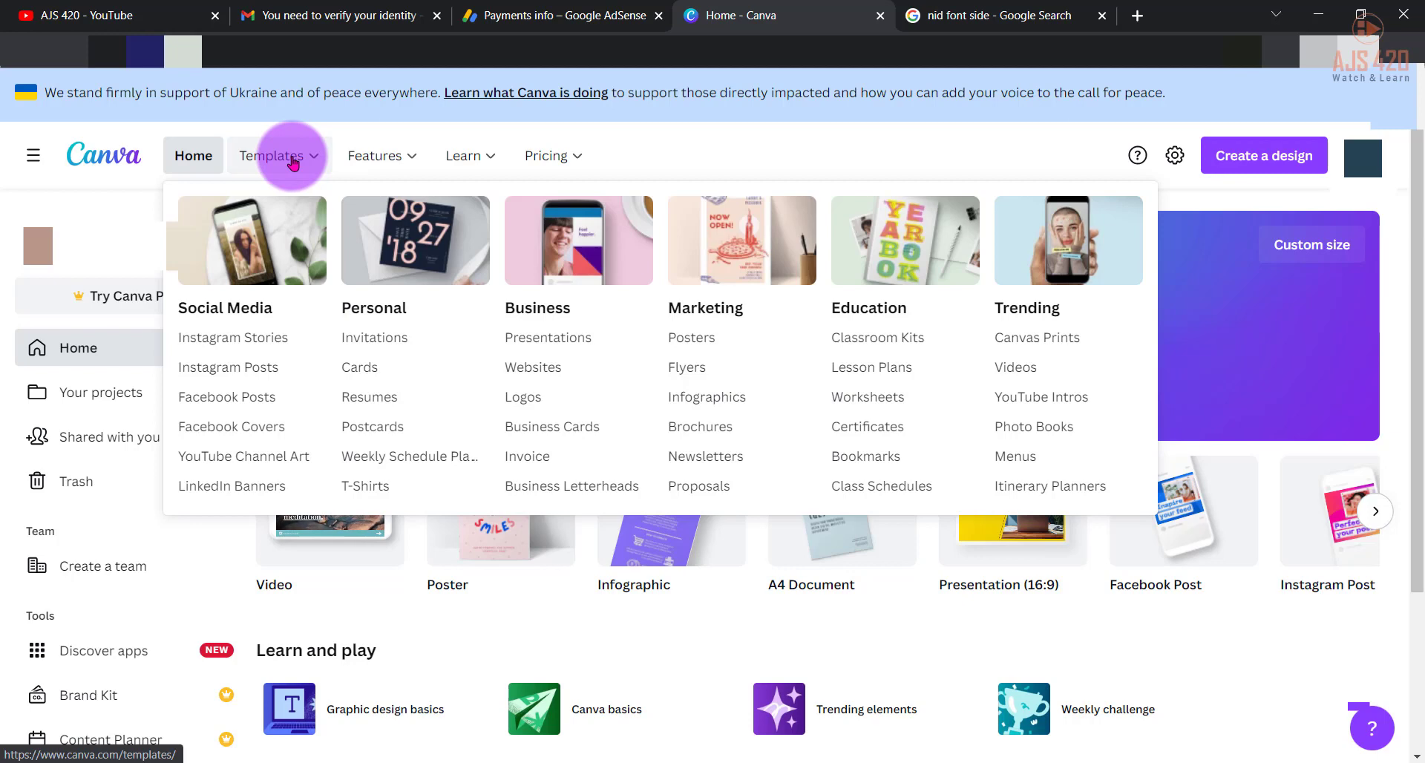
left_click(293, 162)
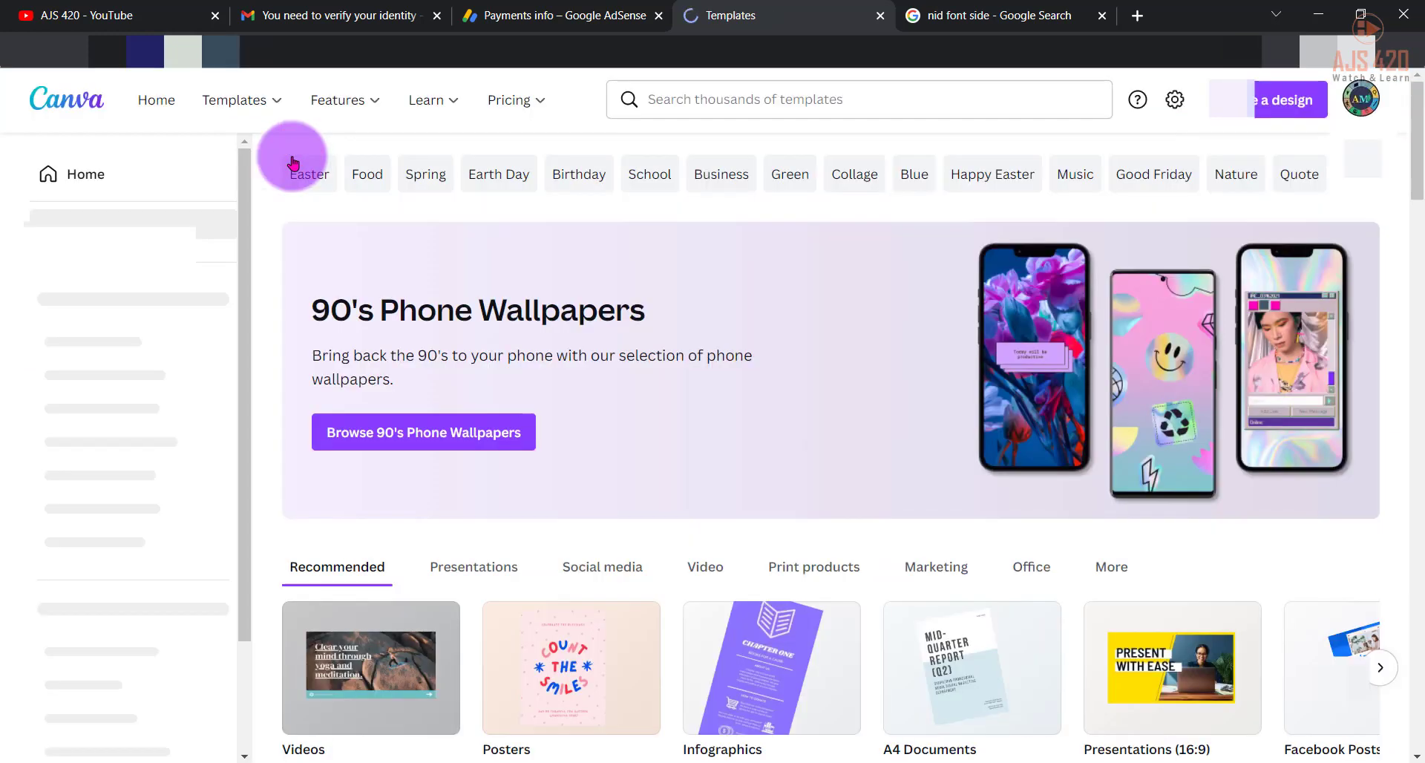
scroll(342, 374, "down", 8)
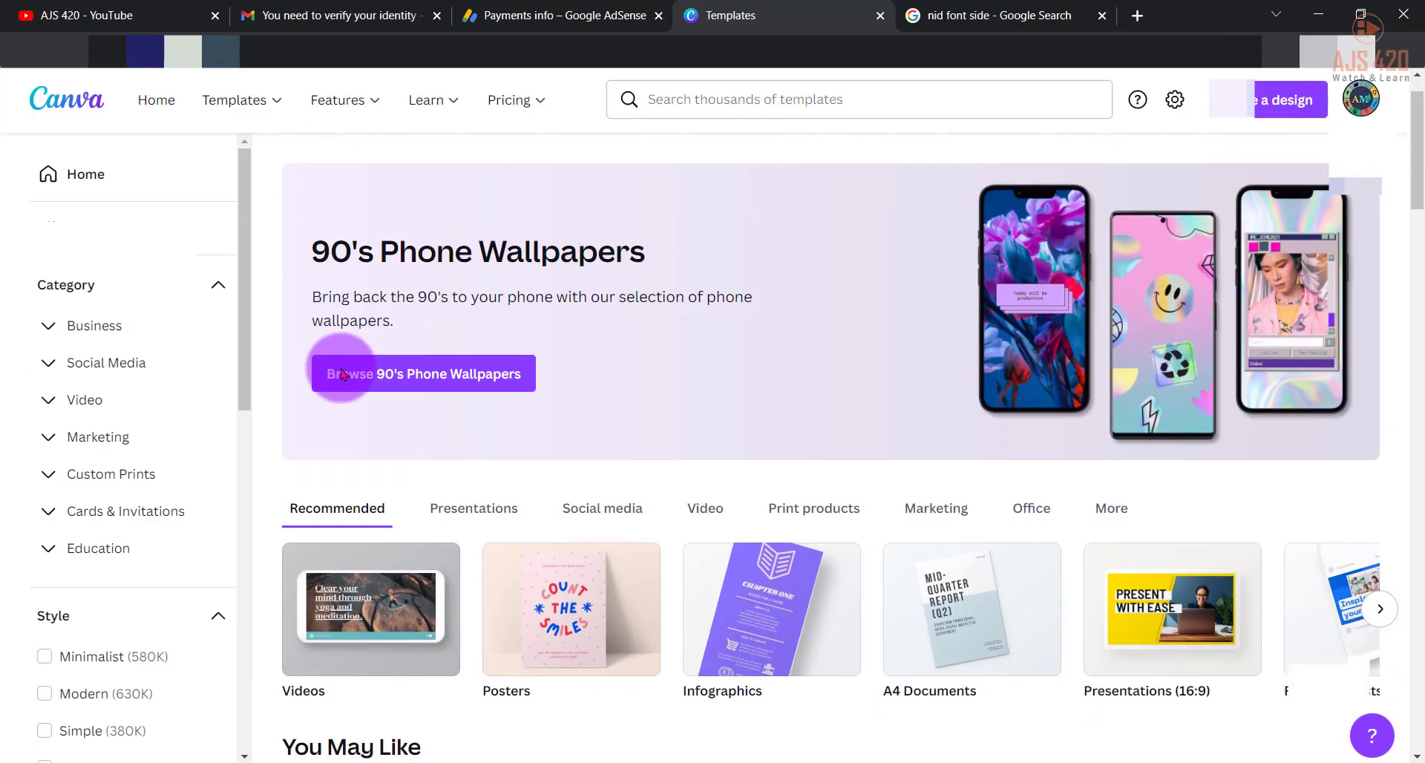
scroll(341, 373, "down", 1)
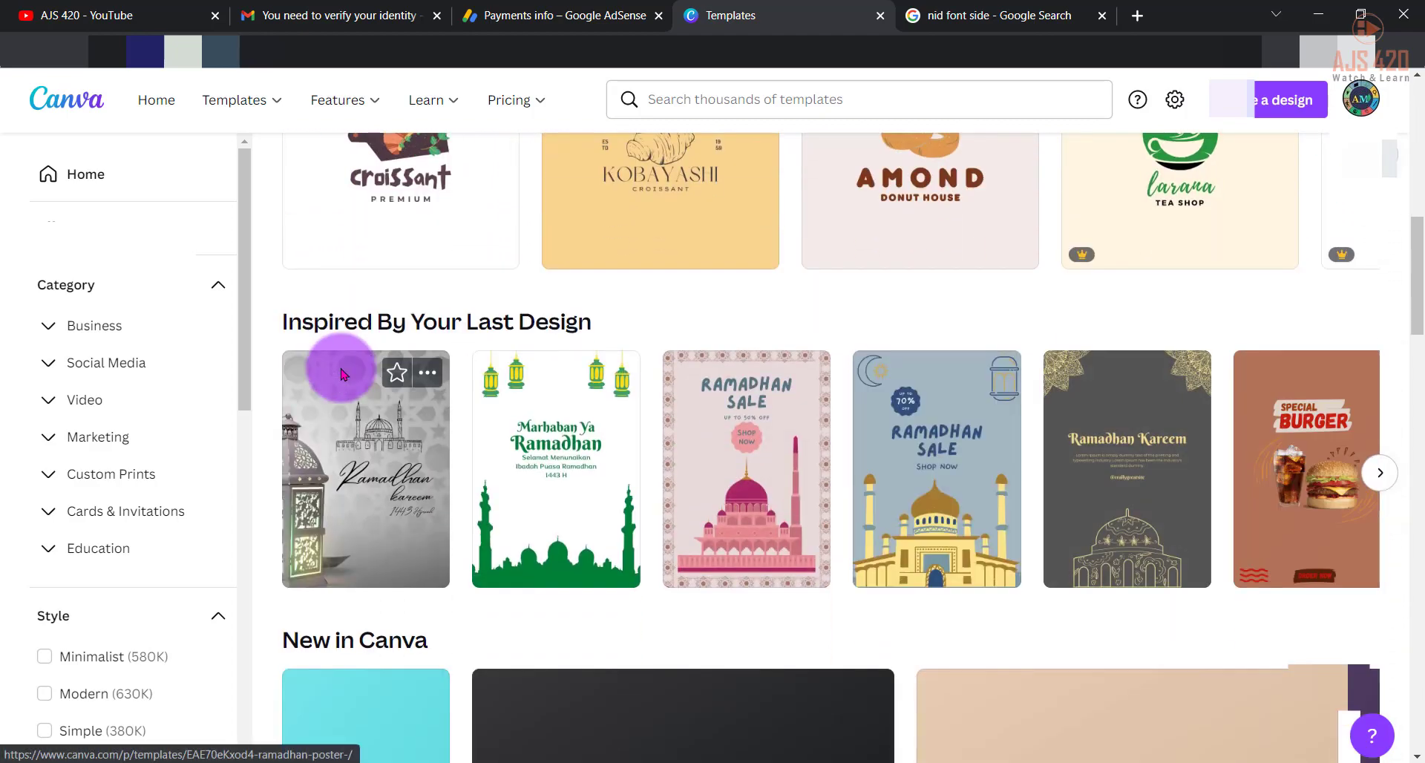
scroll(435, 327, "down", 1)
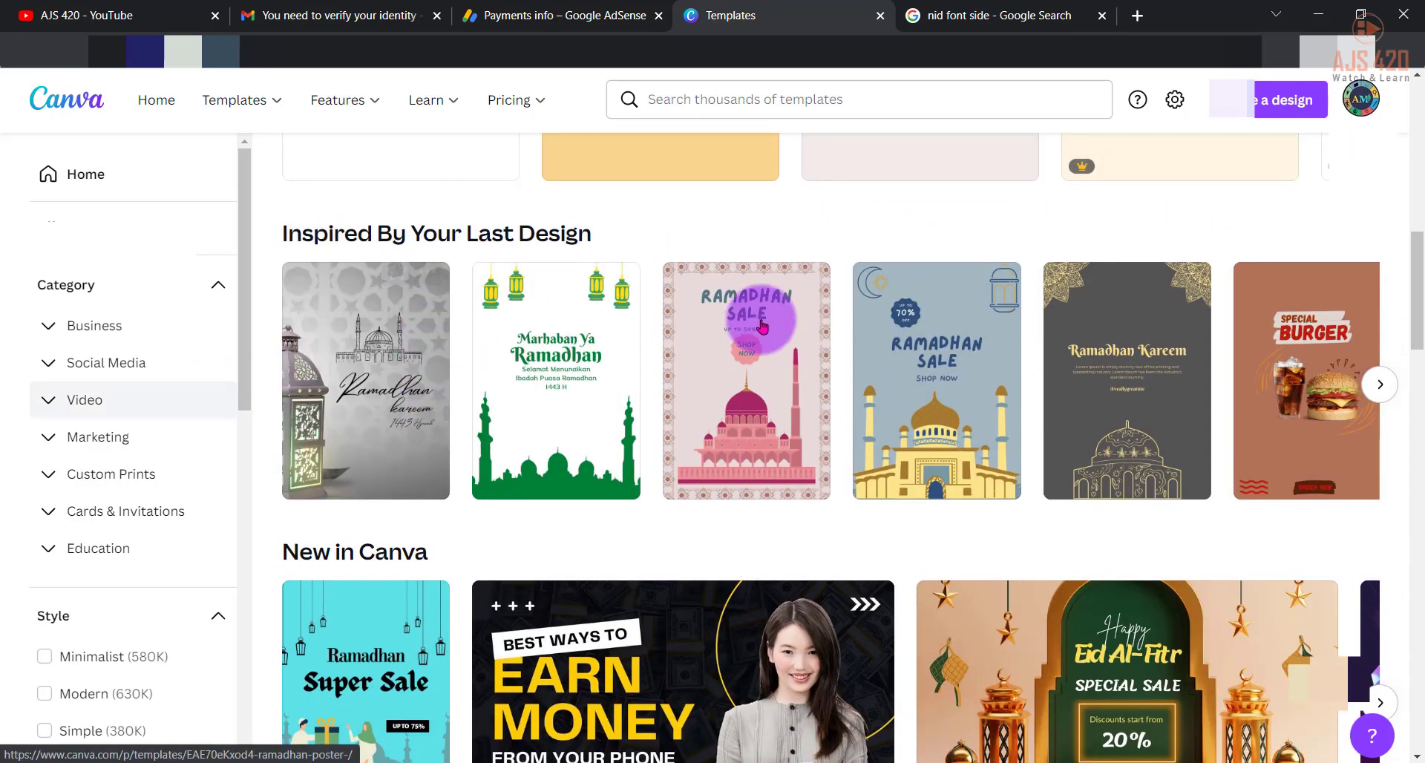
scroll(366, 422, "down", 5)
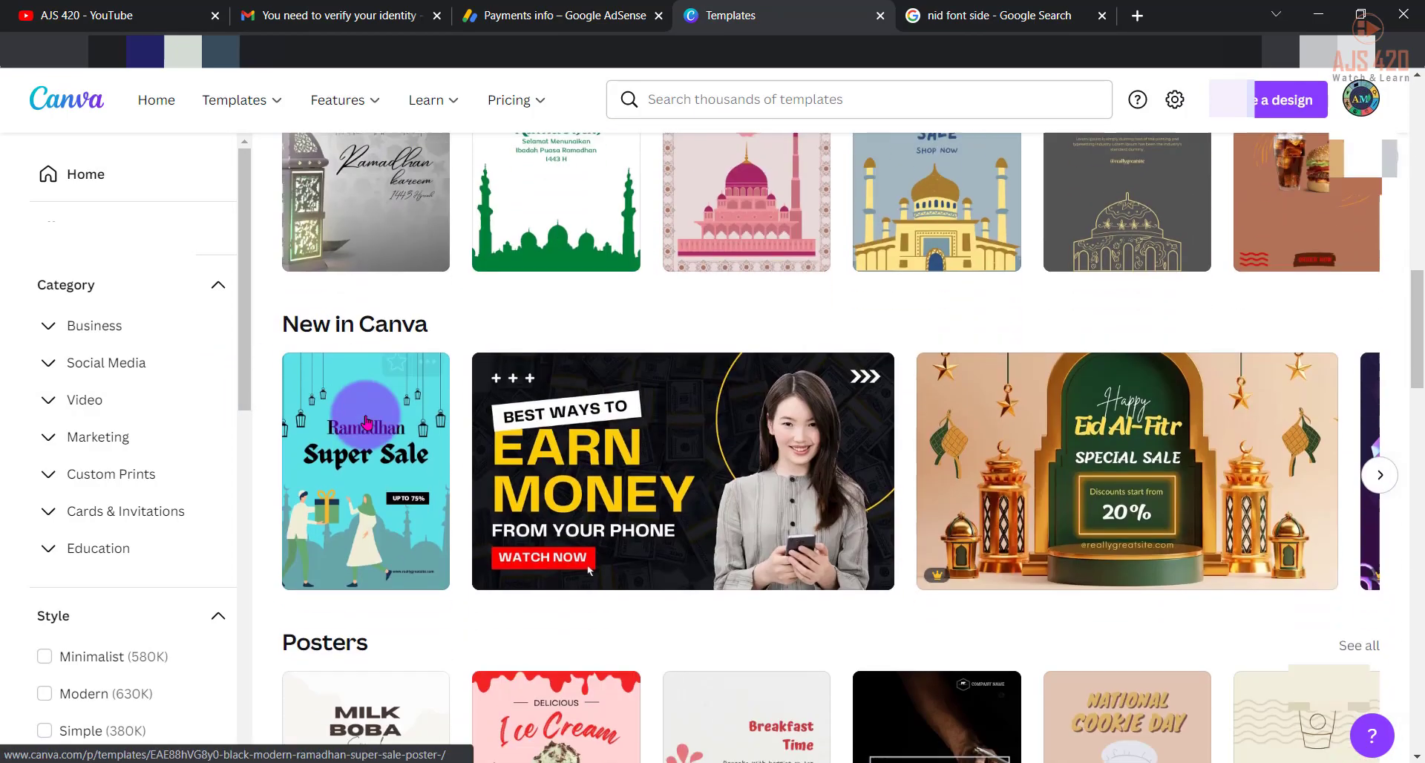
scroll(366, 422, "up", 1)
scroll(366, 422, "down", 4)
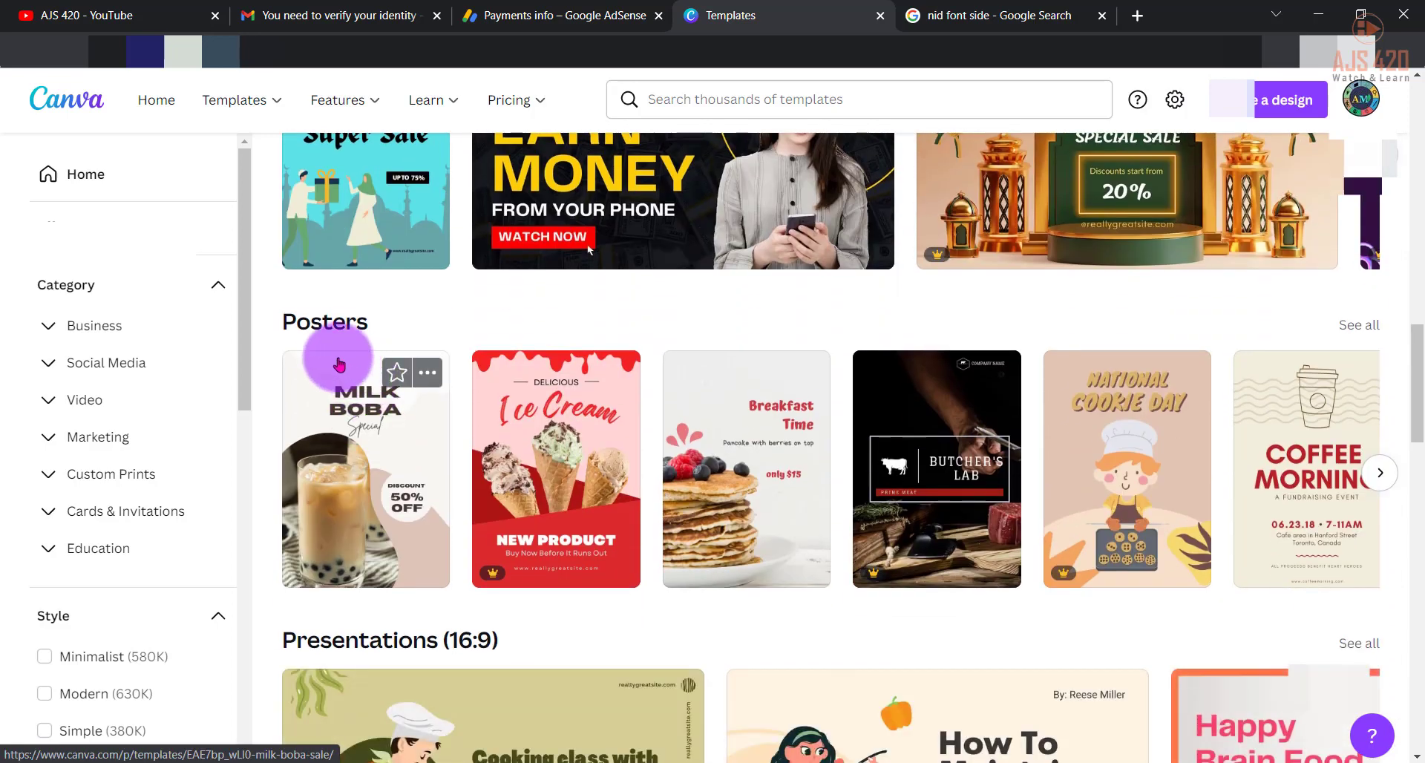
left_click(335, 322)
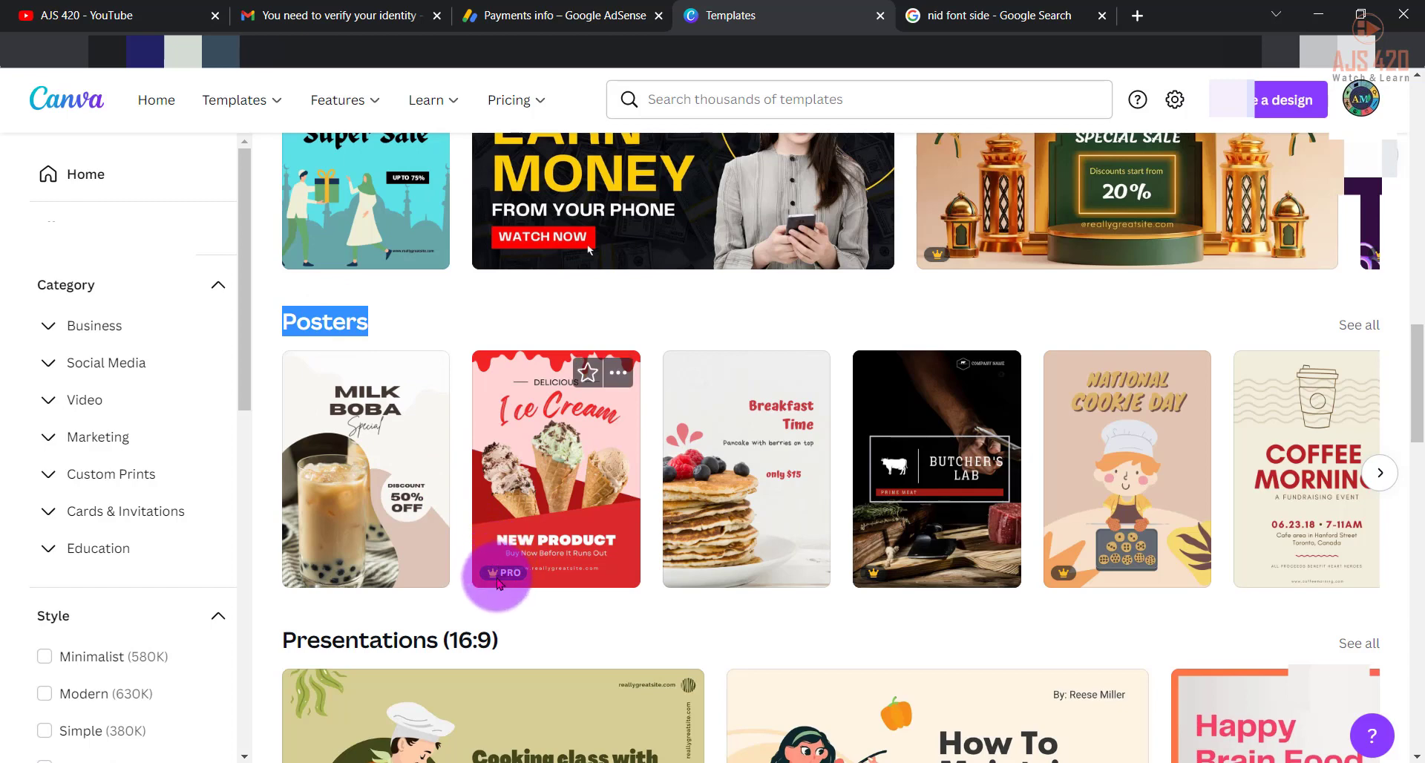
mouse_move(496, 584)
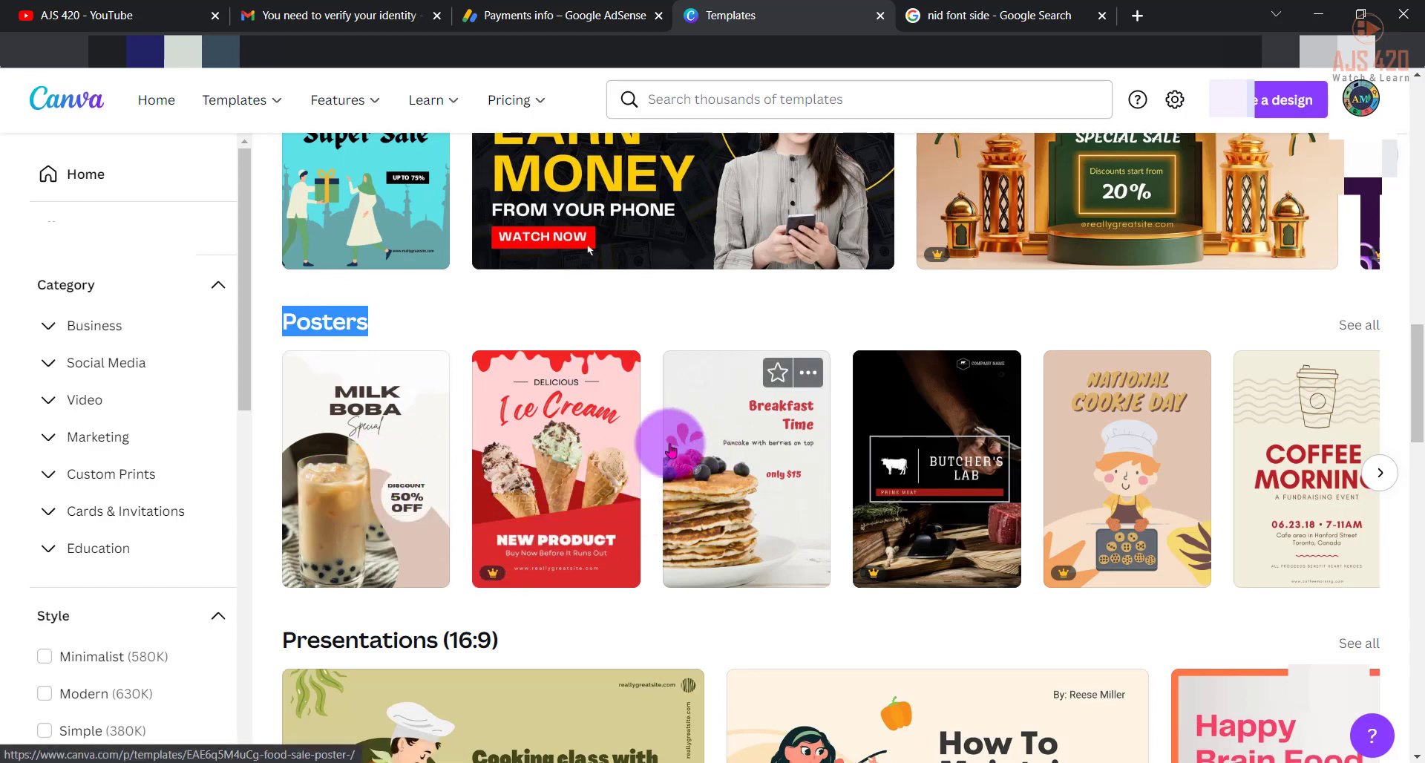
left_click(725, 466)
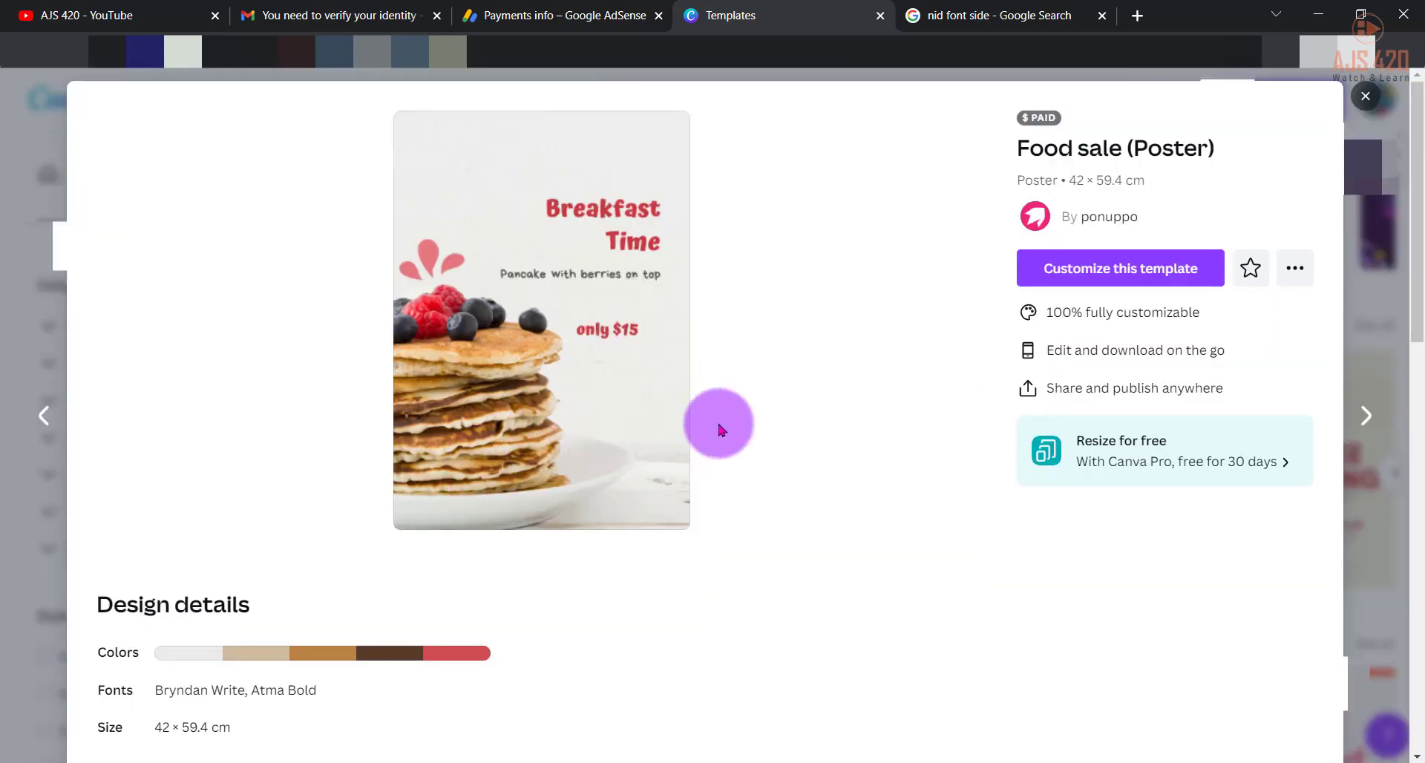
- Open the Food sale (Poster) Breakfast Time template as a new editable design
left_click(536, 330)
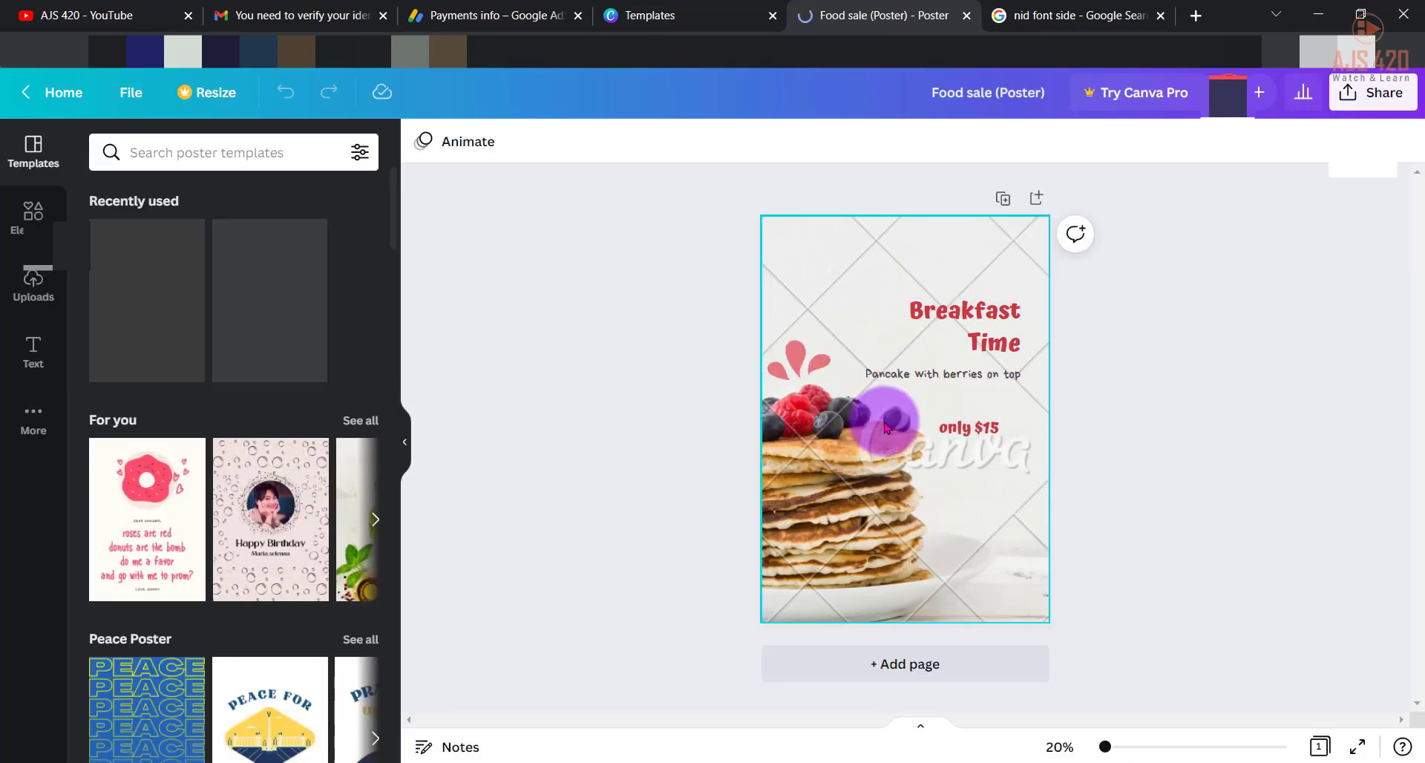
- Delete the pancake background photo, the Breakfast Time headline and the 'Pancake with berries on top' text
left_click(891, 245)
key("Delete")
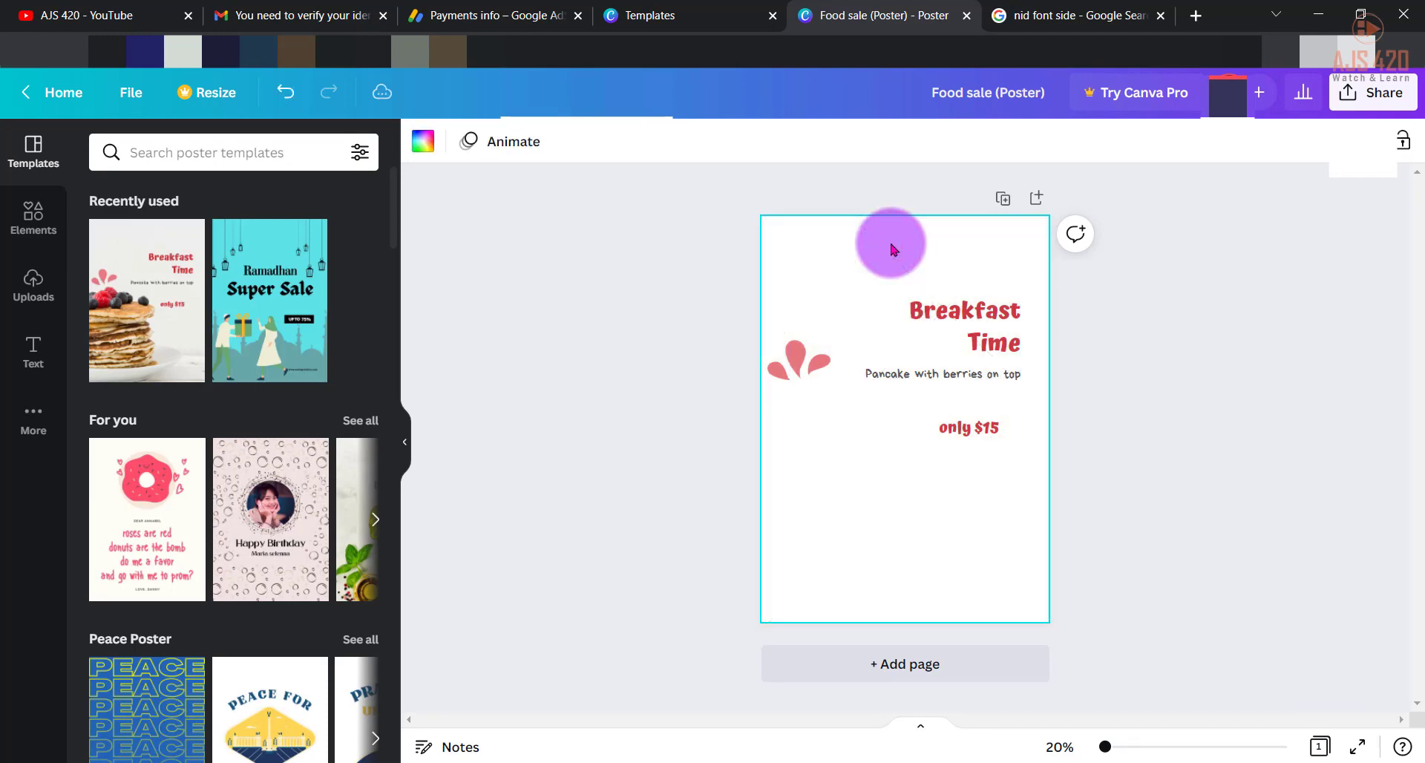
left_click(953, 312)
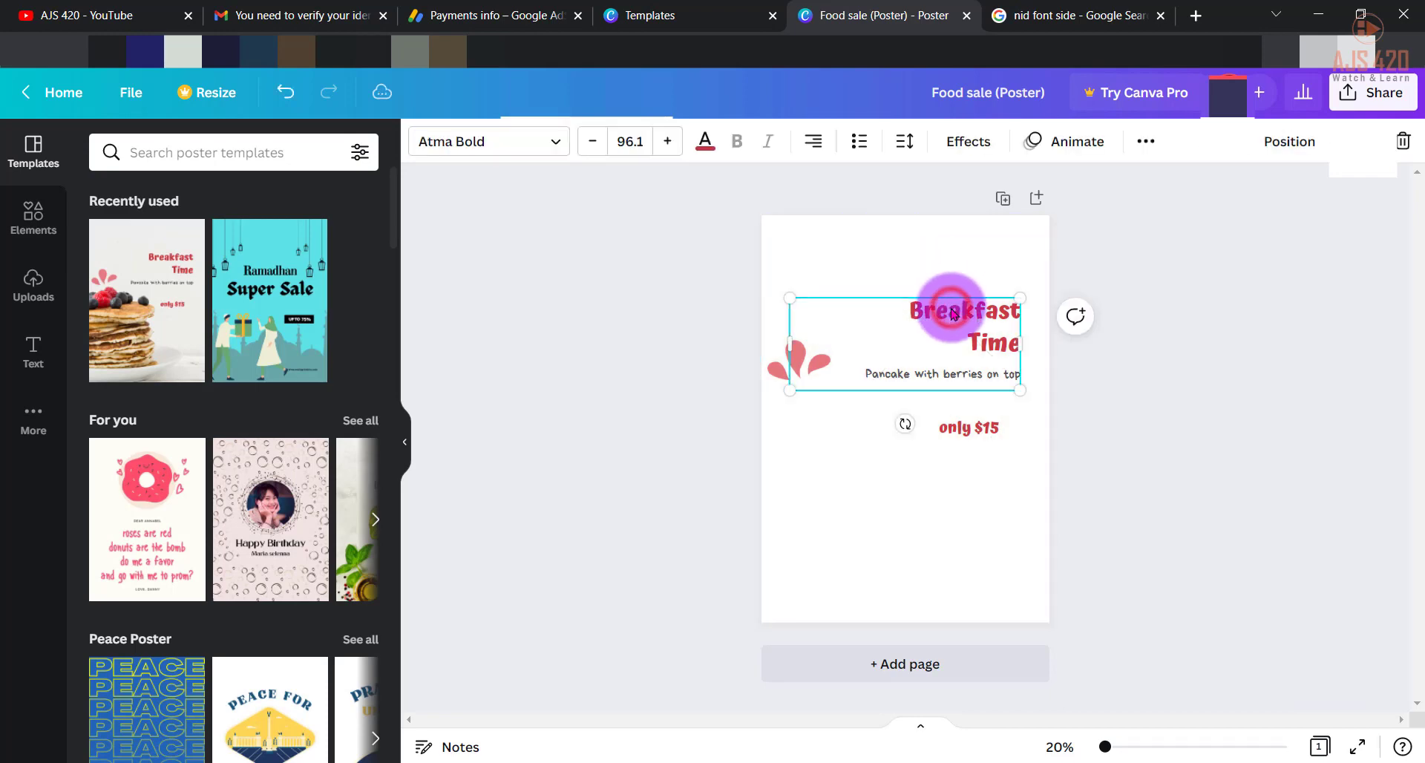
right_click(952, 311)
left_click(988, 405)
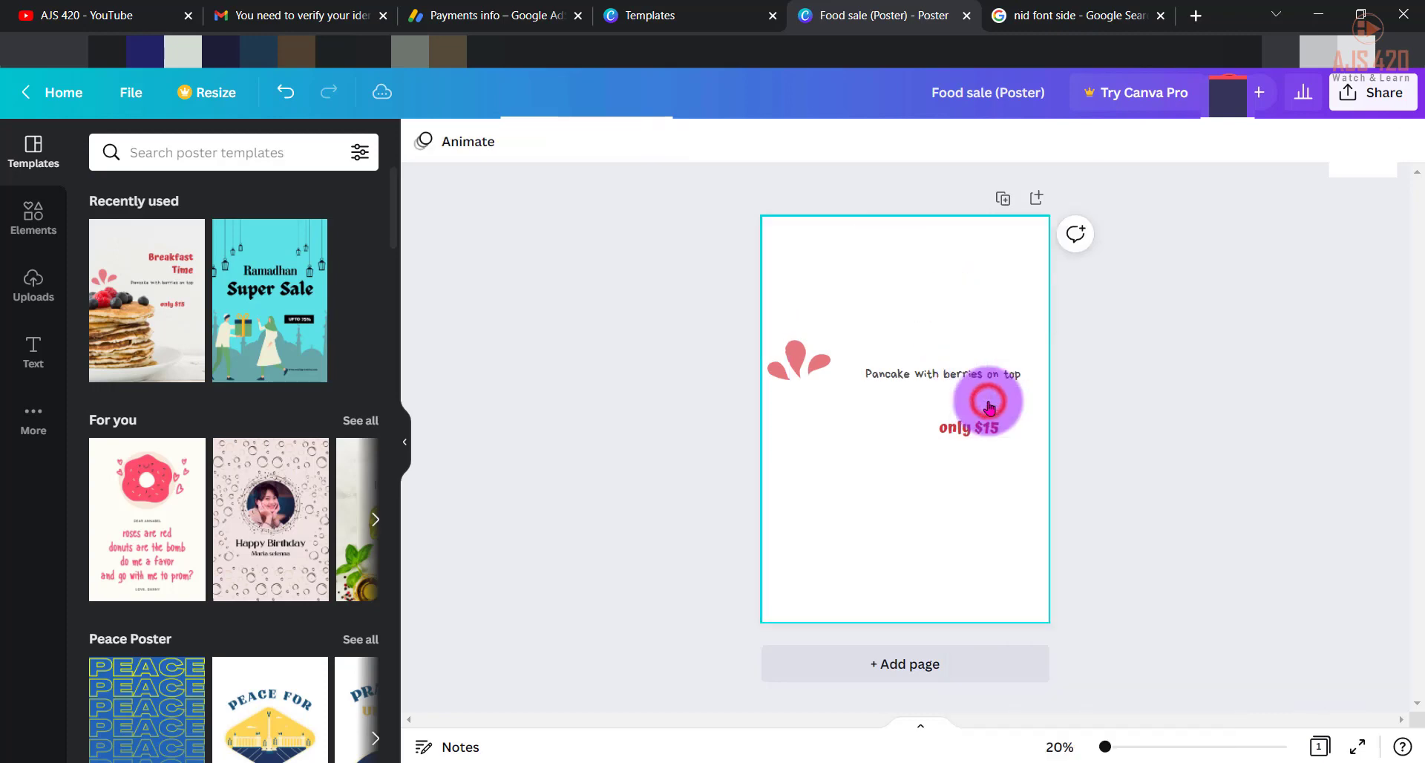
left_click(941, 375)
right_click(942, 377)
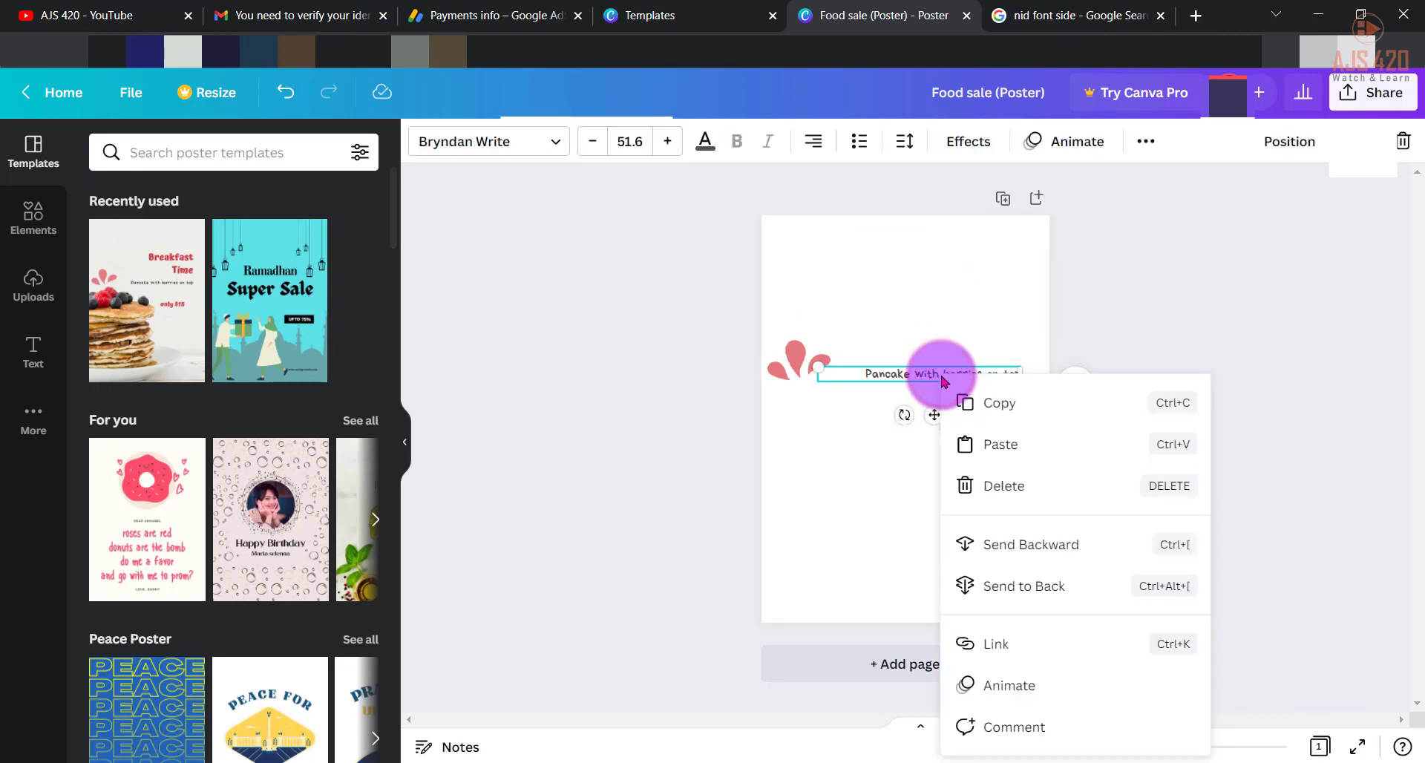
left_click(995, 479)
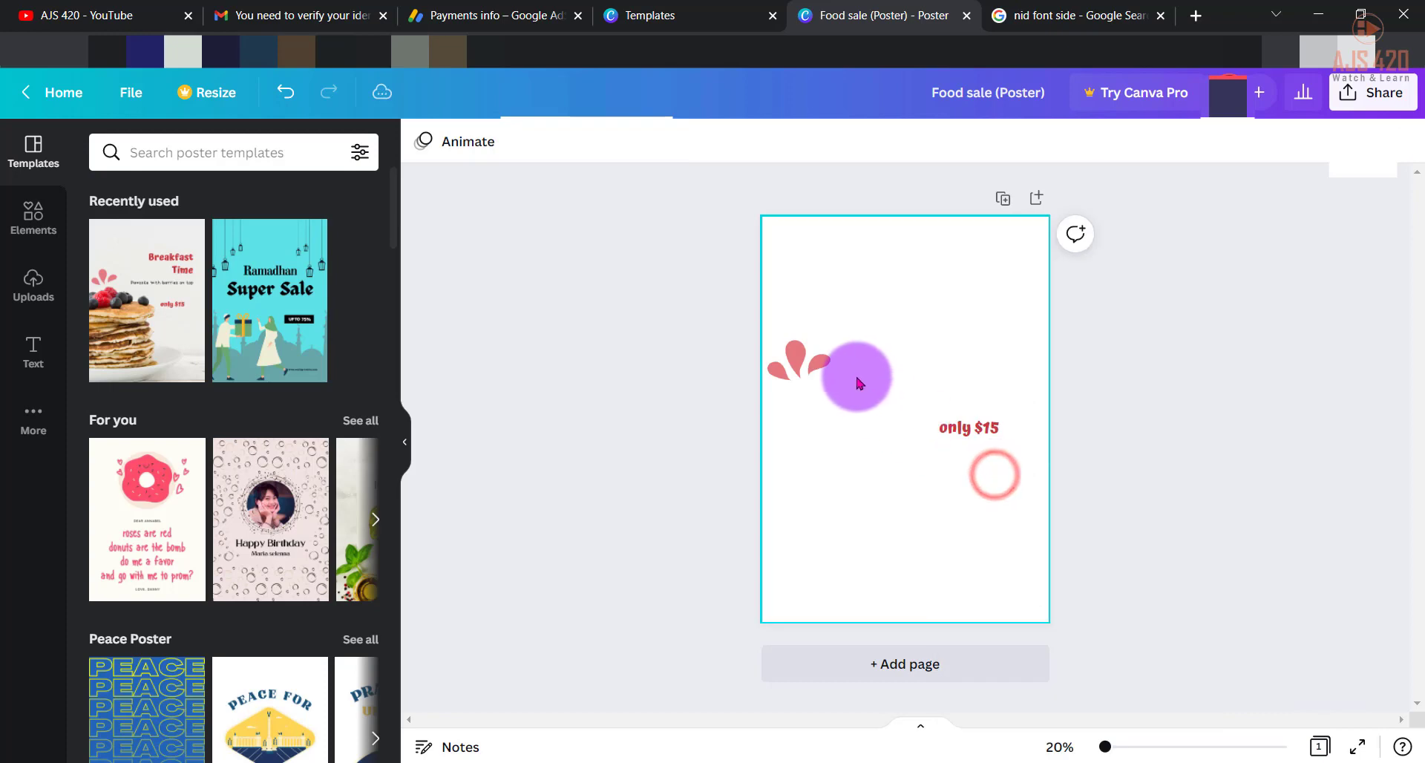
- Delete the pink shape and the 'only $15' price text, then show the Uploads panel
left_click(808, 353)
right_click(810, 362)
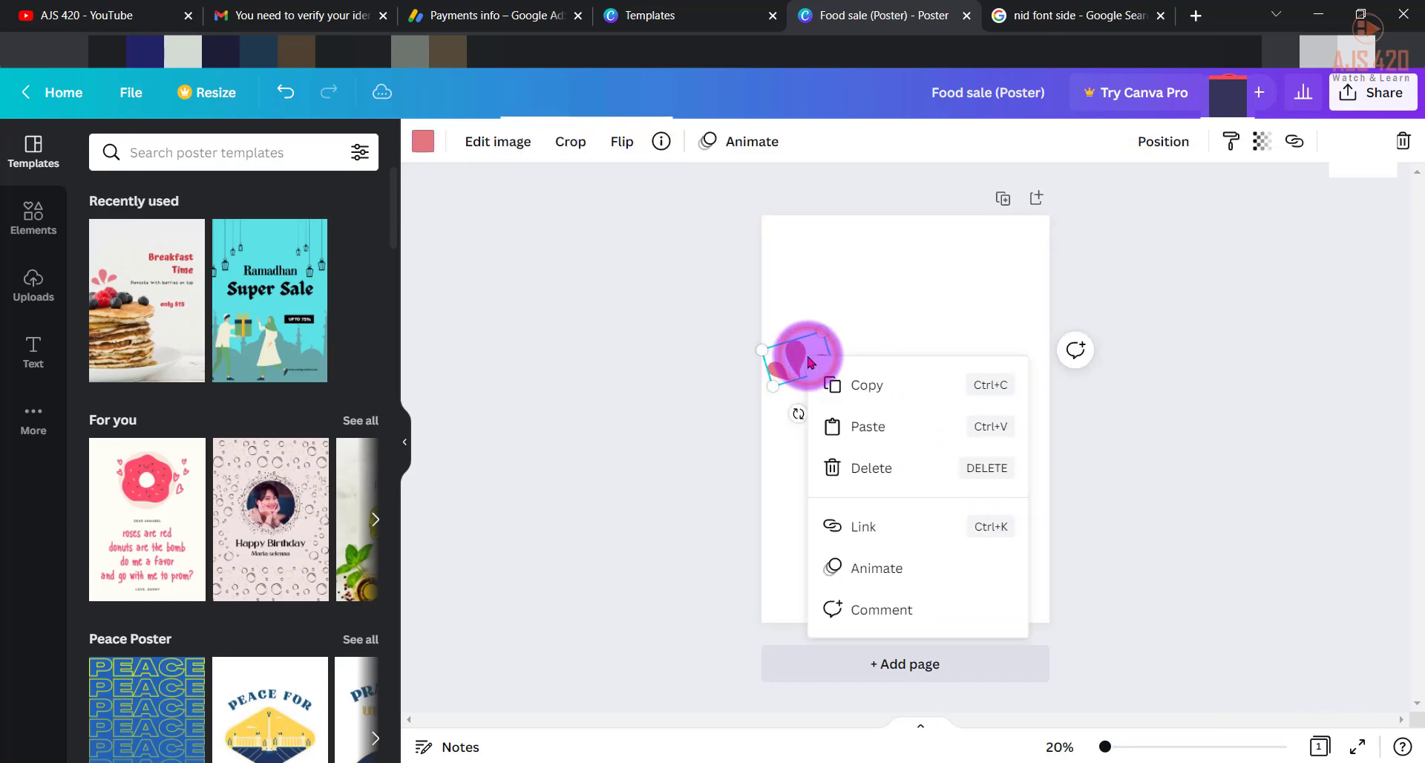
left_click(879, 468)
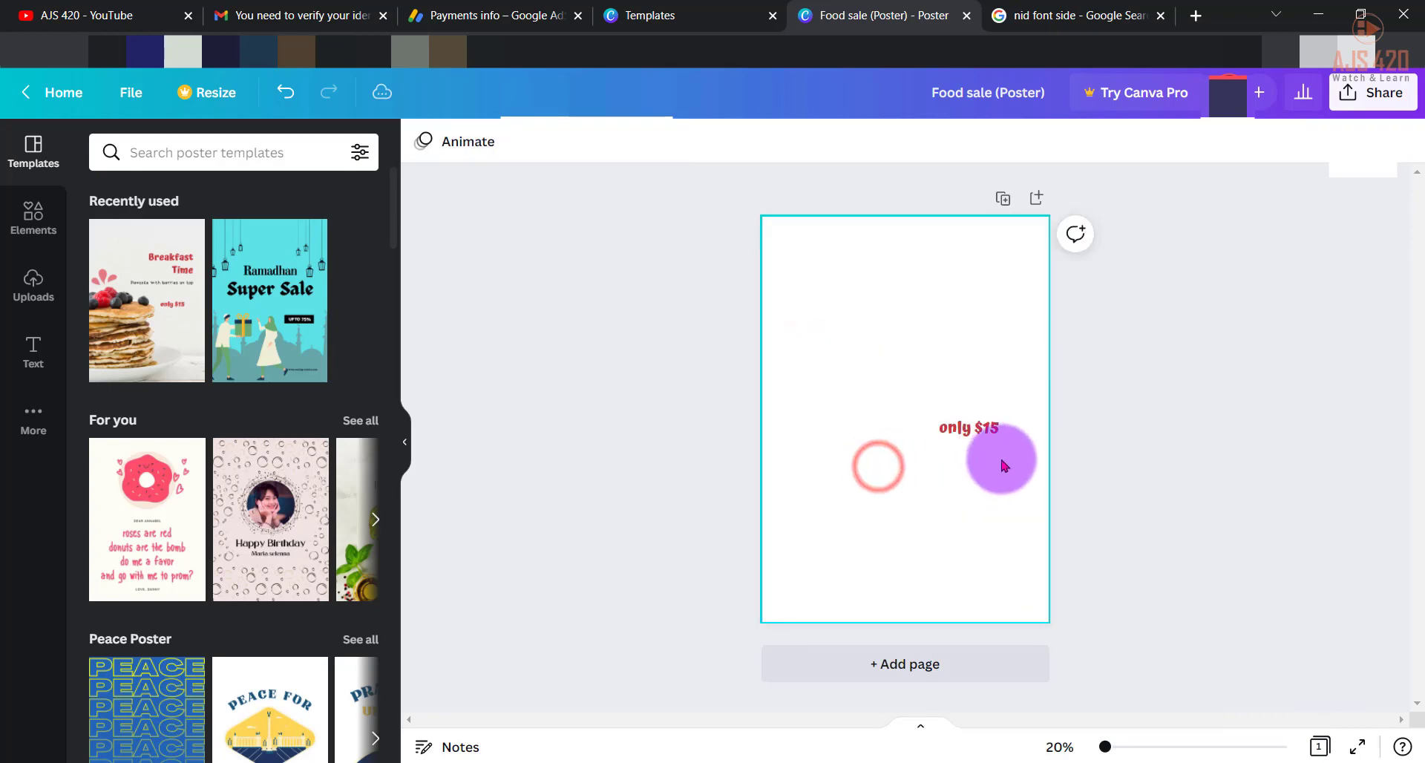
left_click(980, 428)
right_click(981, 438)
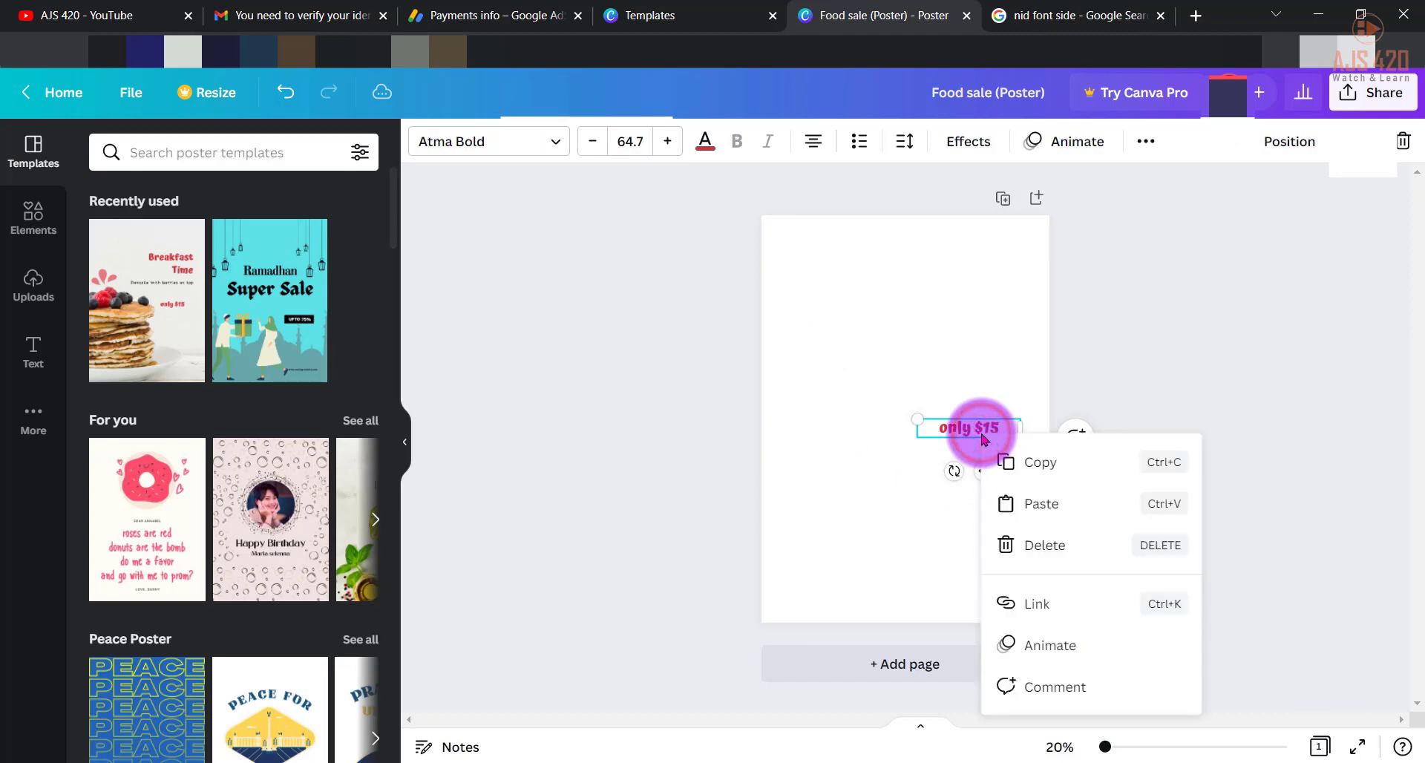
left_click(1021, 544)
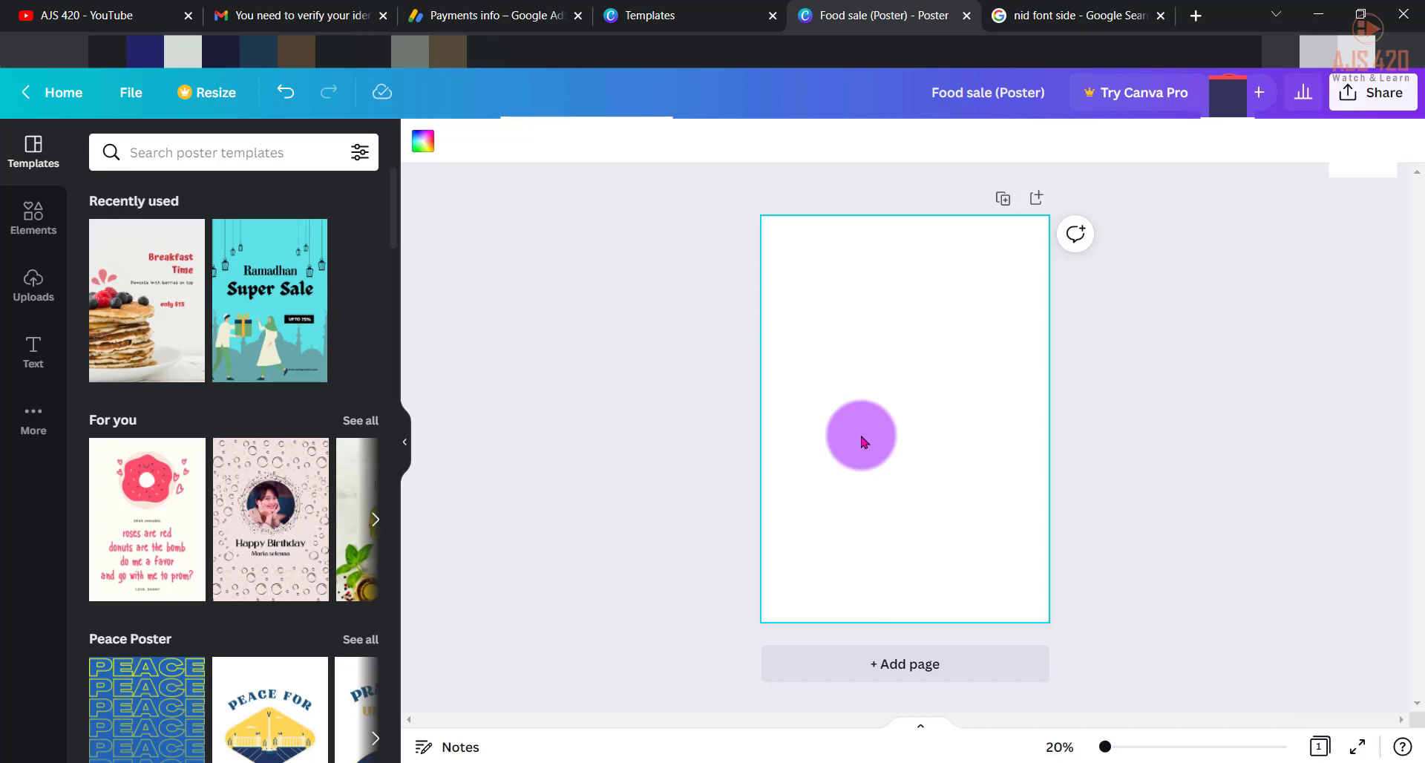
left_click(17, 282)
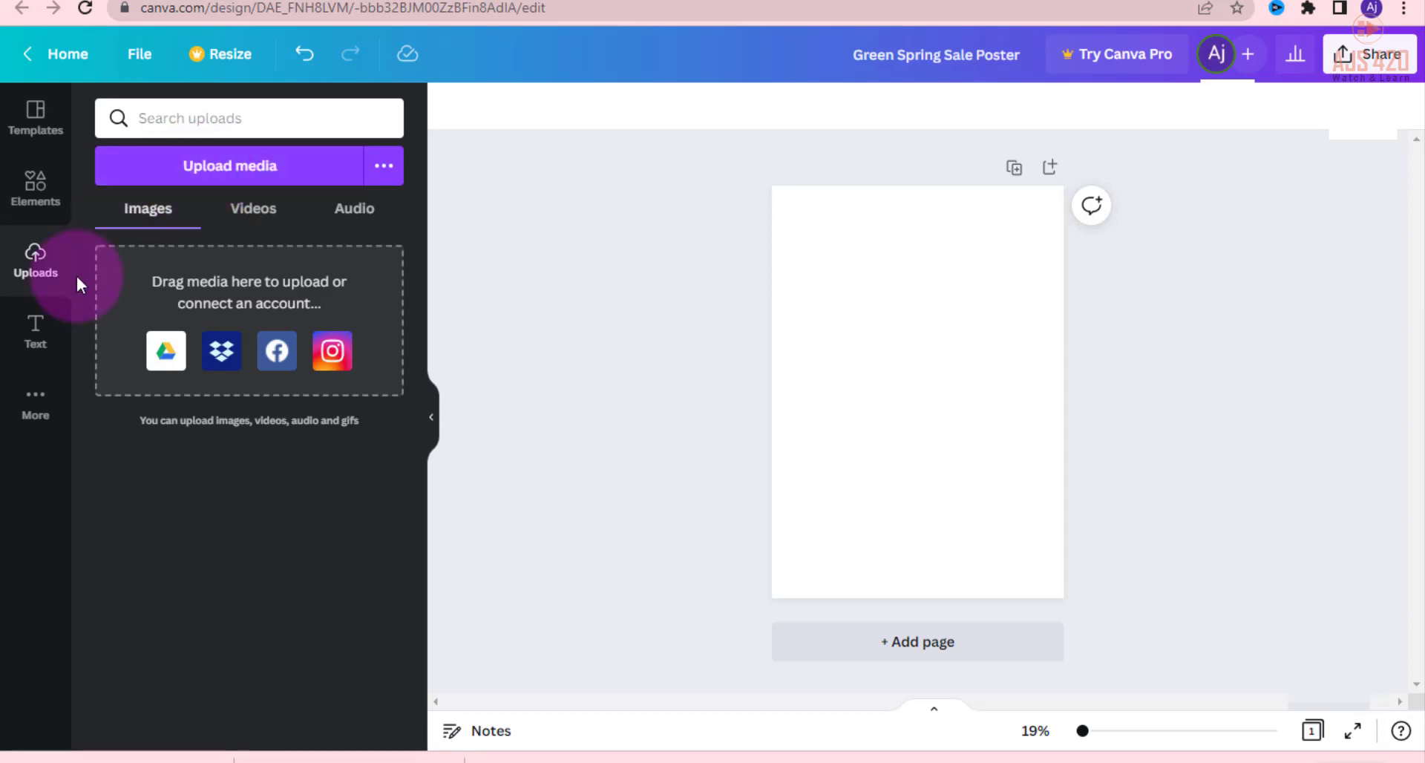
- Upload Font.jpg and Back.jpg from the NID folder into Canva
left_click(29, 260)
left_click(209, 176)
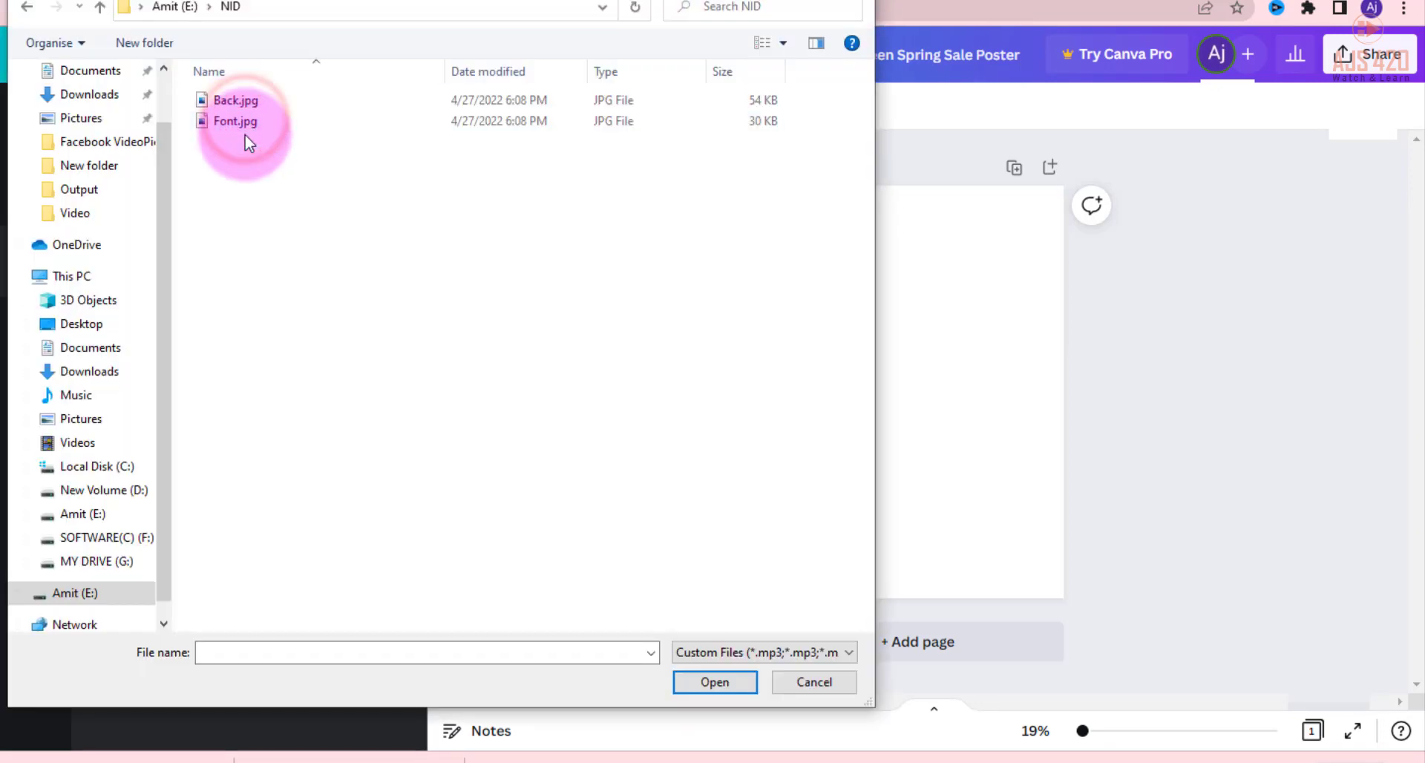
left_click(236, 121)
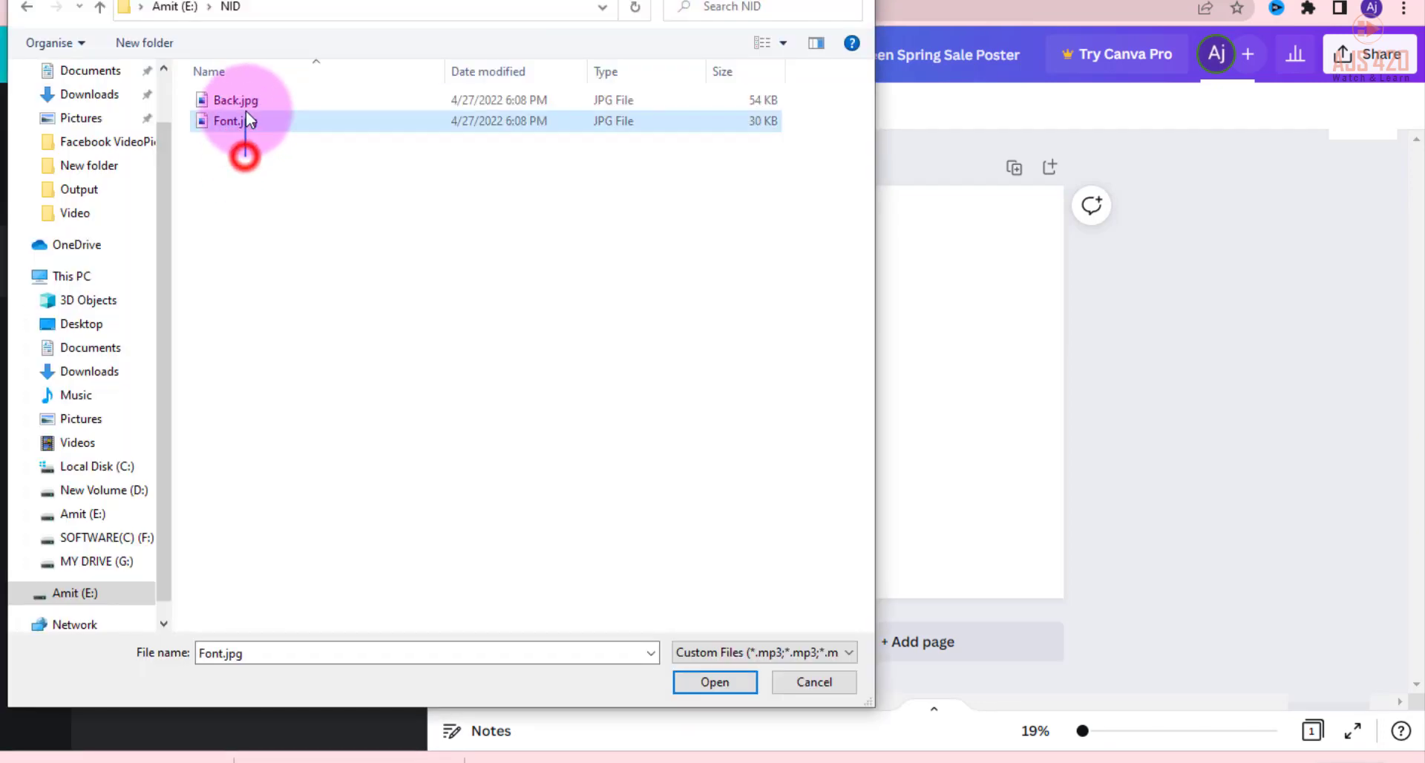
left_click(236, 99, "shift")
left_click(715, 682)
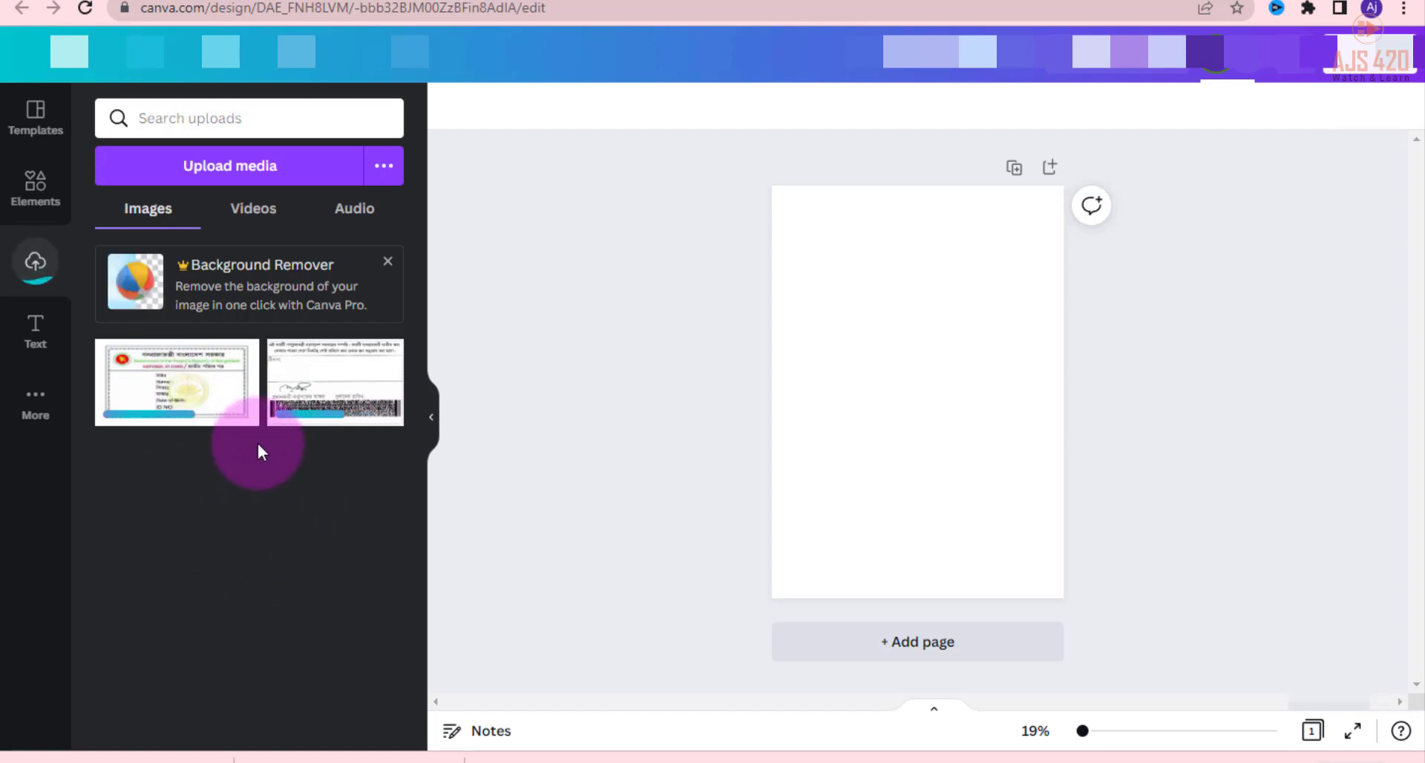
- Add the front ID card image, resize it to page width and move it to the top
left_click(165, 381)
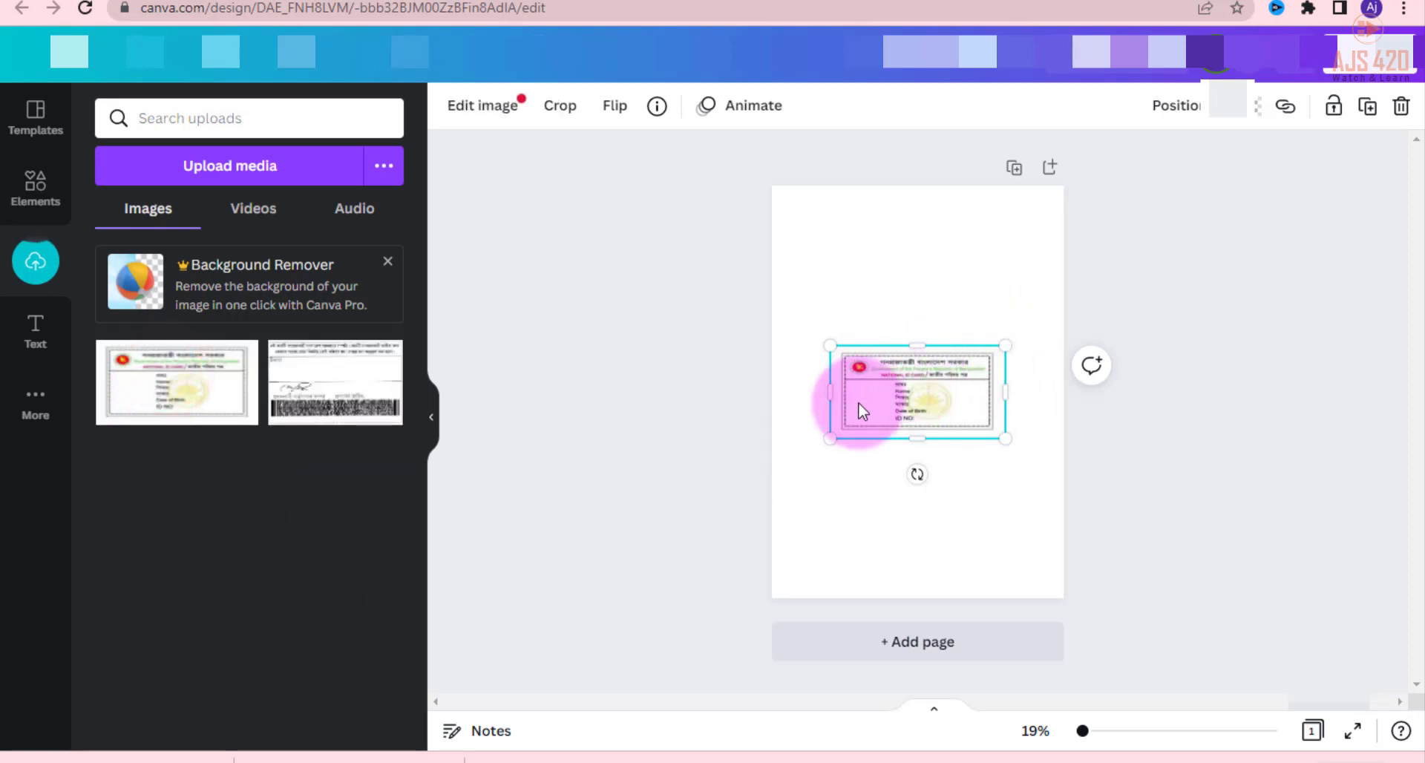
left_click_drag(825, 442, 773, 470)
left_click_drag(1004, 345, 1068, 311)
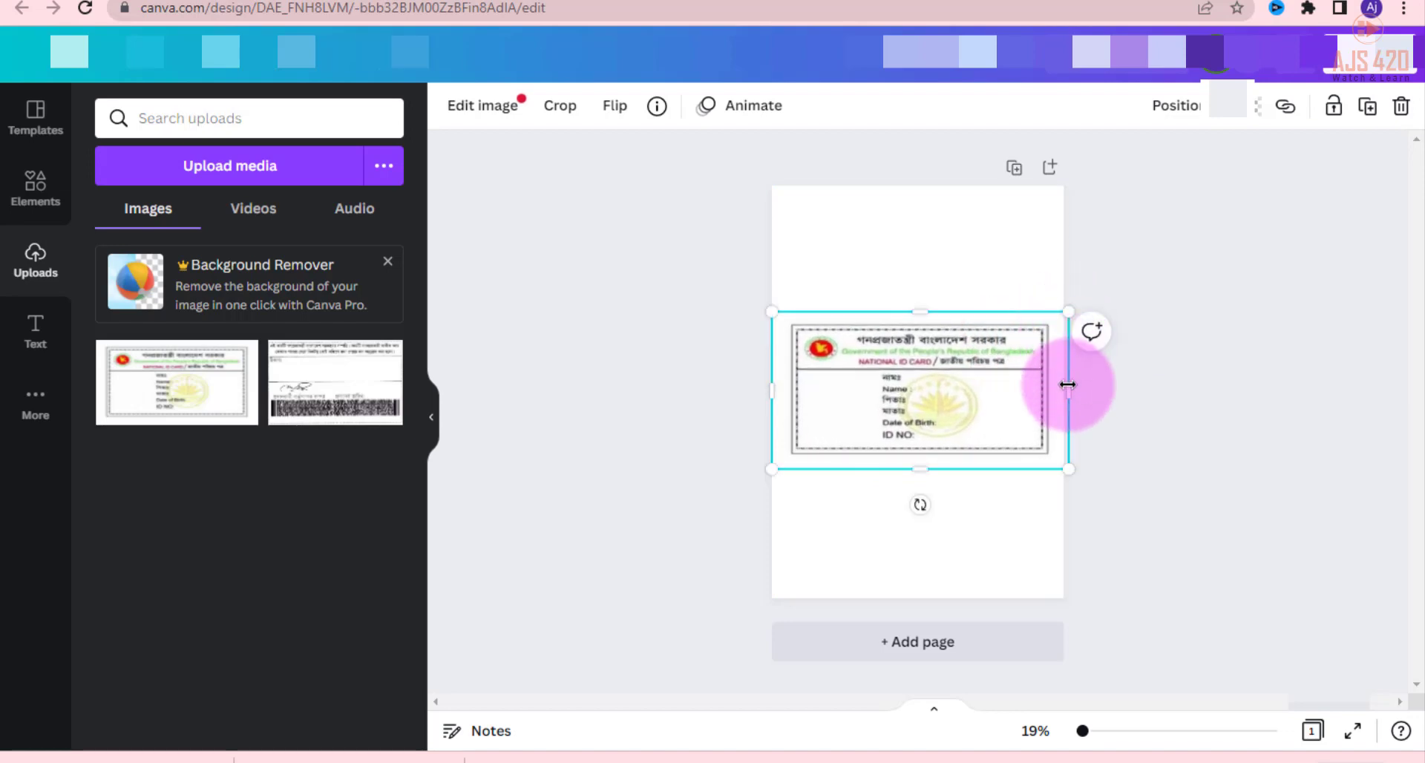
left_click_drag(1067, 386, 1052, 386)
left_click_drag(773, 388, 787, 388)
left_click_drag(922, 464, 922, 454)
left_click_drag(923, 314, 922, 321)
left_click_drag(787, 456, 762, 467)
left_click_drag(937, 385, 941, 283)
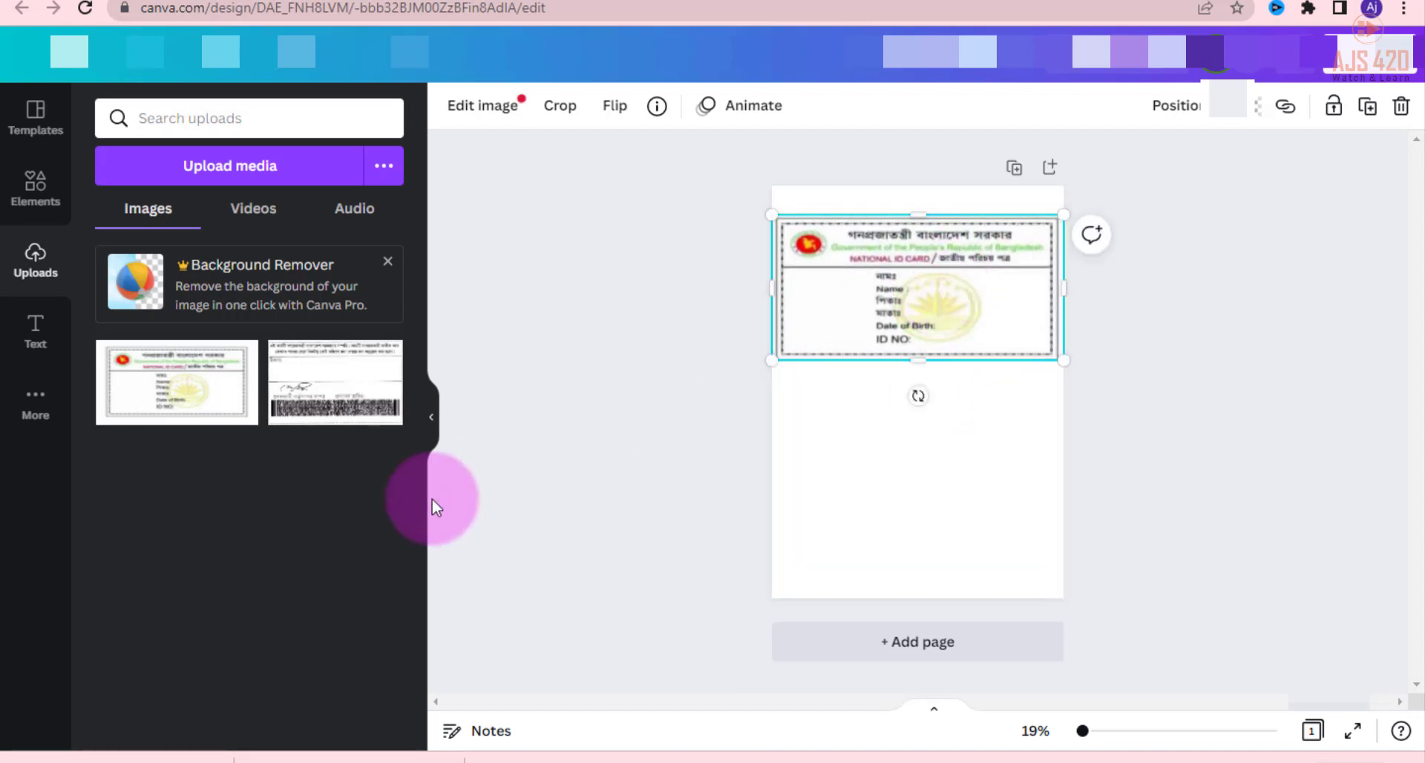
- Add the back barcode image below the front card, enlarge it, and fine-tune both cards
left_click(304, 376)
left_click_drag(859, 424, 775, 551)
left_click_drag(1005, 399, 977, 416)
left_click(923, 283)
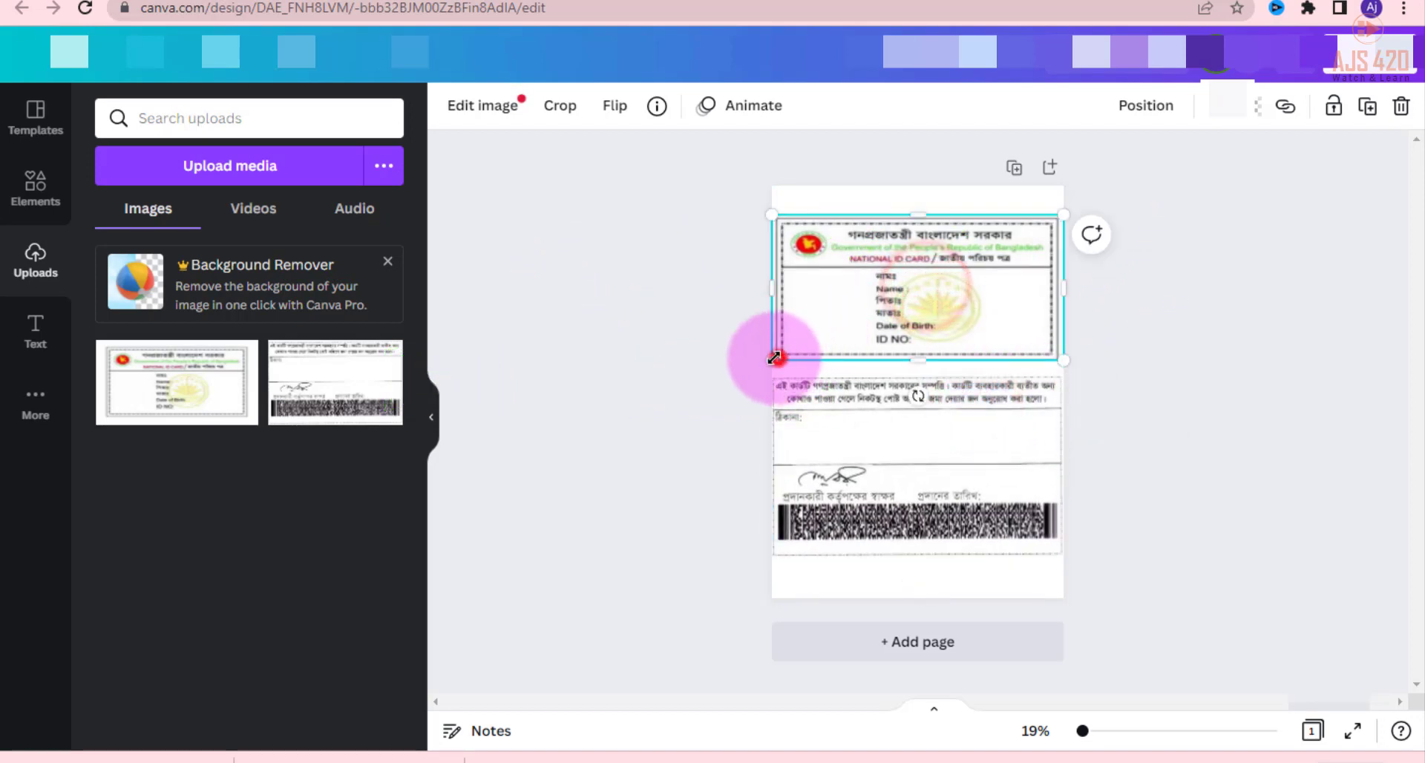
left_click_drag(774, 358, 772, 359)
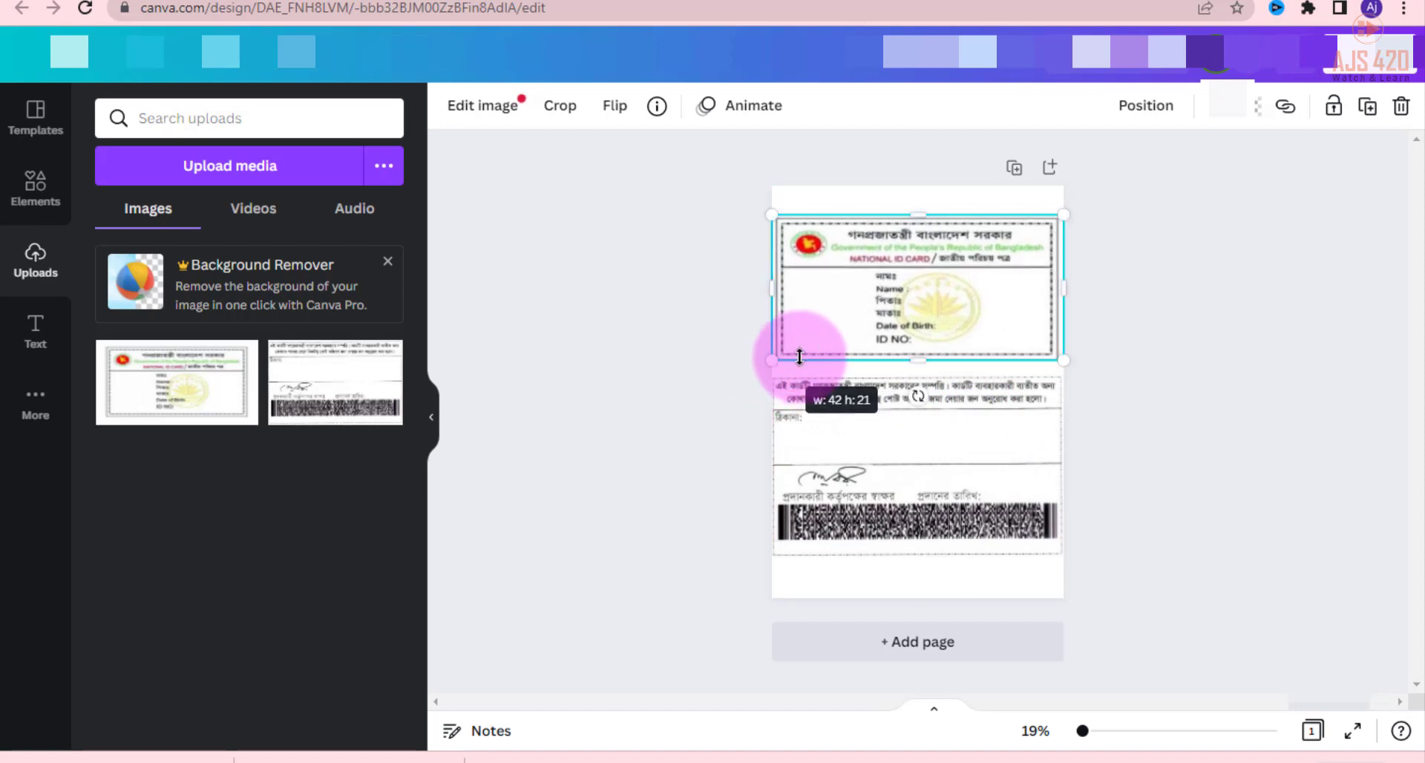
left_click(1145, 300)
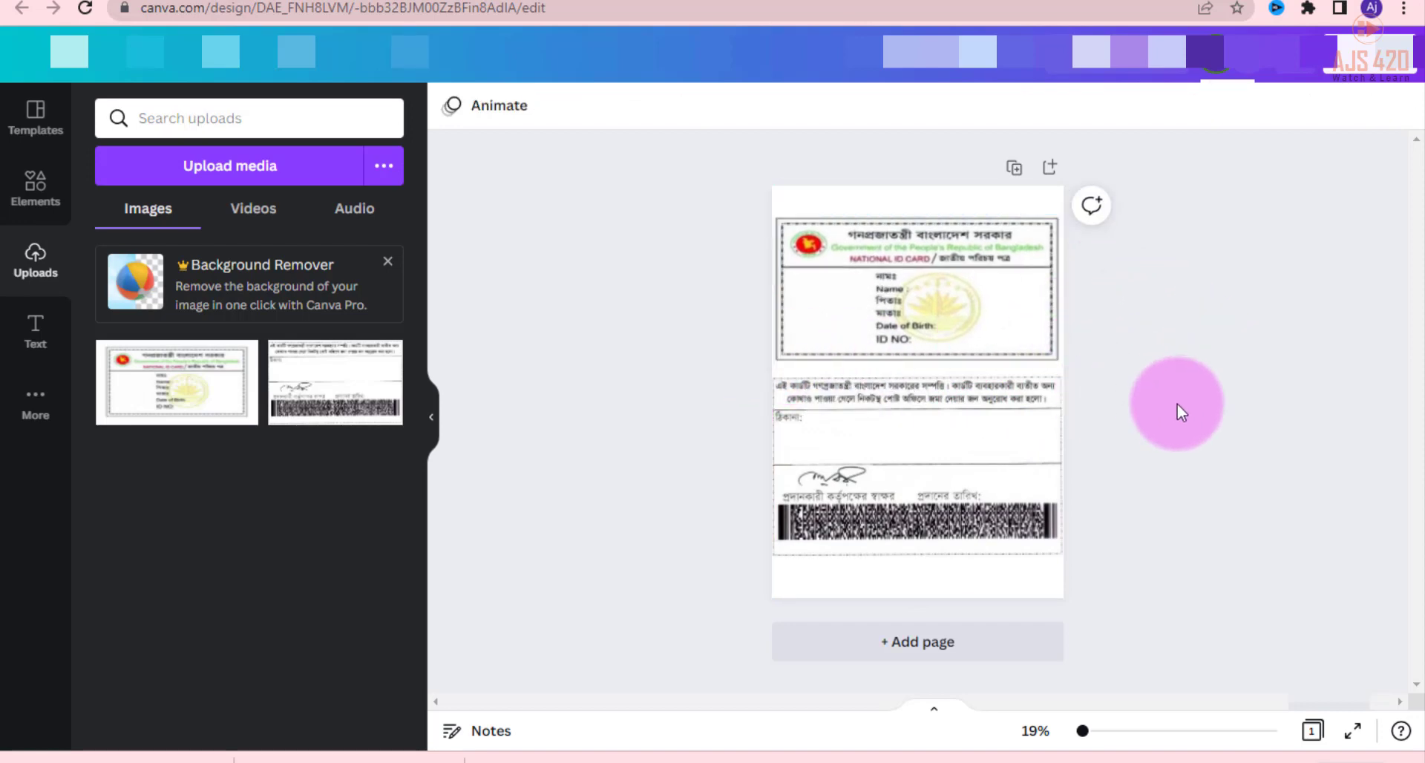
left_click_drag(922, 470, 919, 460)
- Clear the selection and open Share > Download with JPG selected as the file type
left_click(1180, 362)
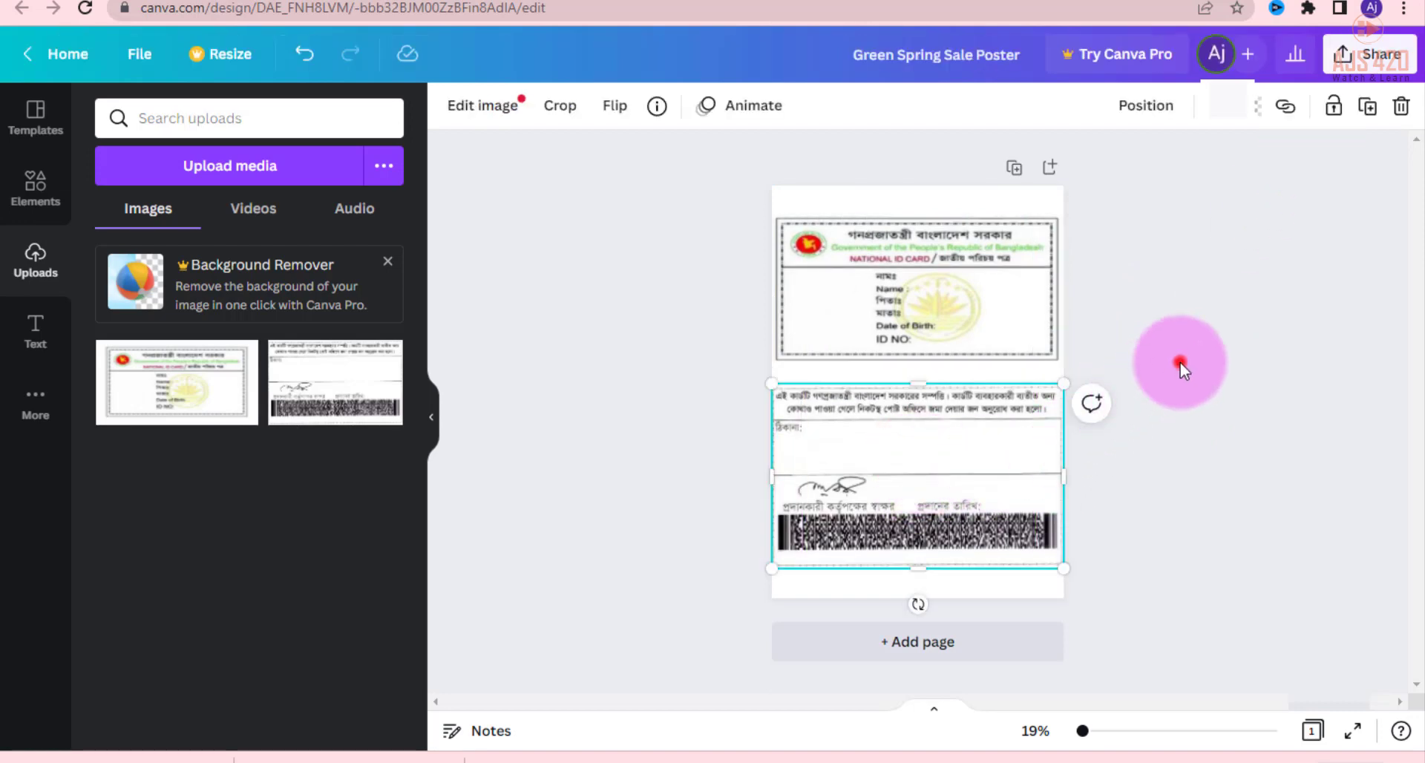
left_click(1180, 362)
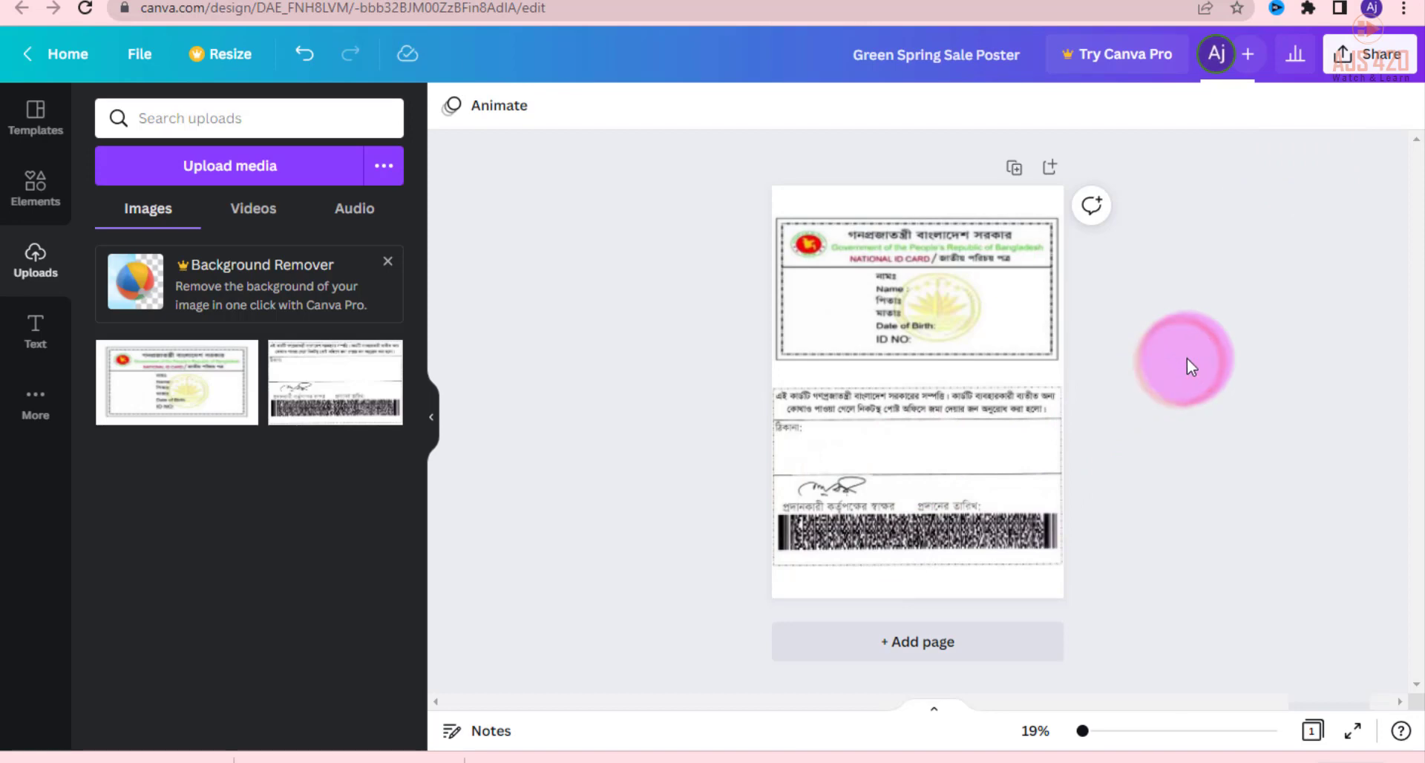
left_click(1369, 67)
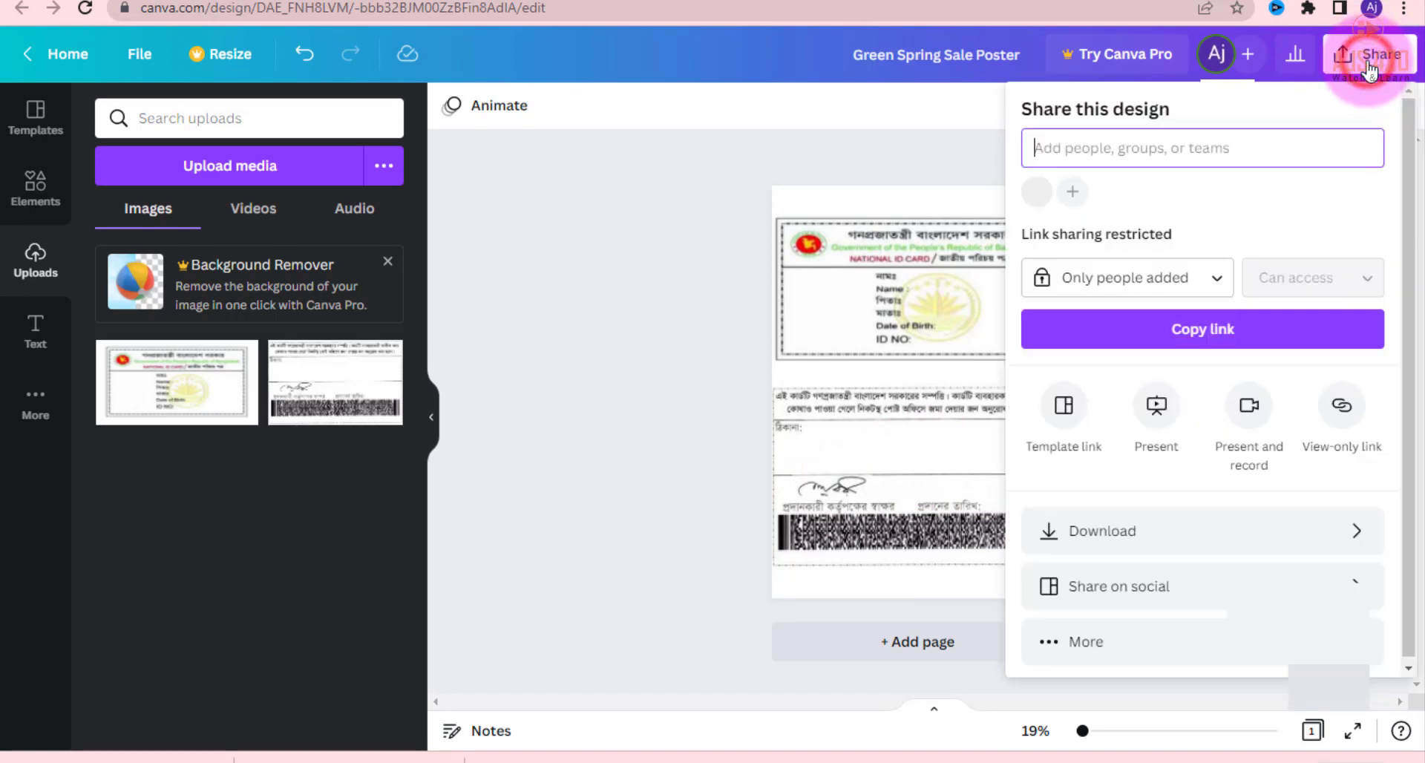
left_click(1103, 531)
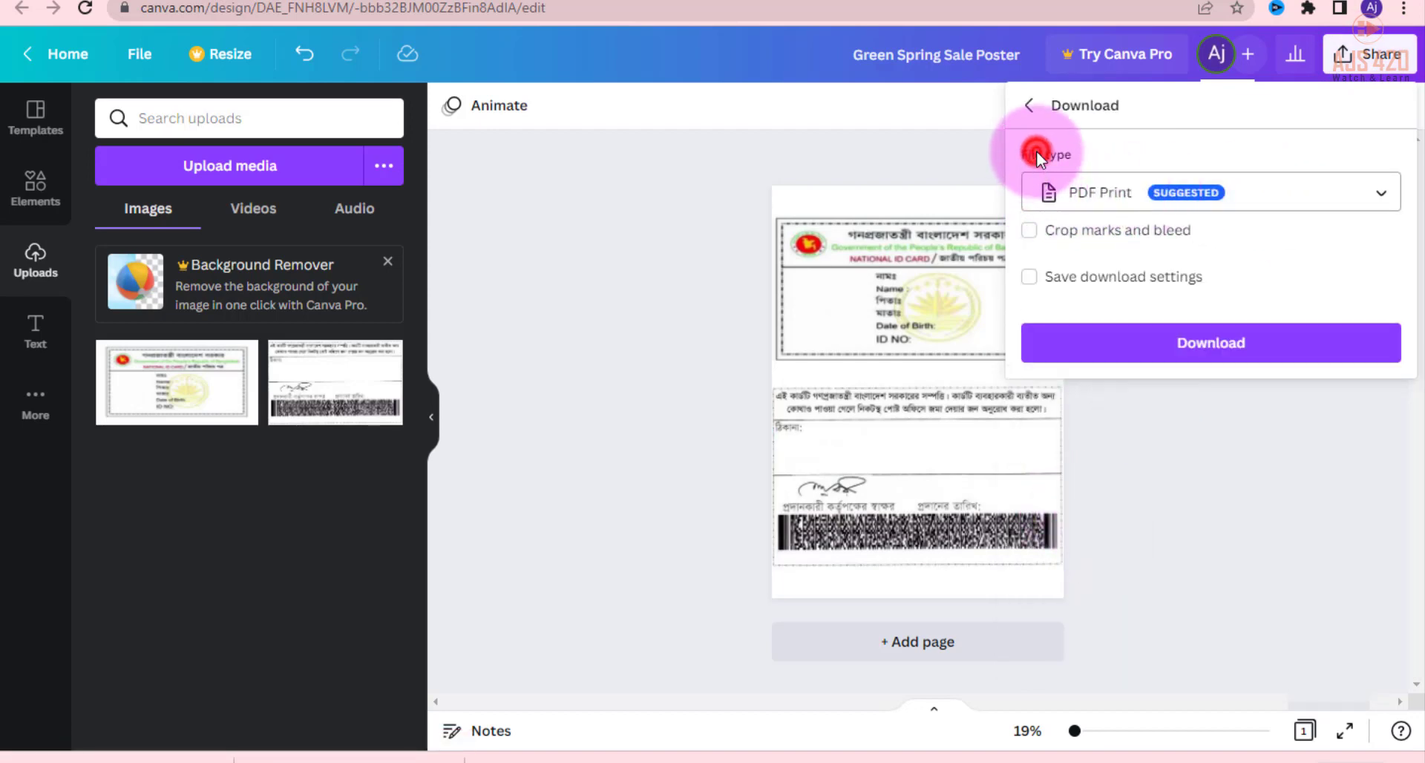
left_click(1254, 194)
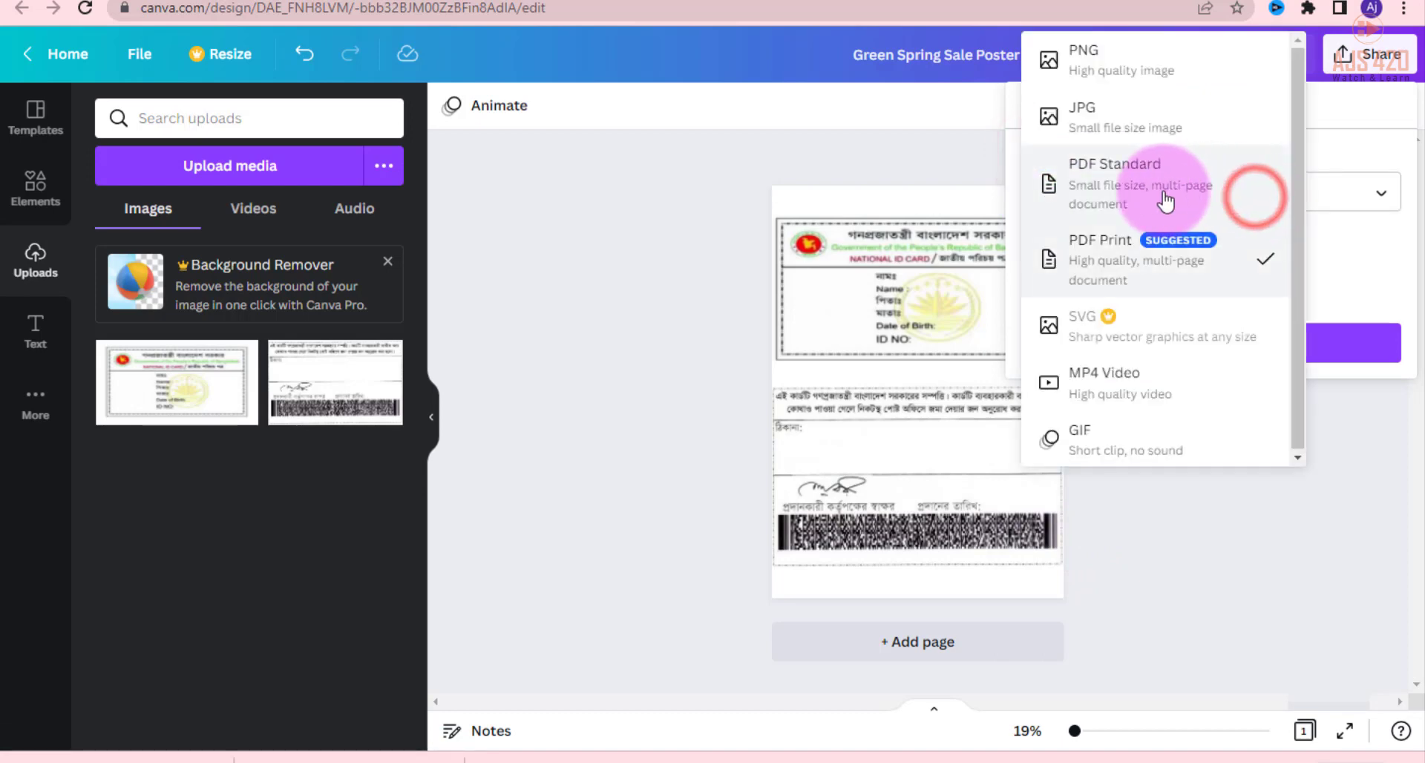
left_click(1091, 68)
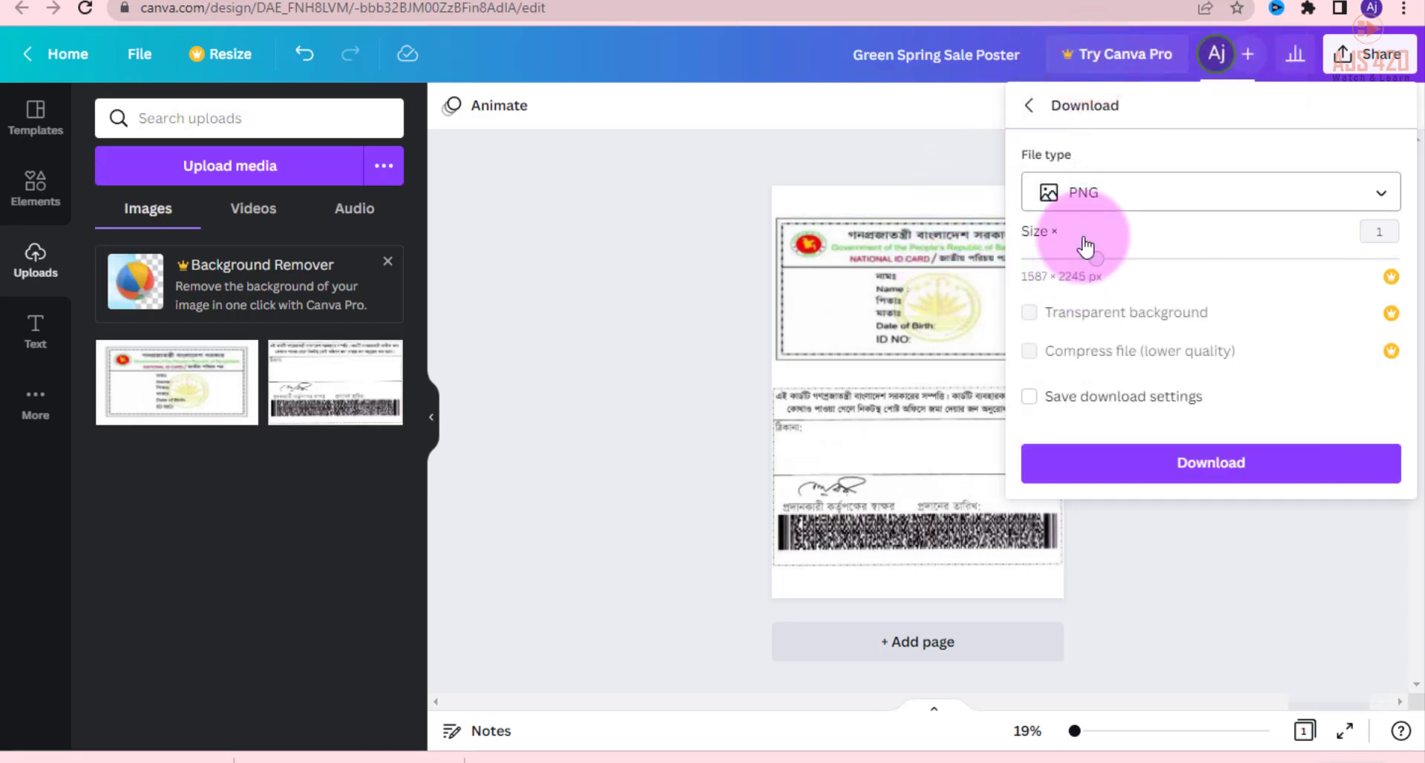
left_click(1117, 194)
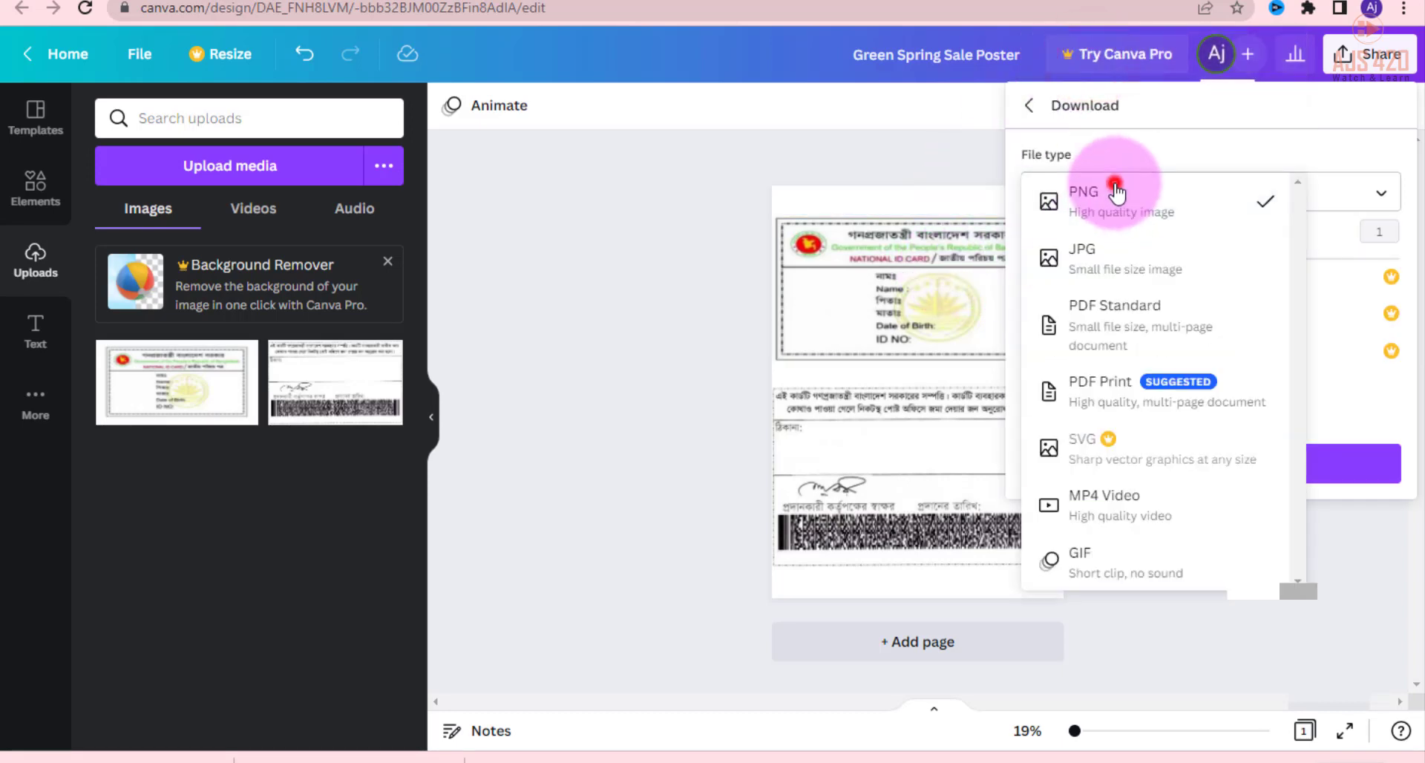
left_click(1087, 244)
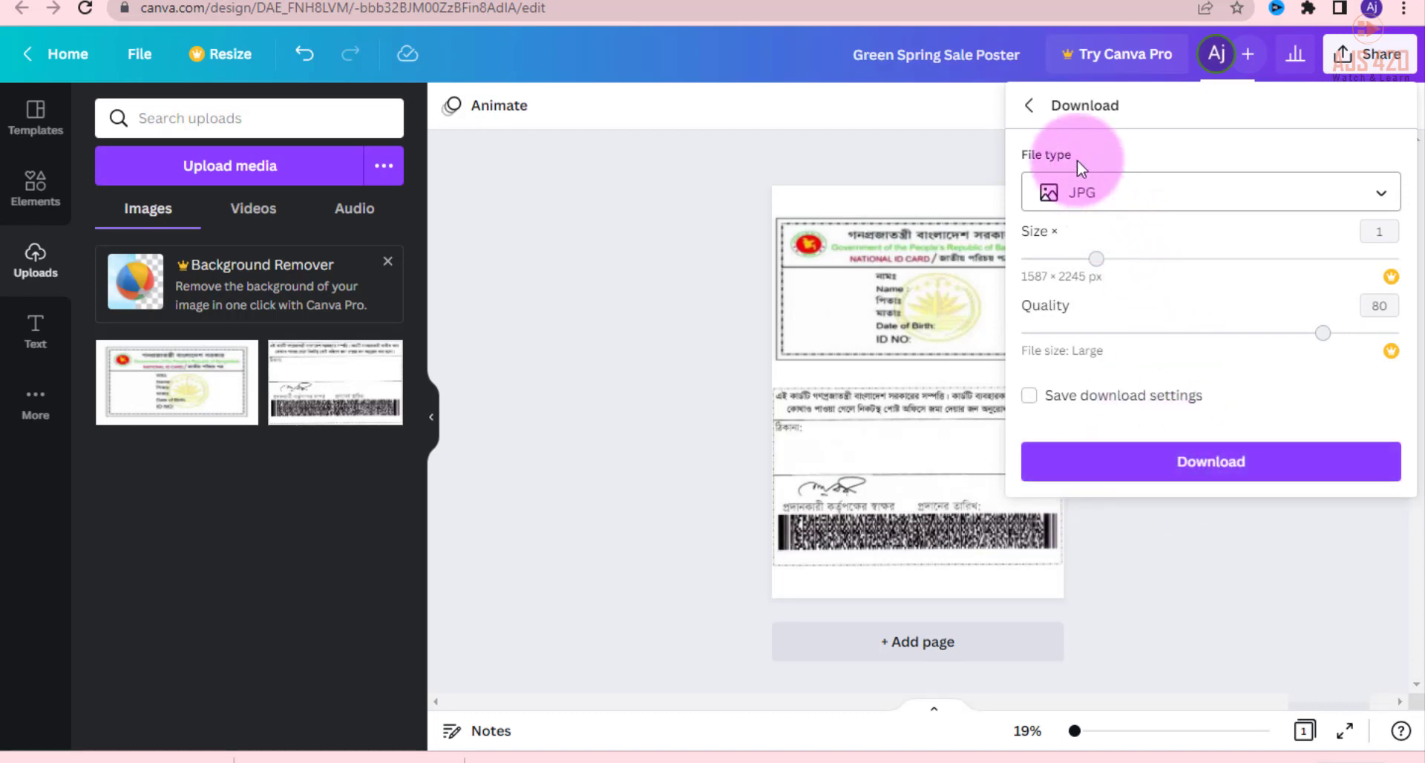
- Download the design as a JPG, view it maximized in the photo viewer, then close it
left_click(1099, 466)
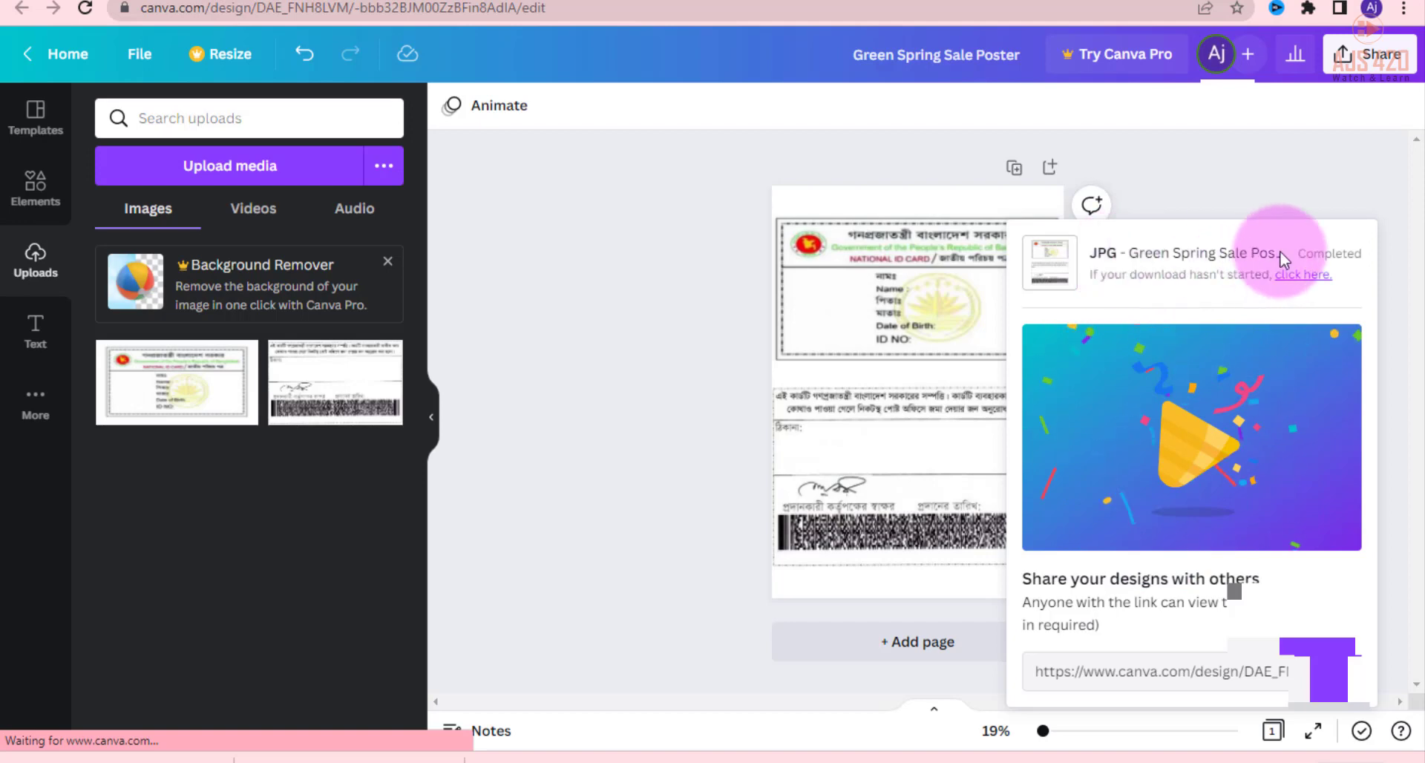
left_click(223, 757)
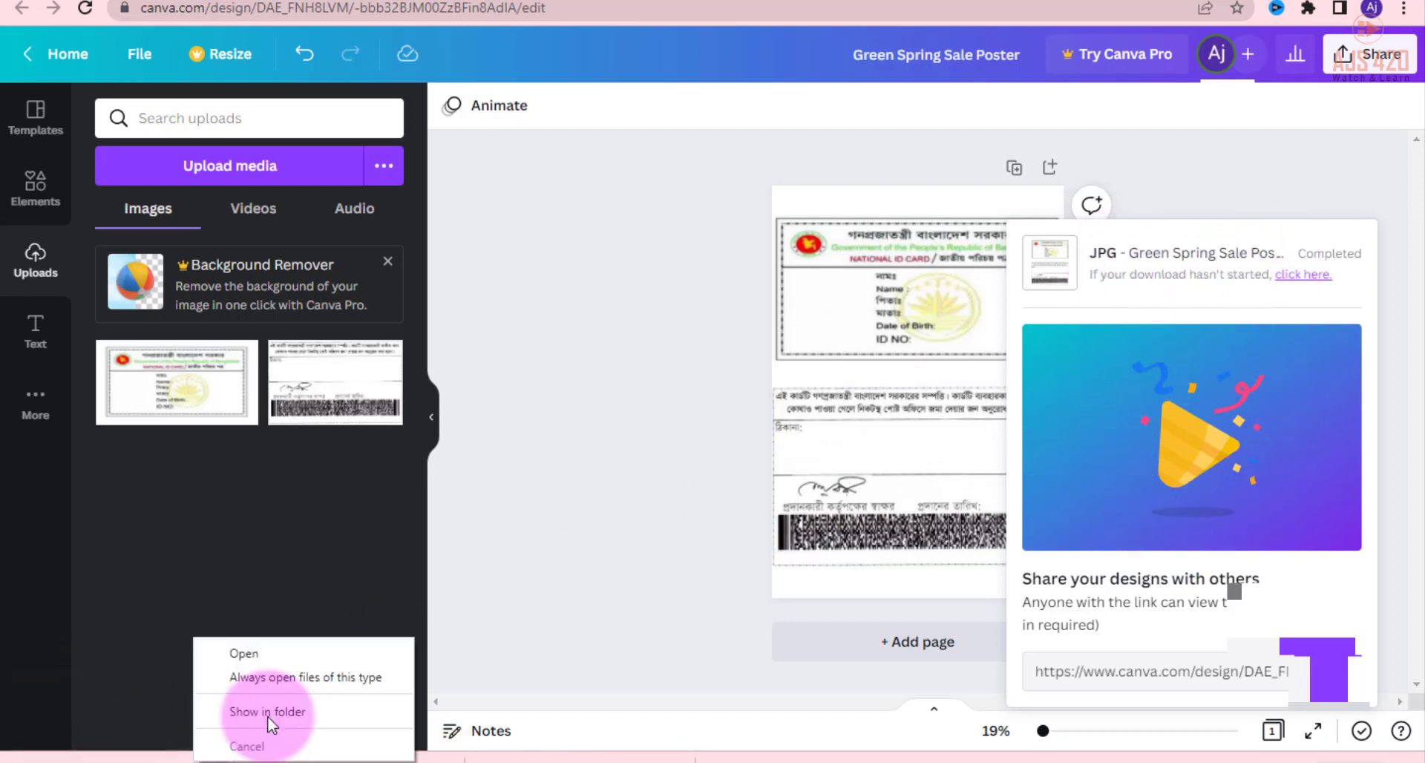
left_click(243, 656)
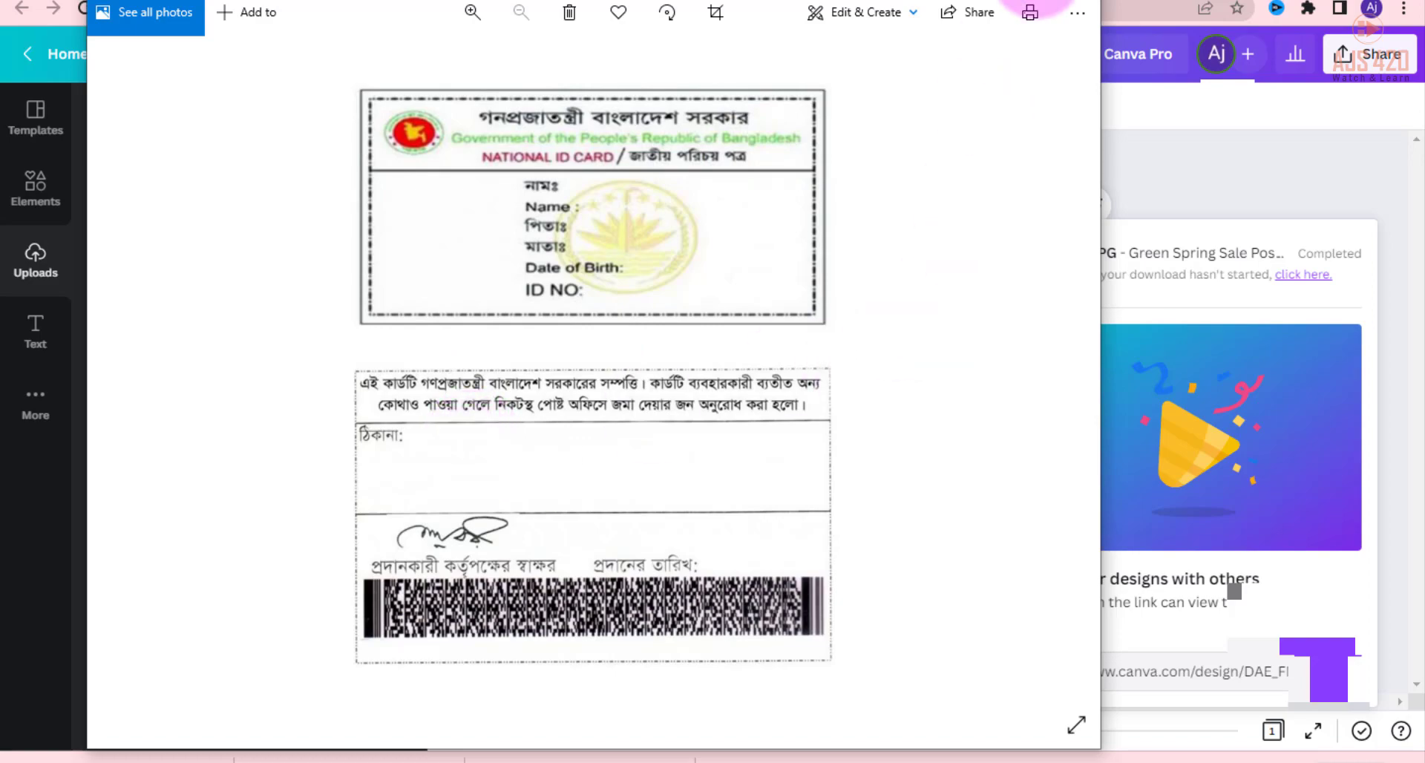
double_click(1037, 1)
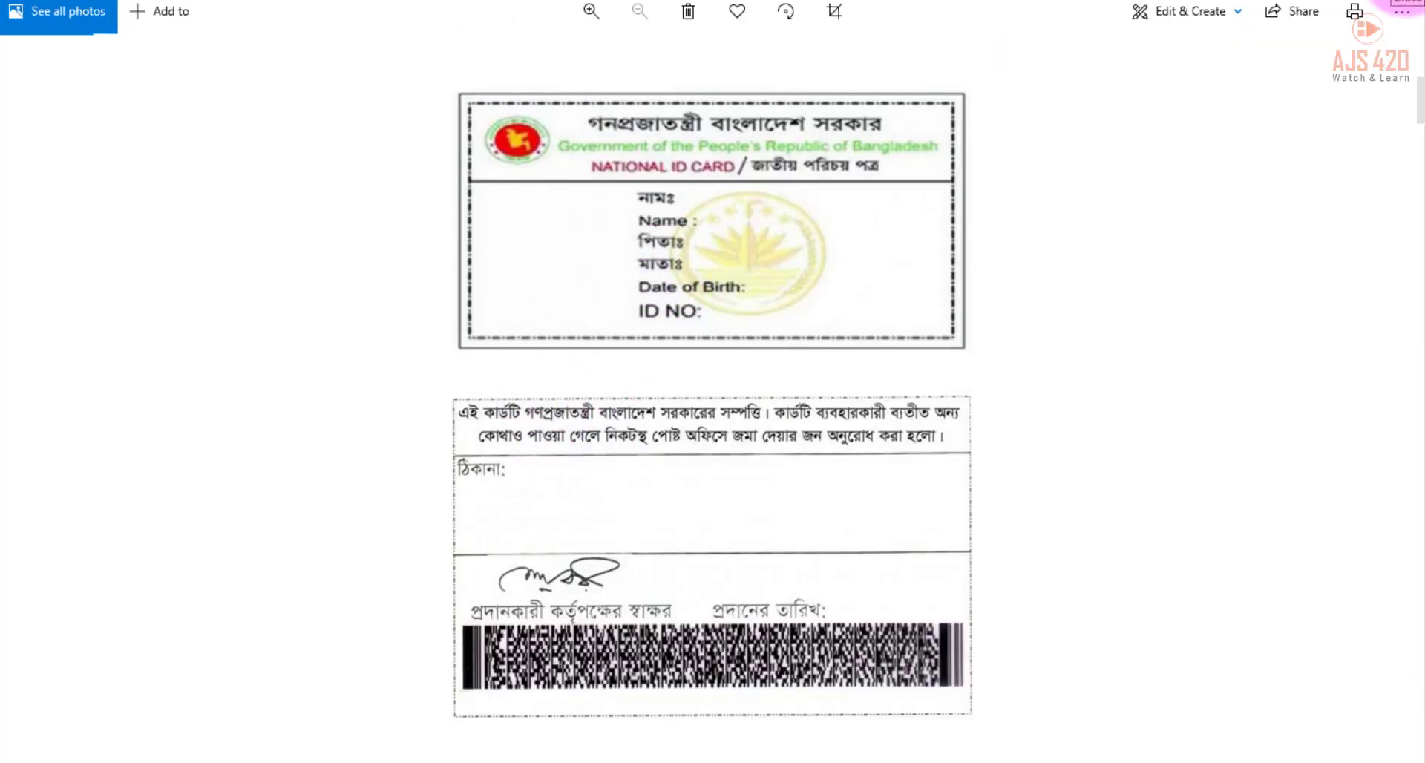
left_click(1406, 3)
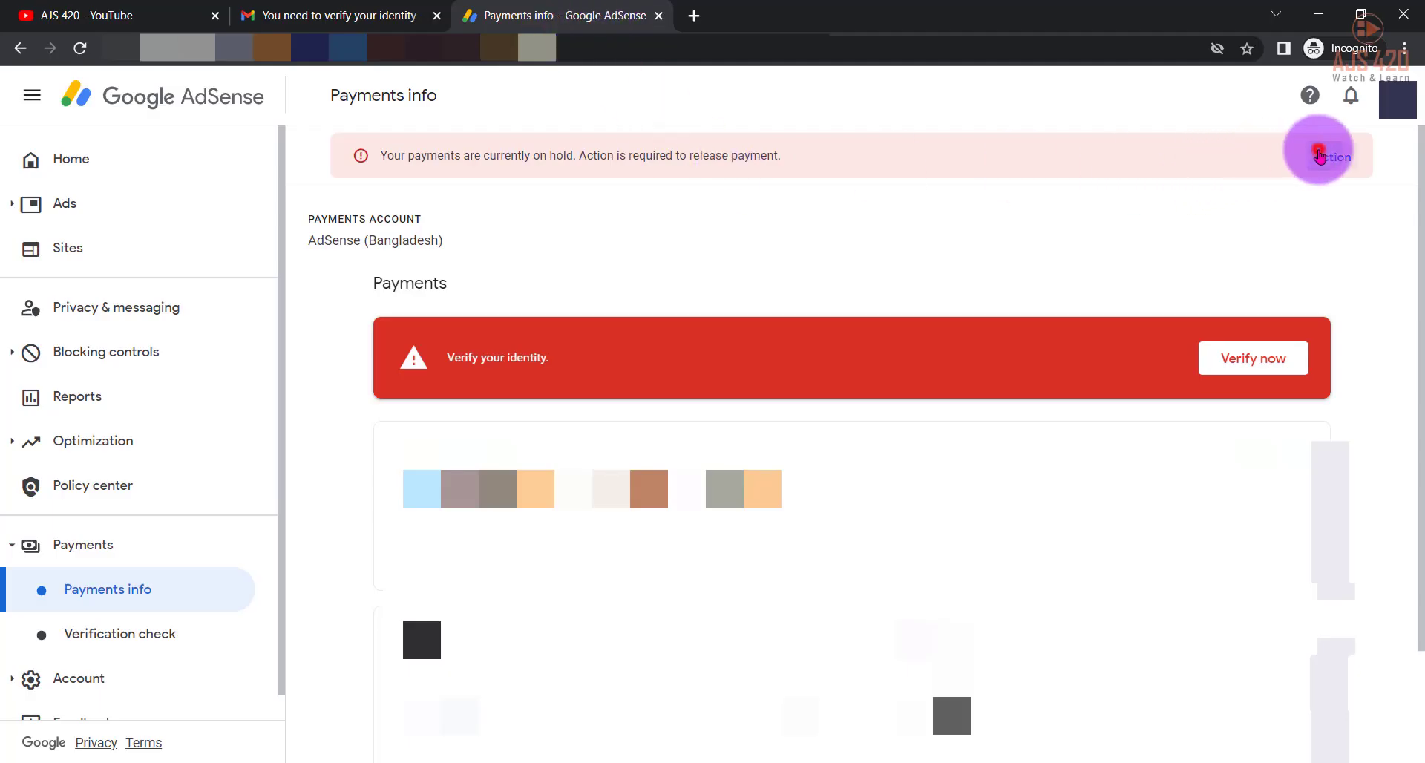
- Act on the payments-hold notice, tick the ID data consent and begin verification
left_click(1319, 156)
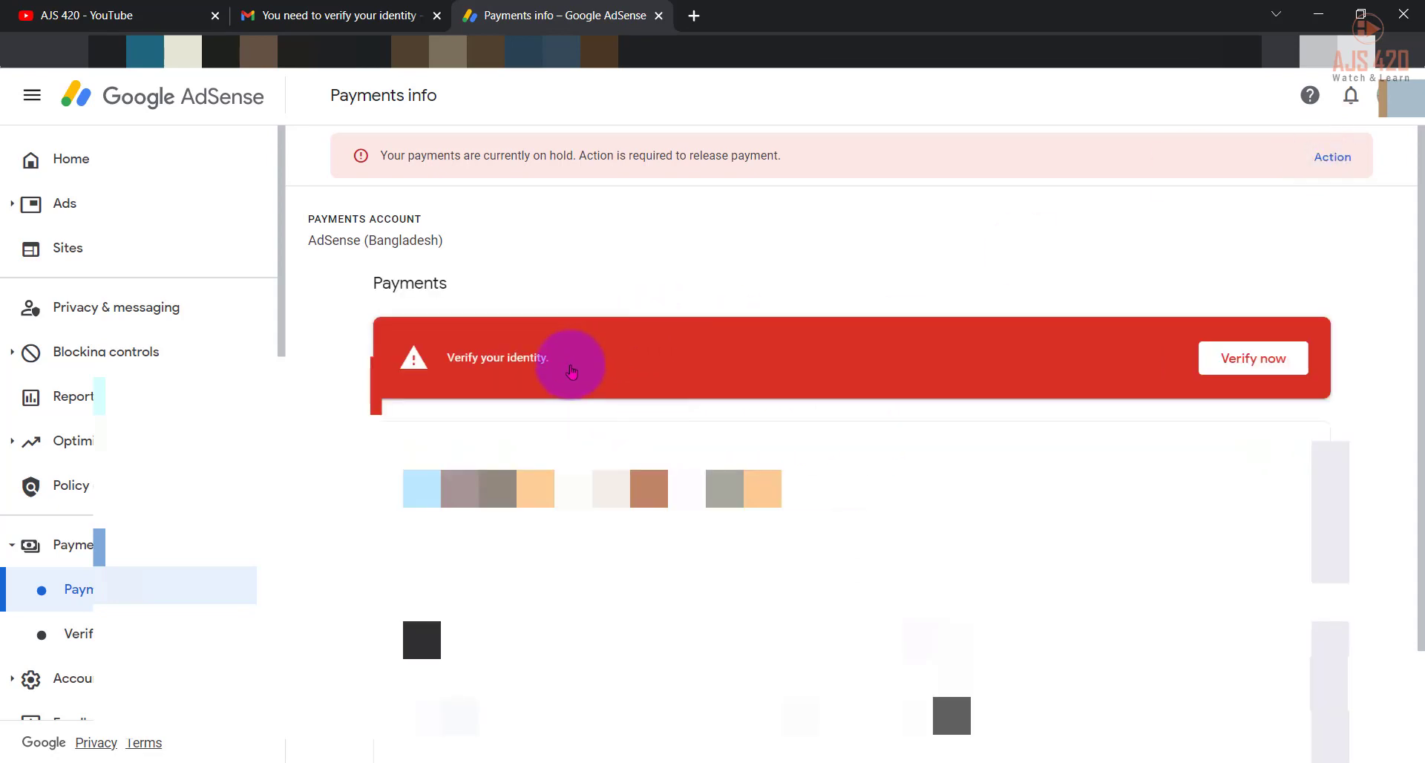
left_click(1232, 363)
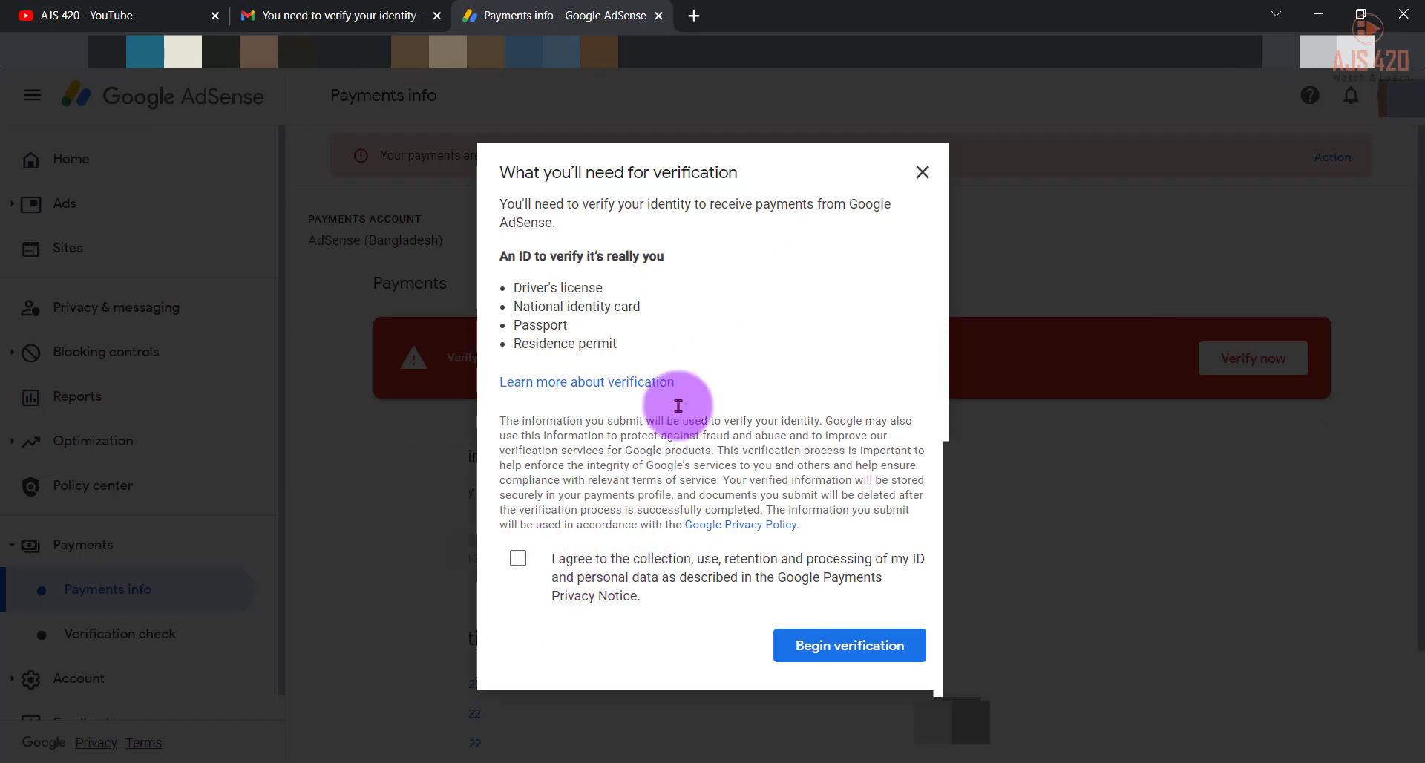
left_click(518, 558)
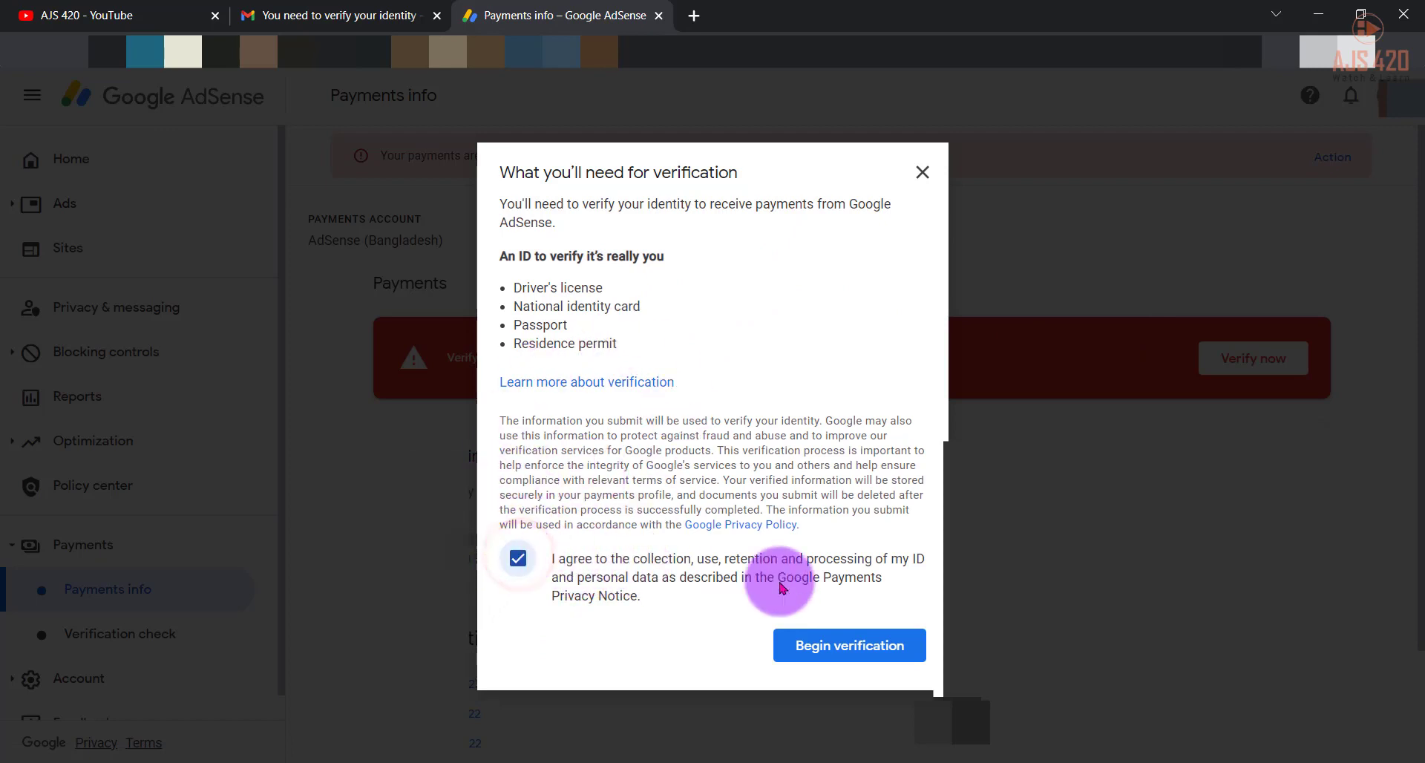
left_click(850, 646)
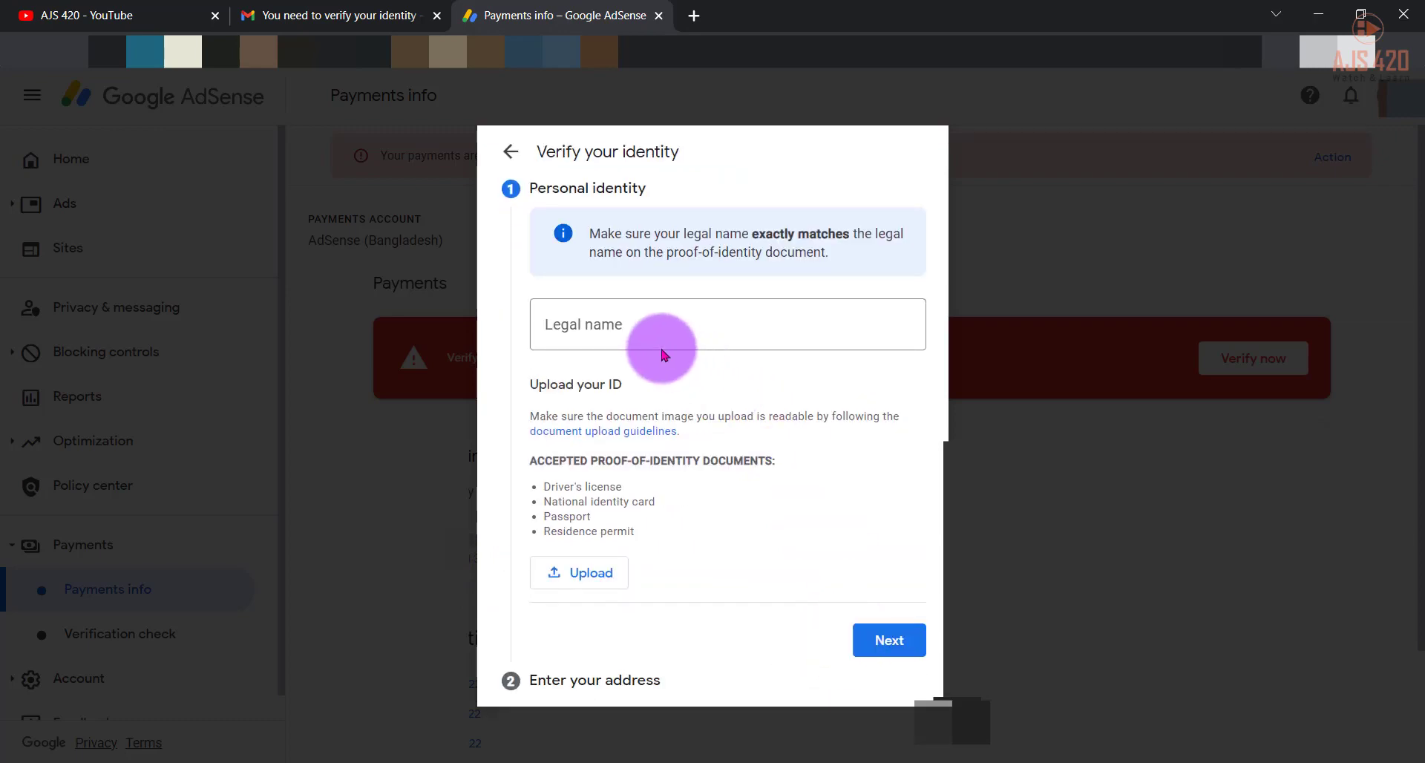
- Check the payments profile's name in a new tab and enter the legal name
left_click(622, 332)
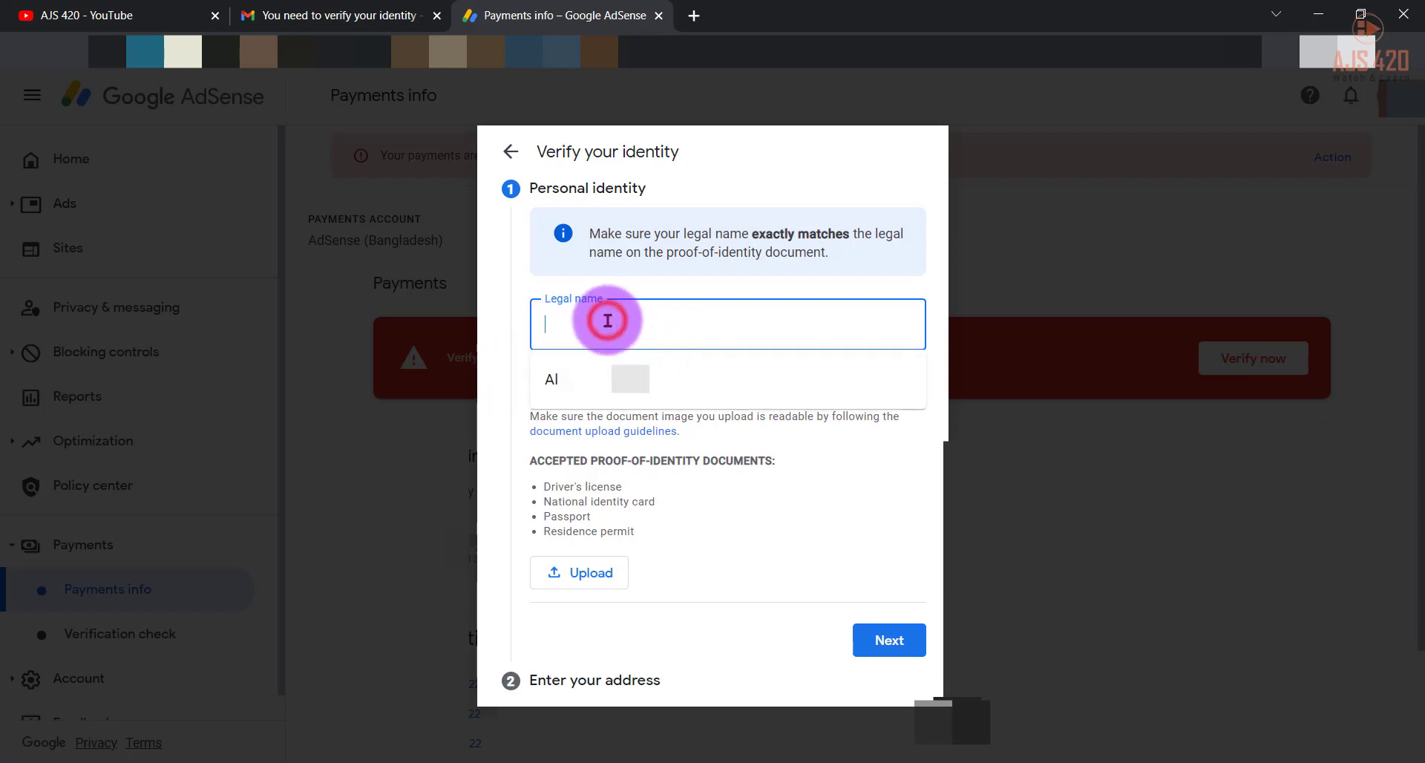
left_click(658, 332)
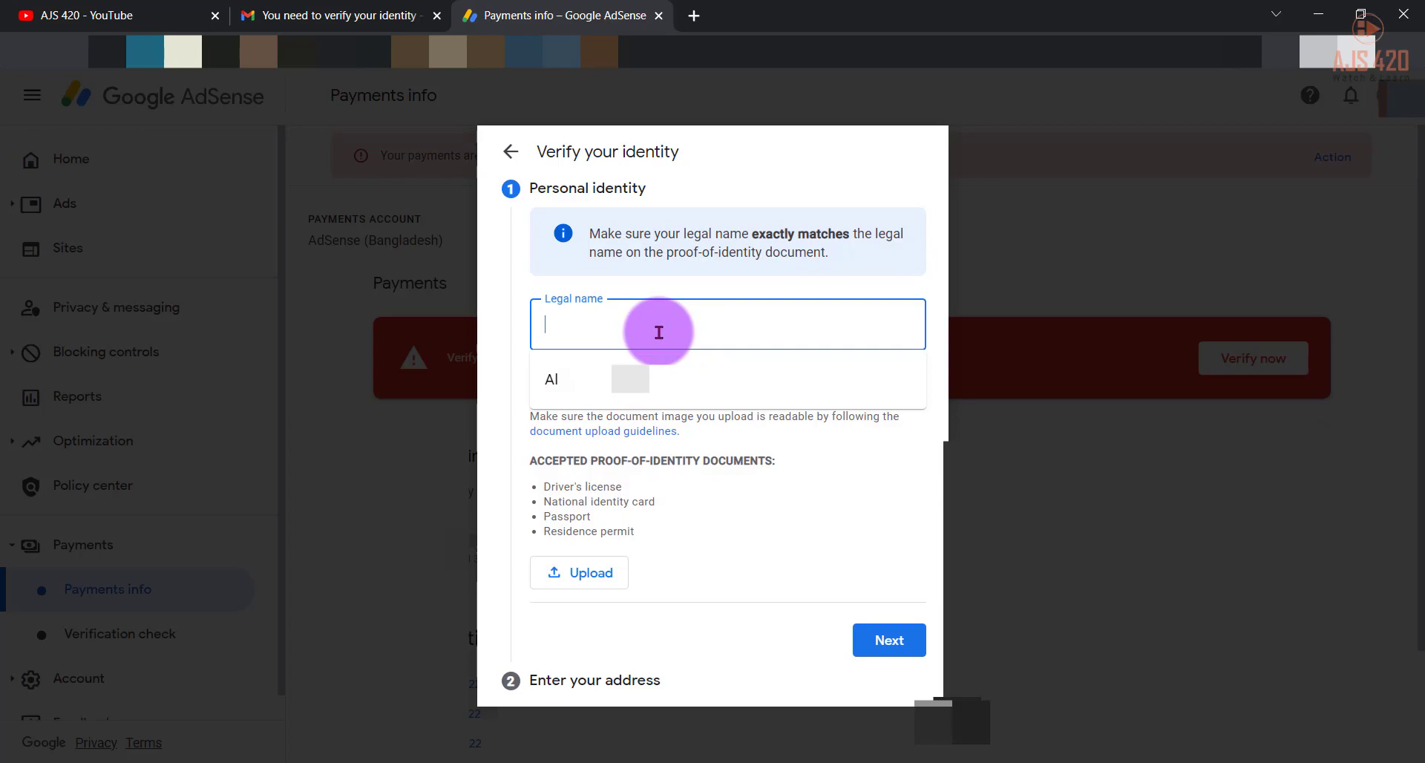
left_click(698, 14)
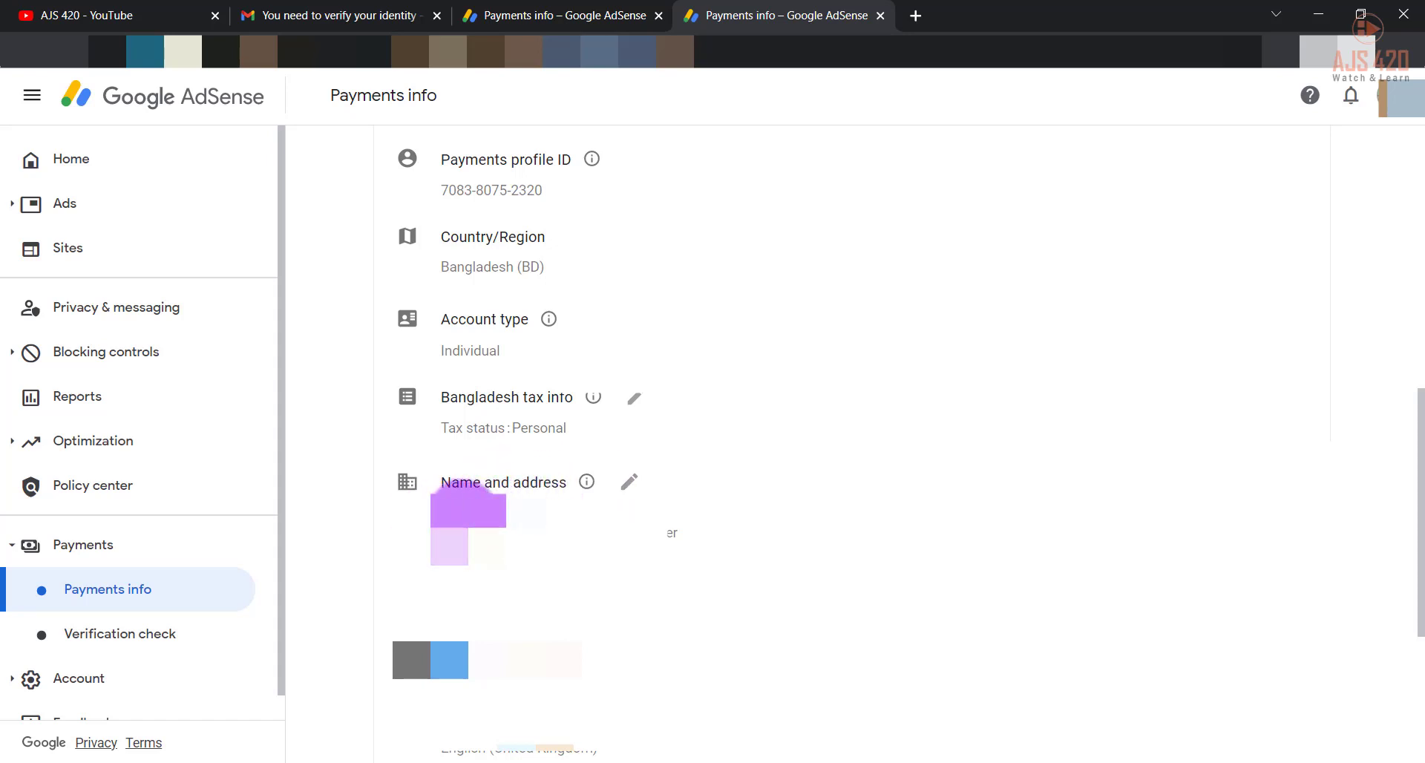
left_click(629, 484)
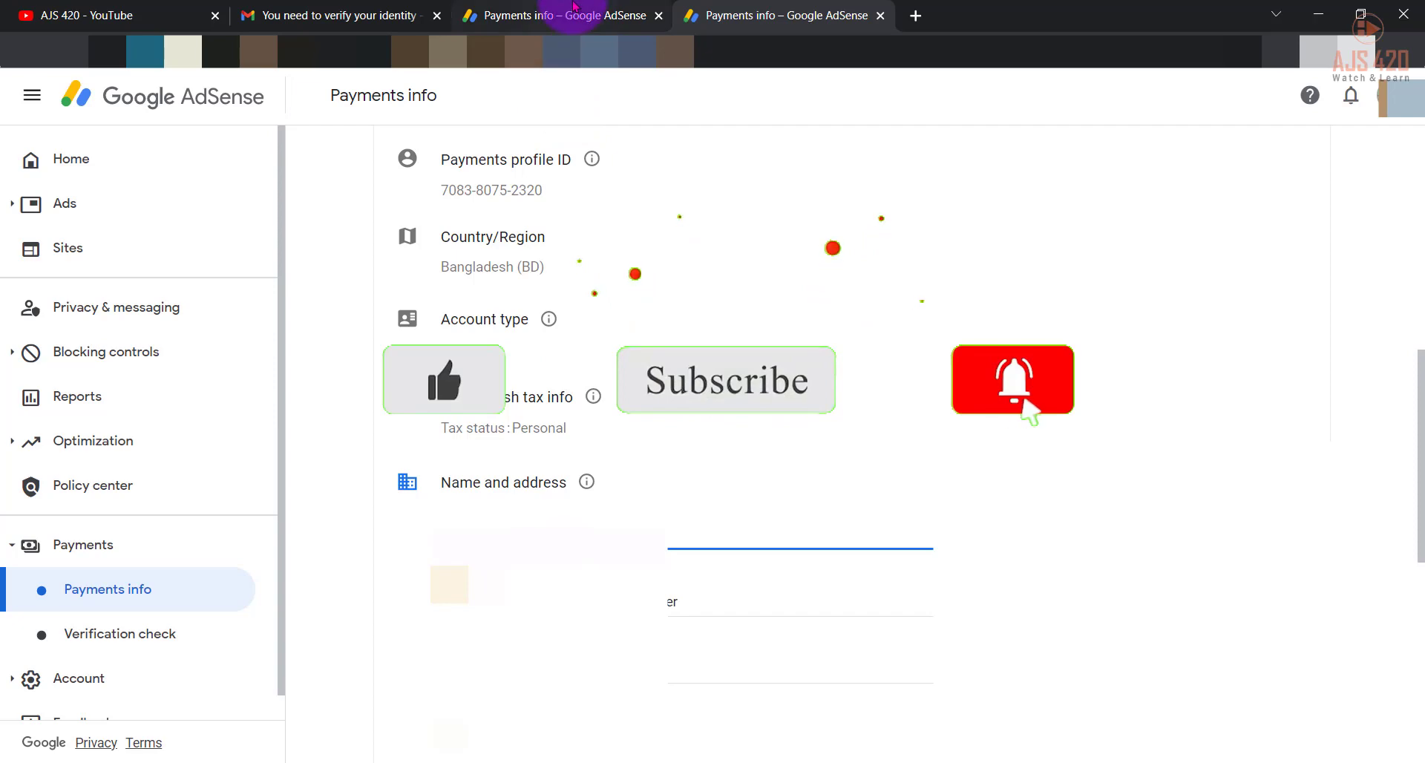
left_click(574, 8)
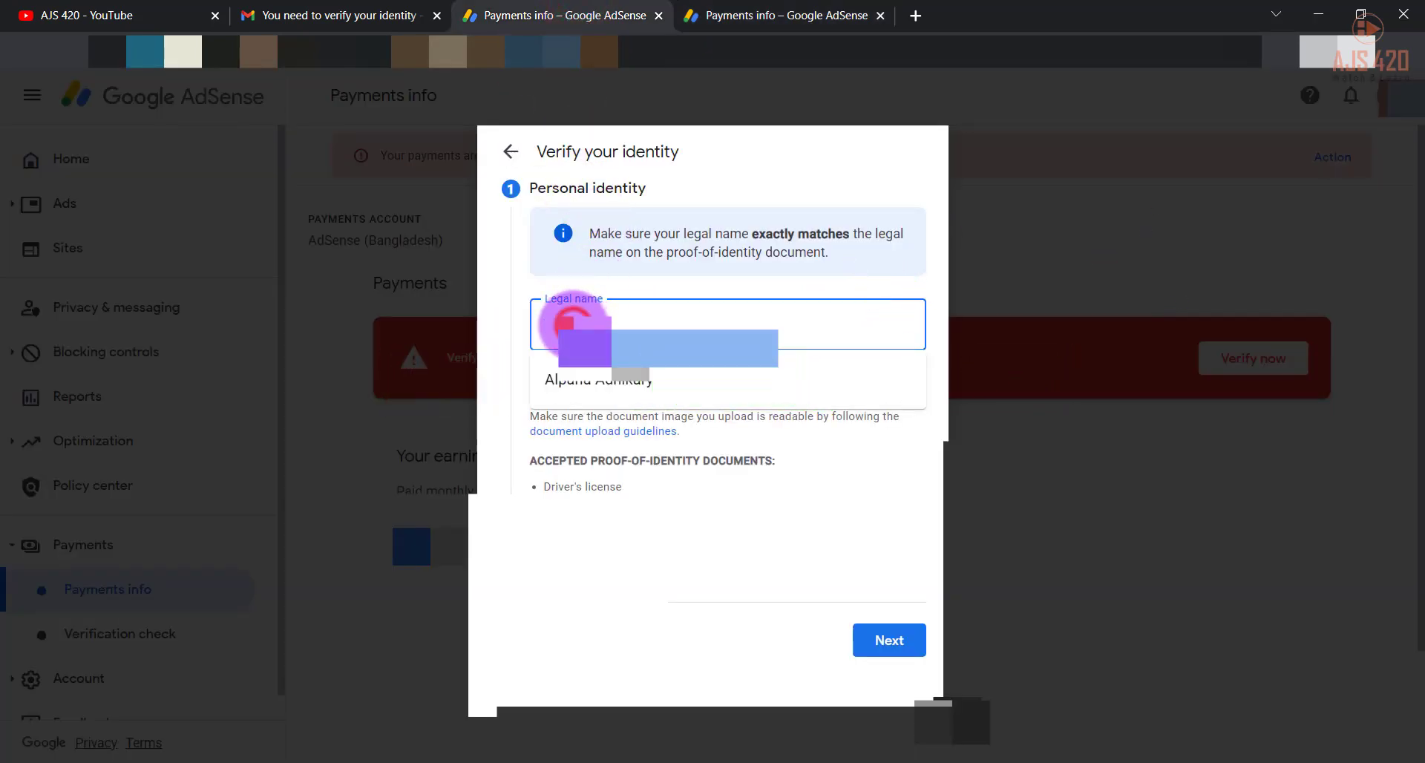
type("Al")
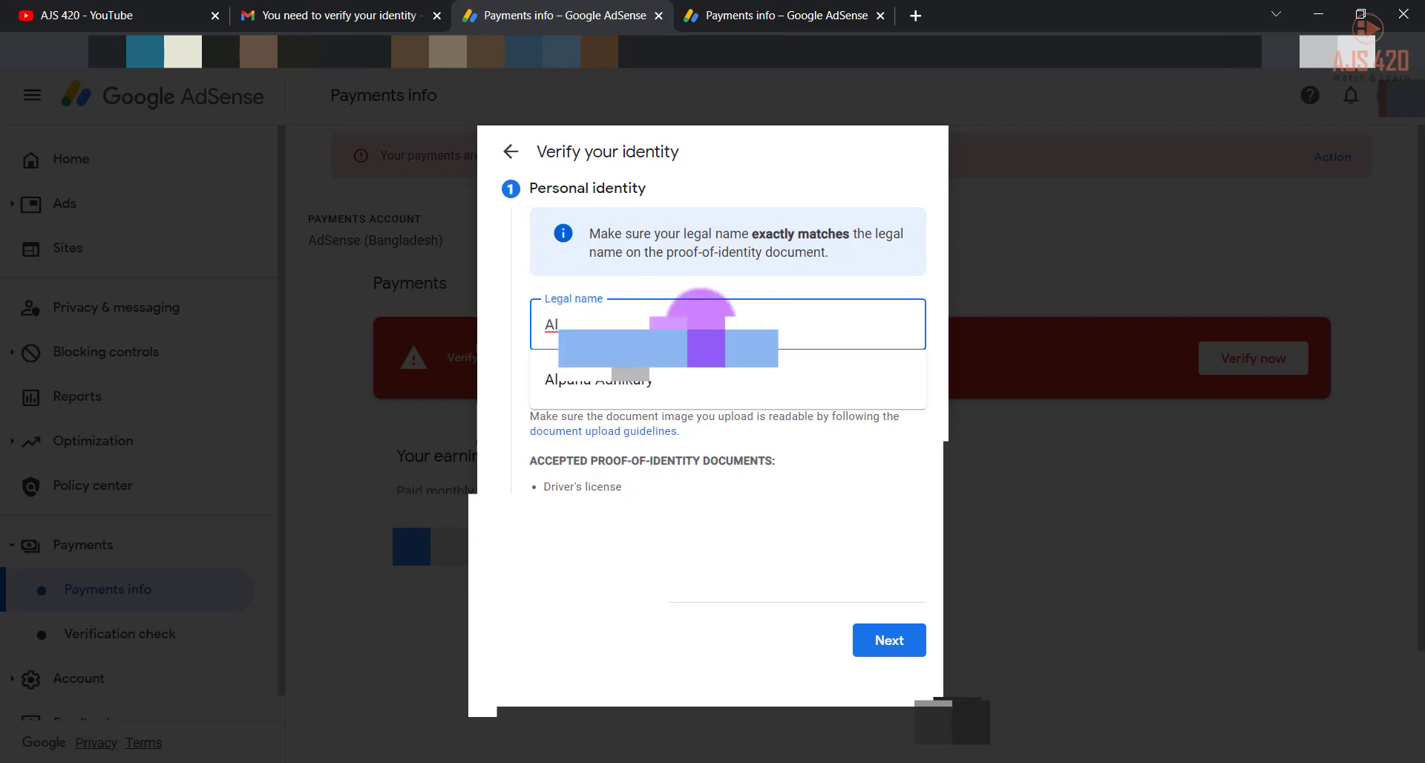
- Review the accepted ID document types and start choosing the ID image to upload
left_click(813, 477)
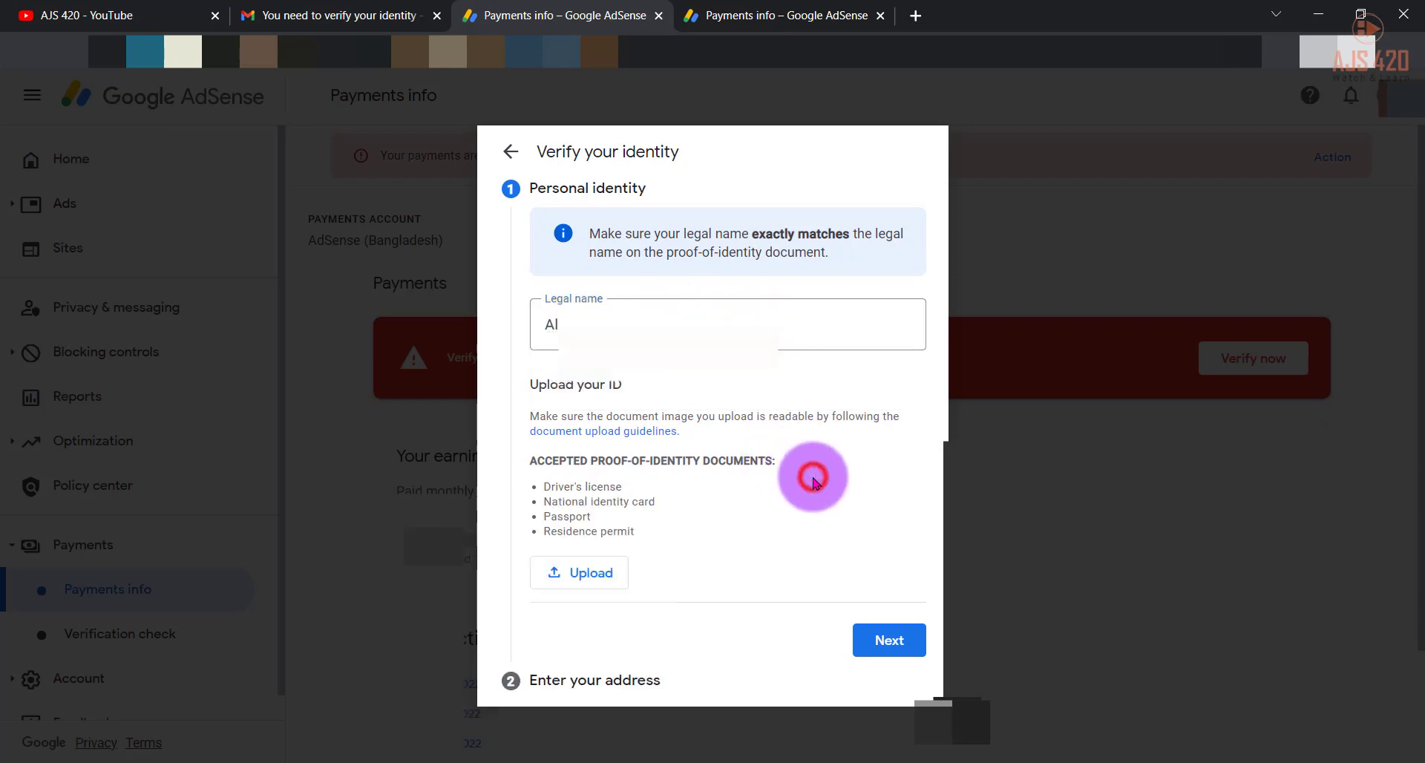
double_click(571, 487)
double_click(565, 501)
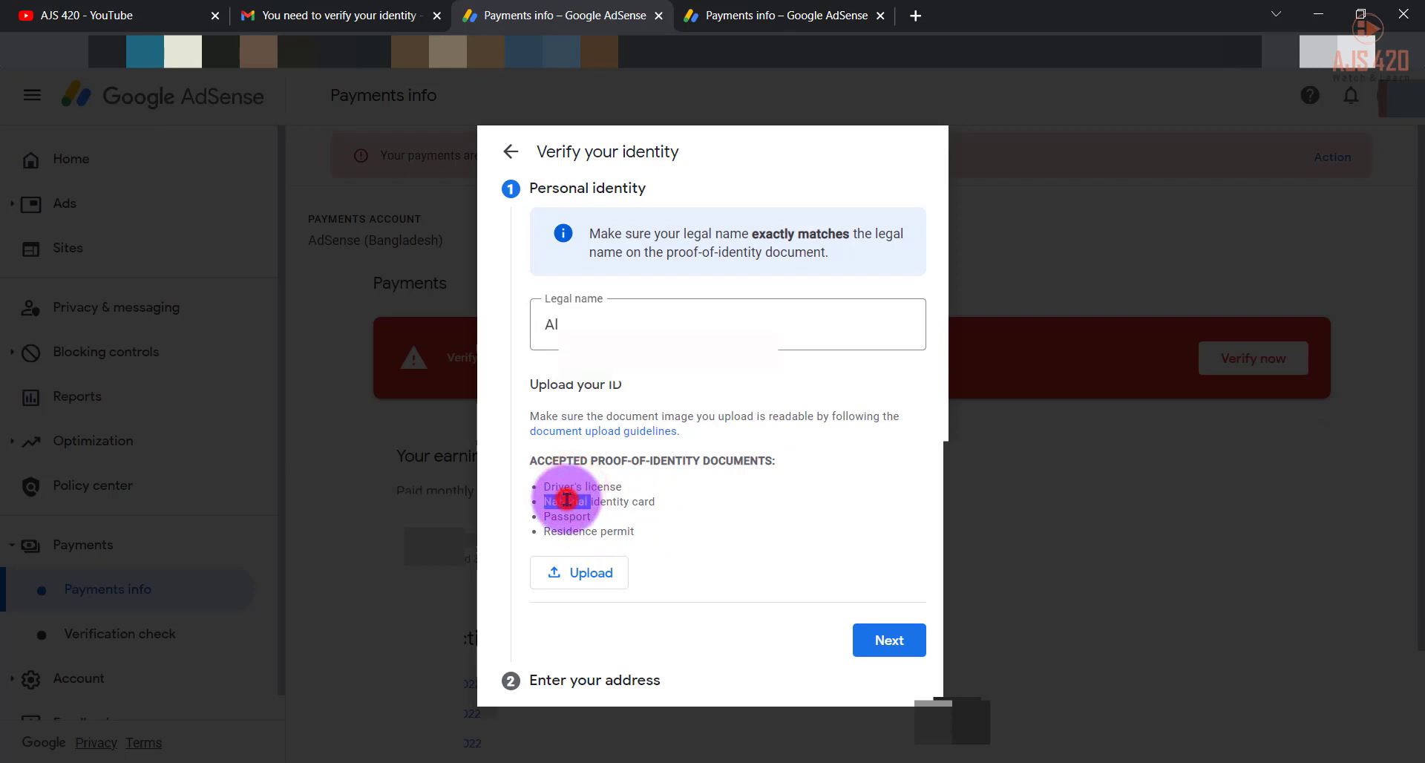
double_click(566, 516)
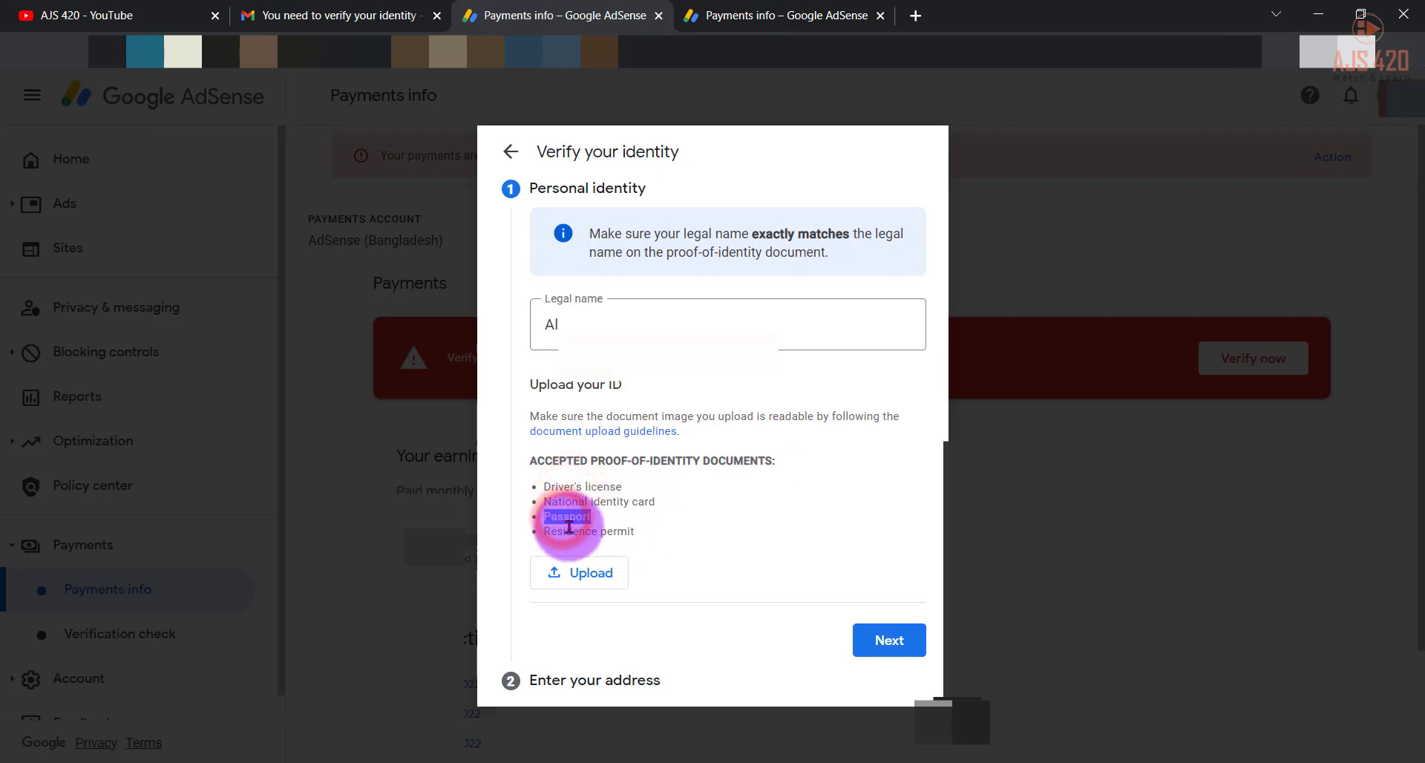
double_click(570, 531)
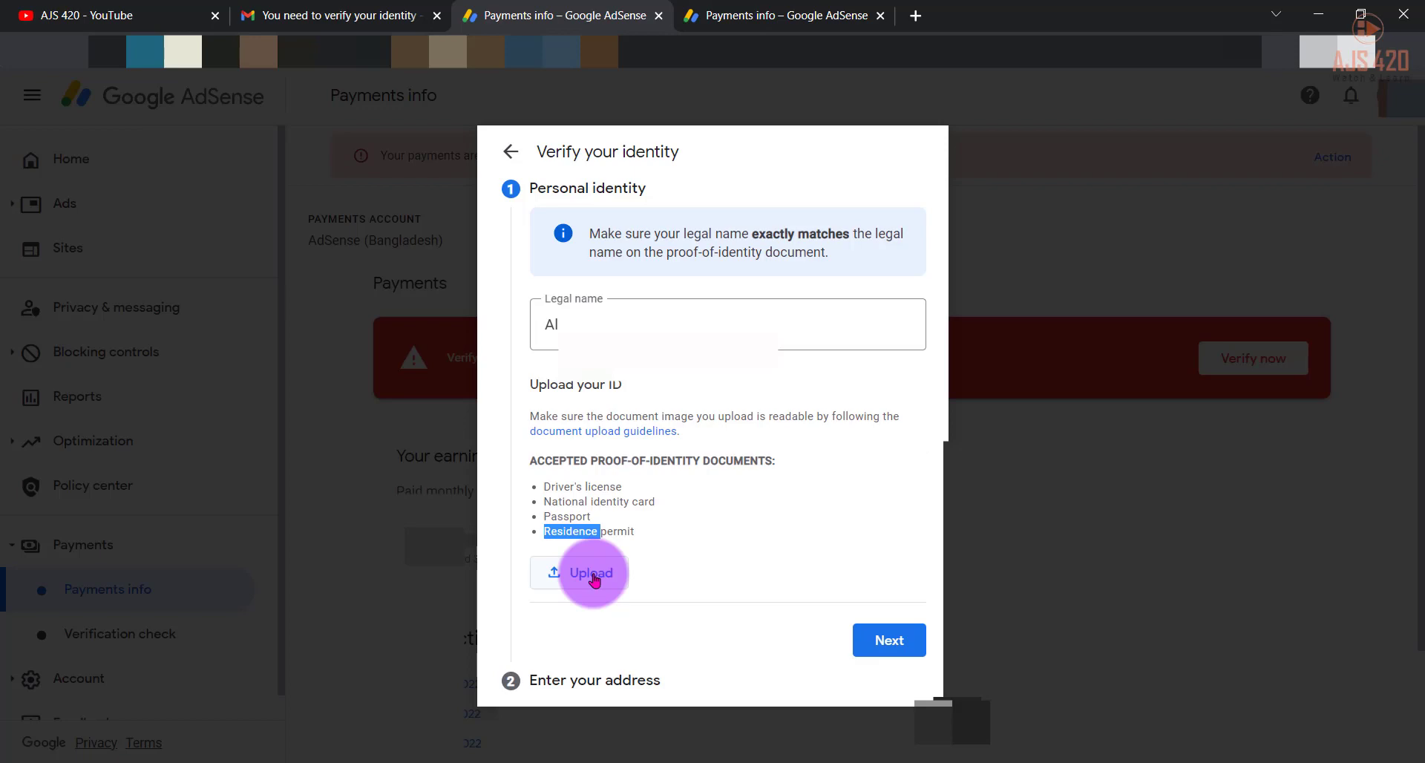
left_click(594, 579)
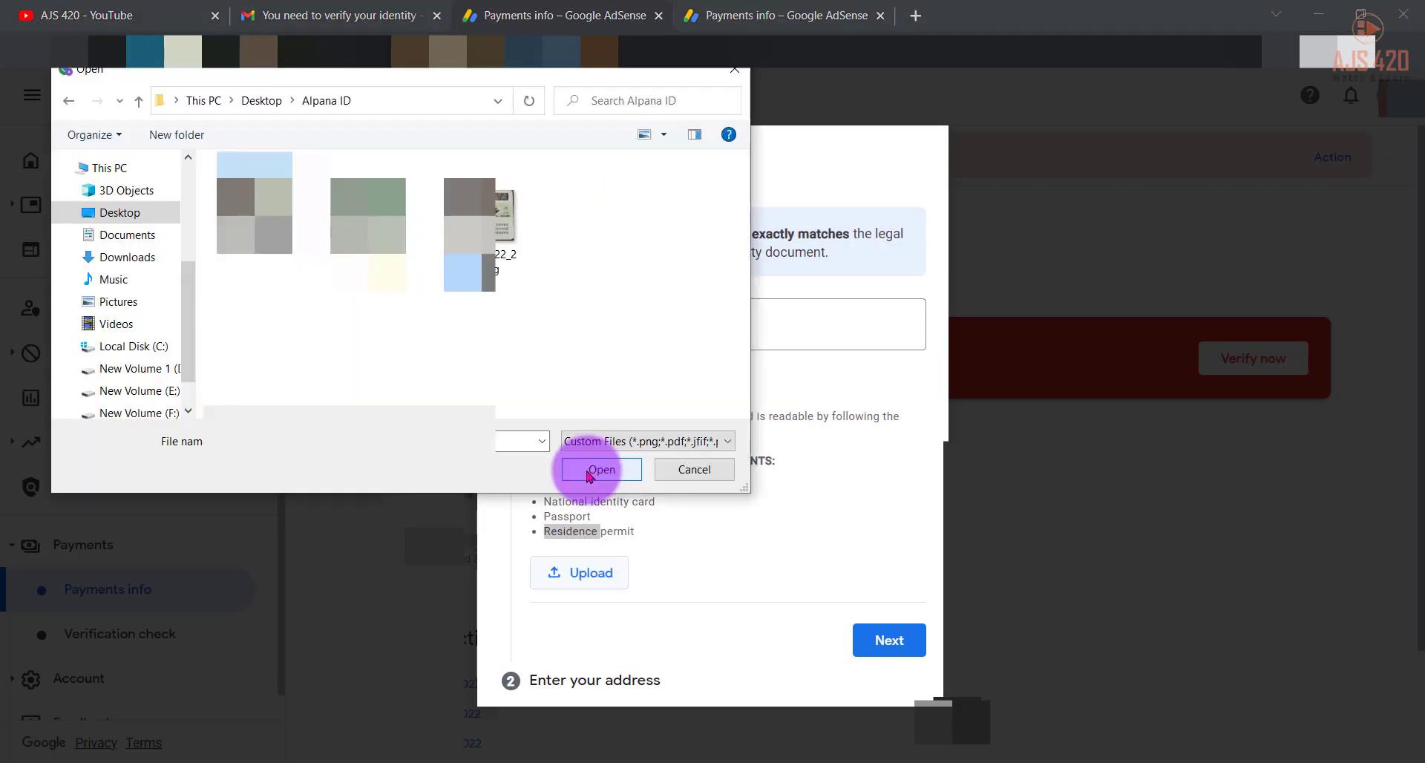
- Attach the ID card JPG as the identity document and continue to the address step
left_click(598, 470)
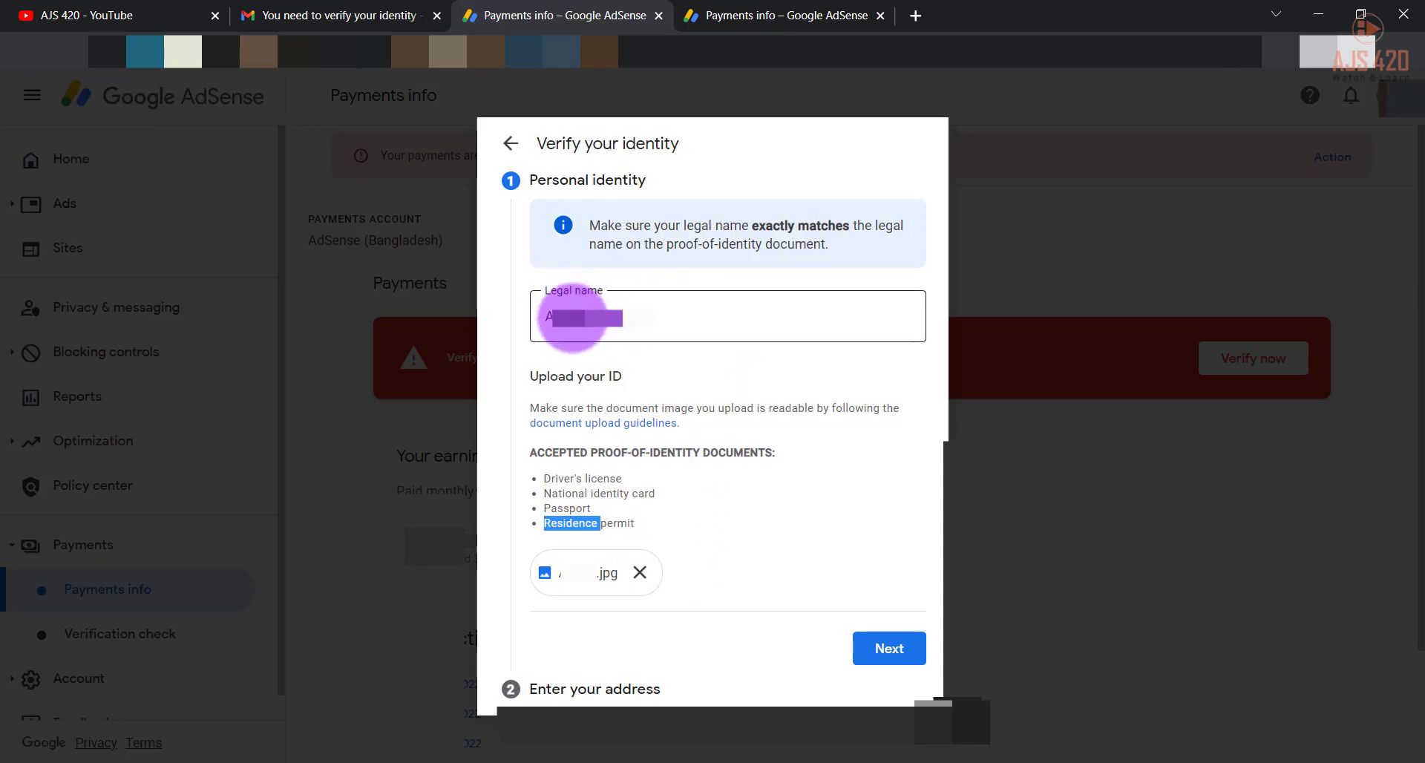
left_click(890, 649)
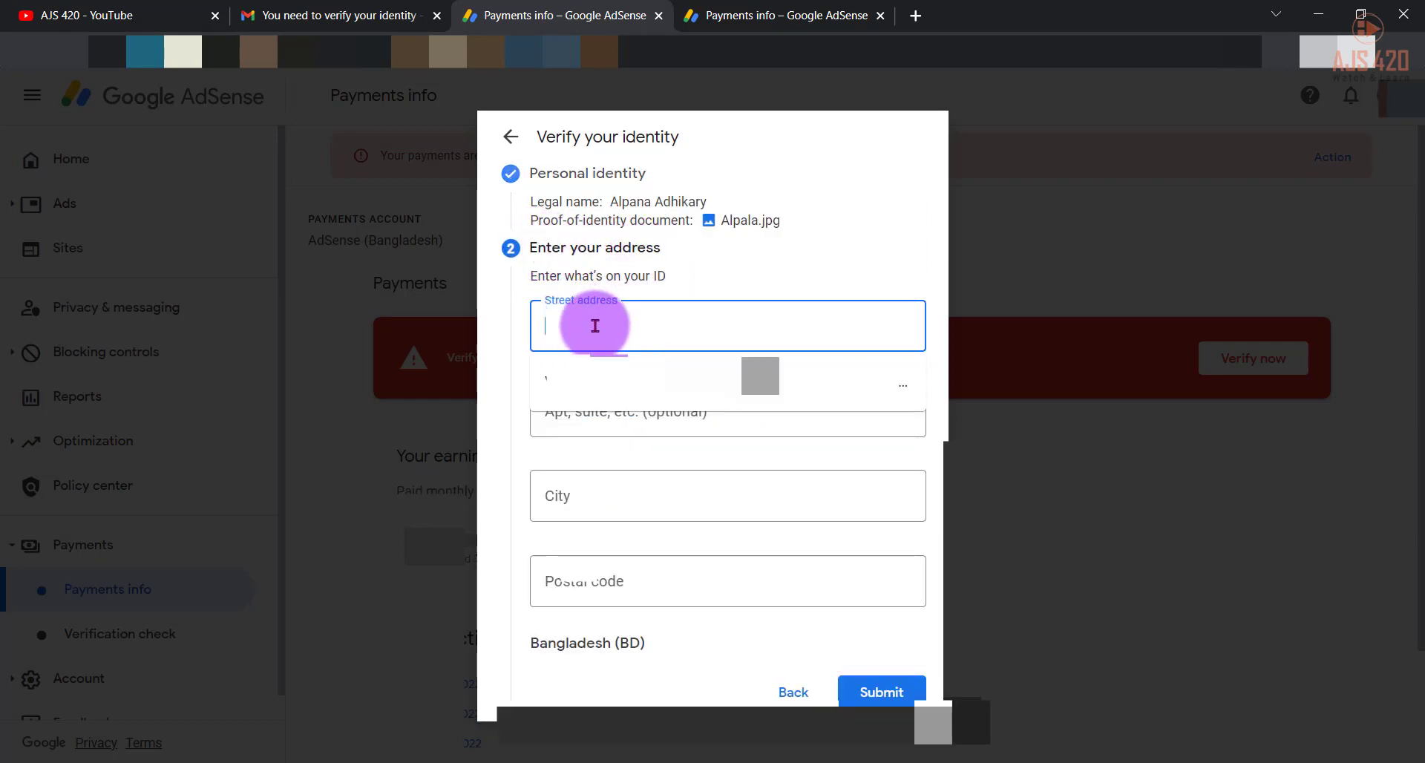
- Check the profile's address details in the other browser tab
left_click(770, 16)
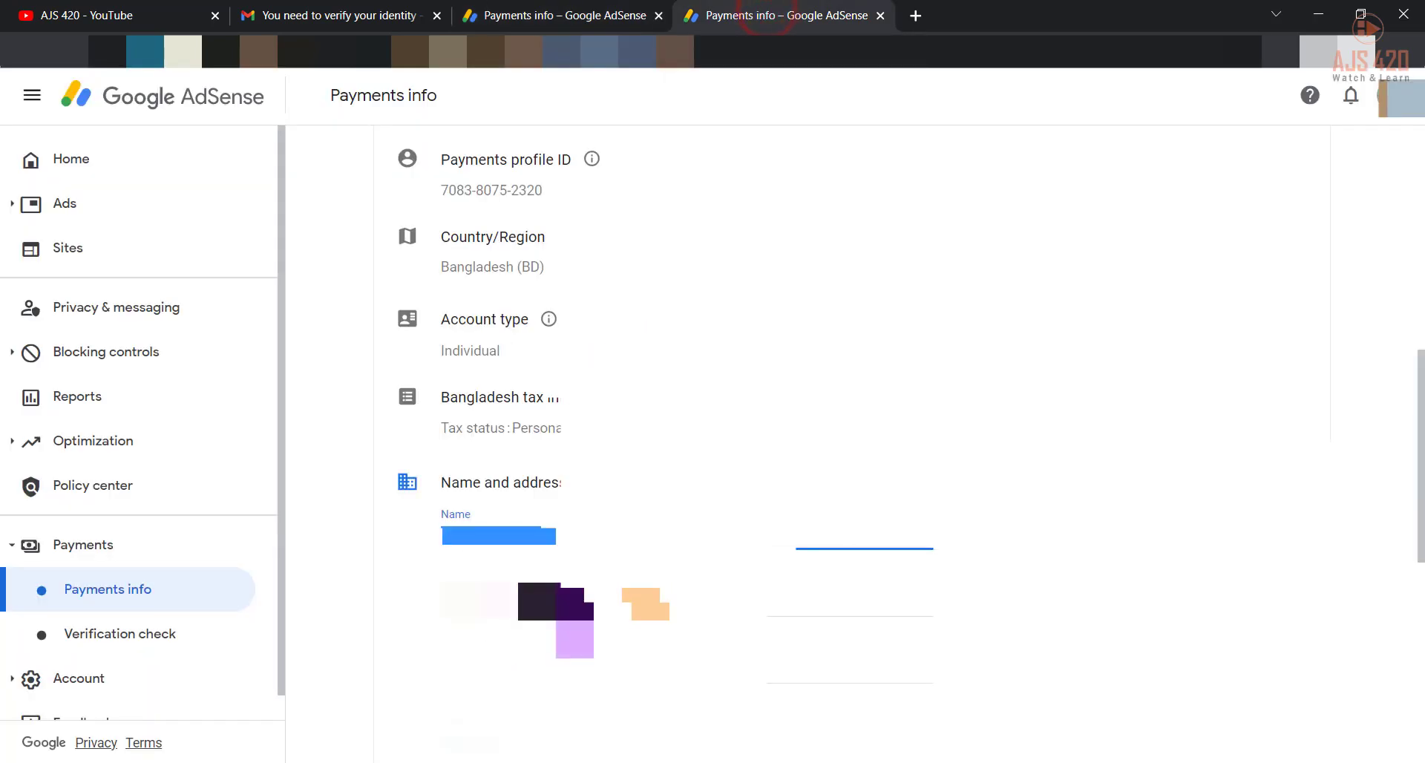
key("Tab")
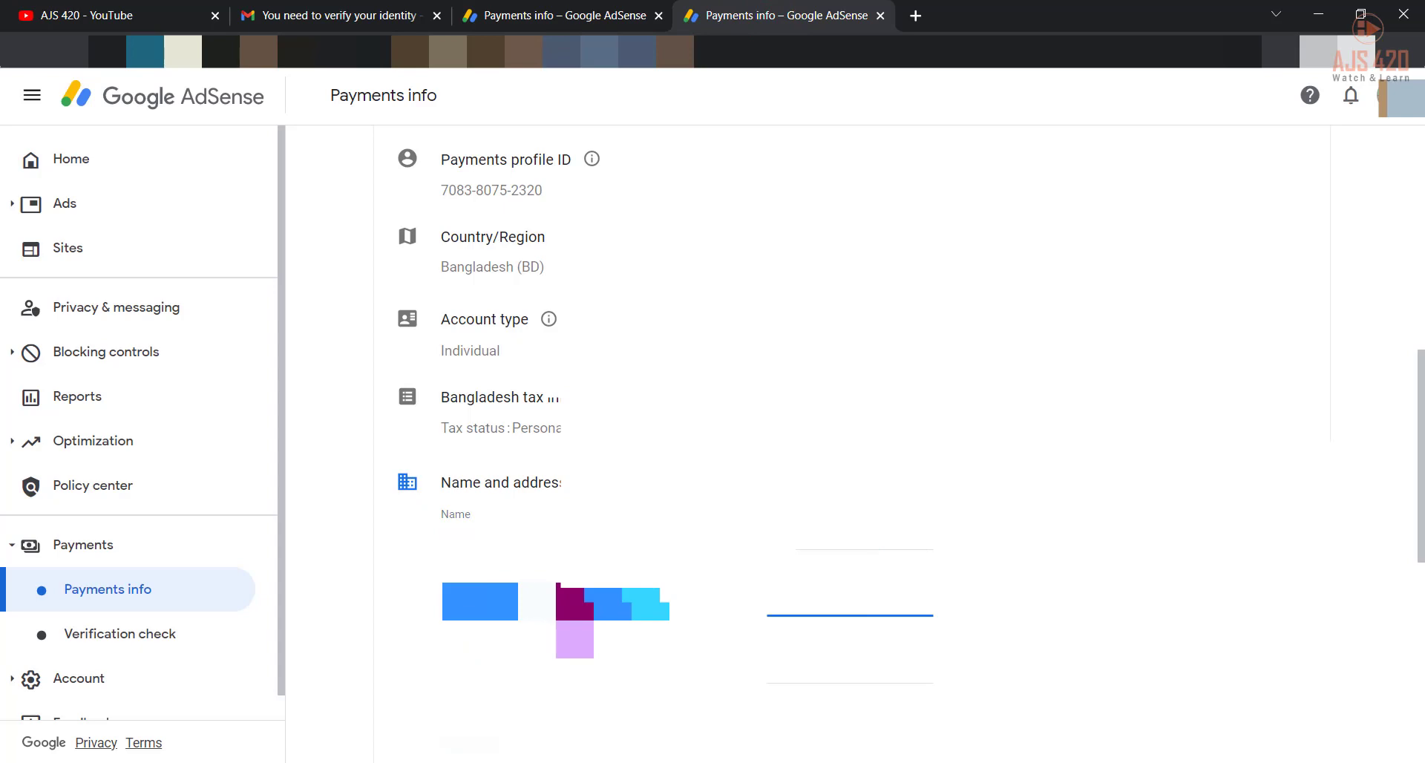
left_click(573, 9)
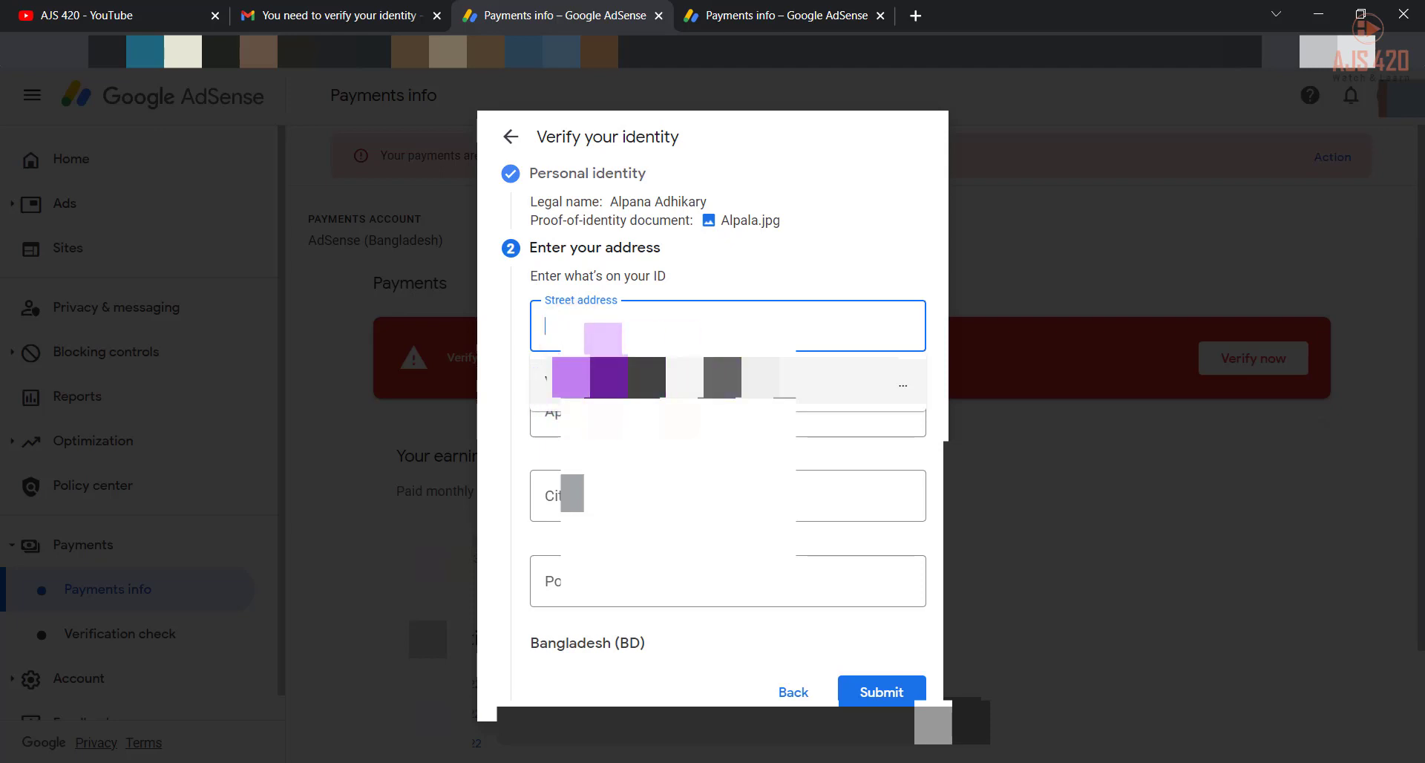
- Autofill the street address from the saved suggestion, review the apartment field, and submit
left_click(665, 378)
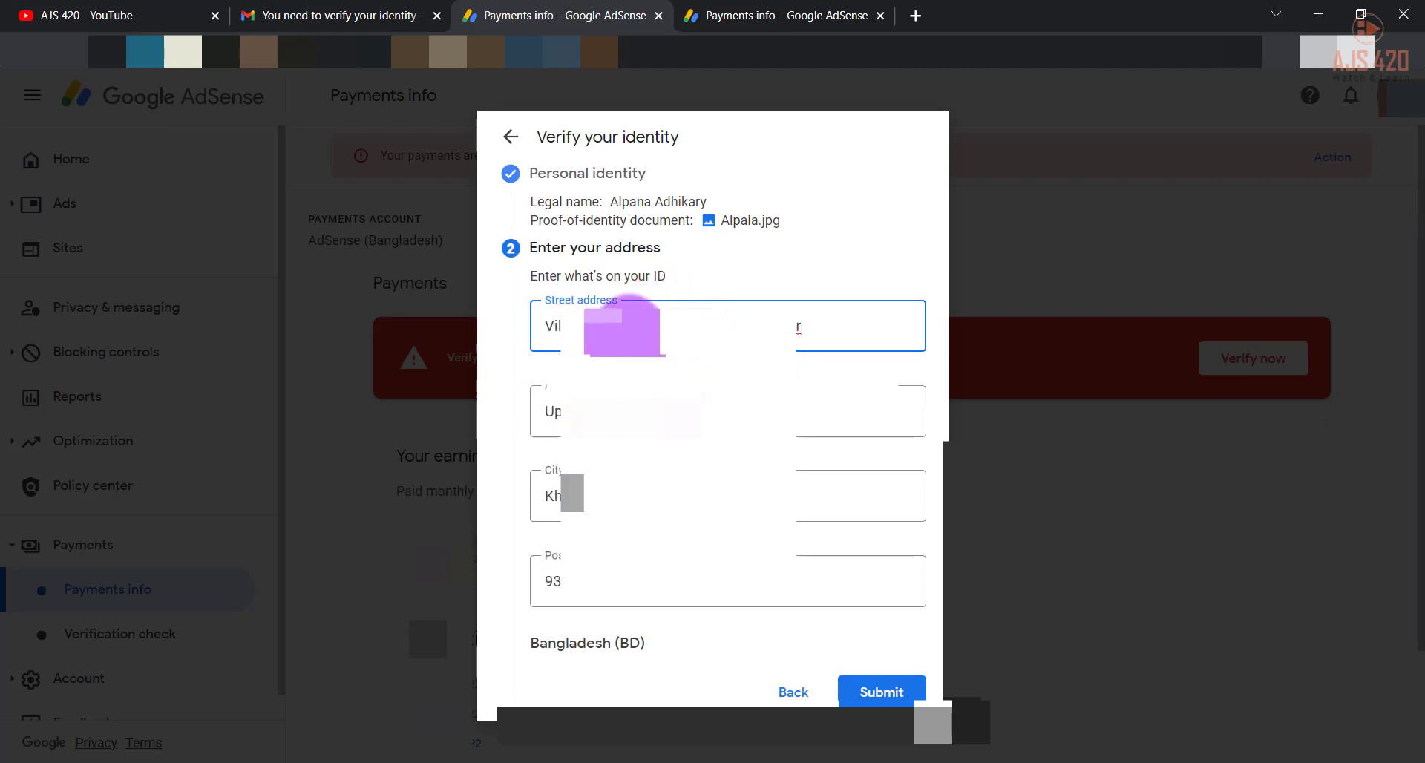
left_click(556, 326)
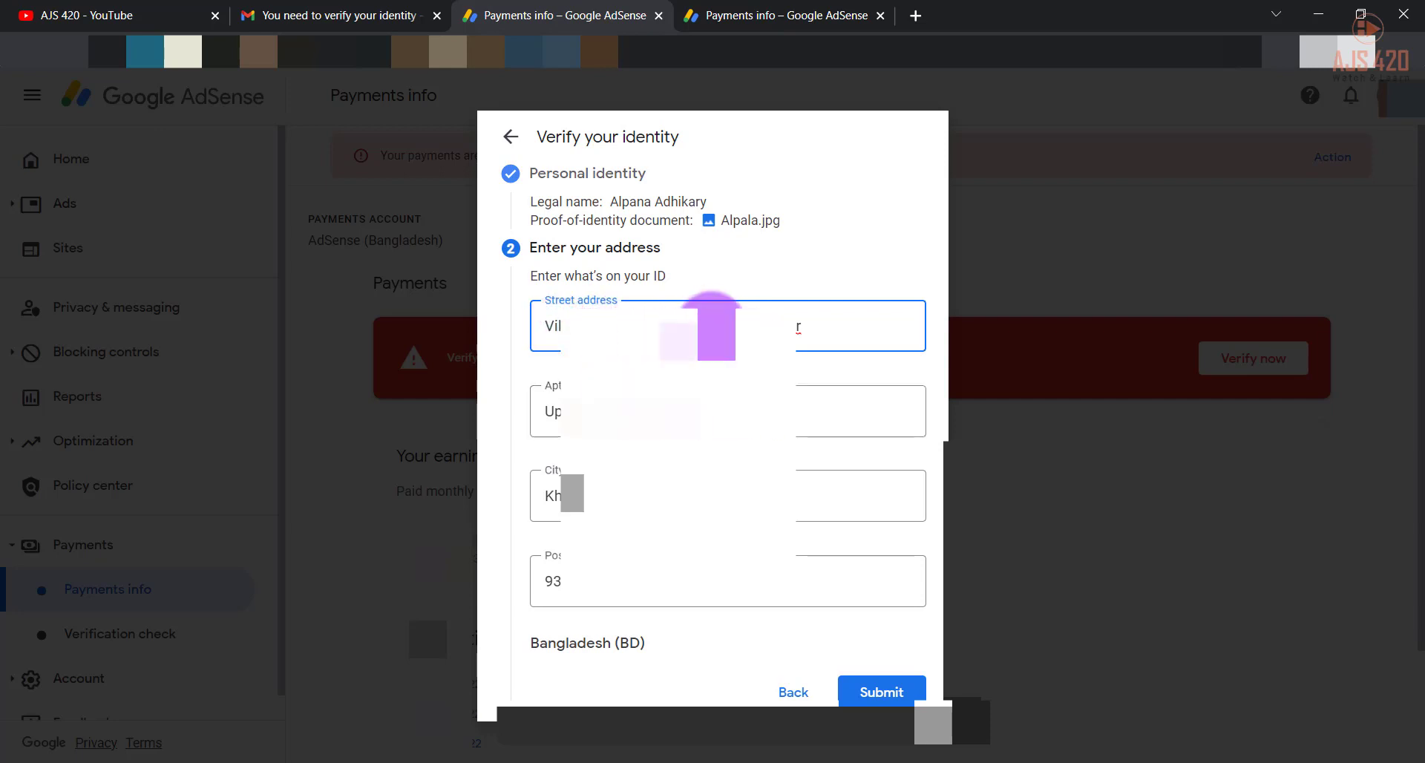
left_click(654, 412)
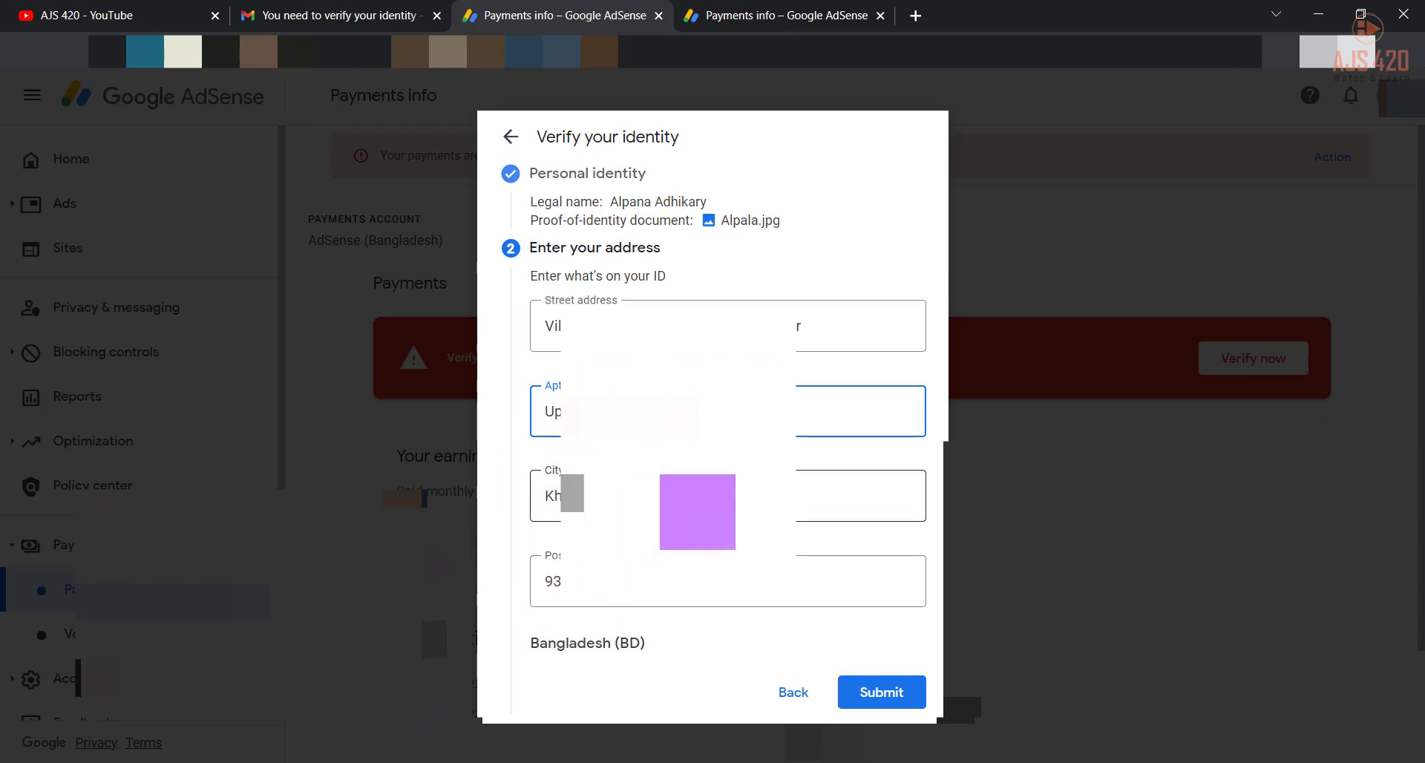
left_click(894, 691)
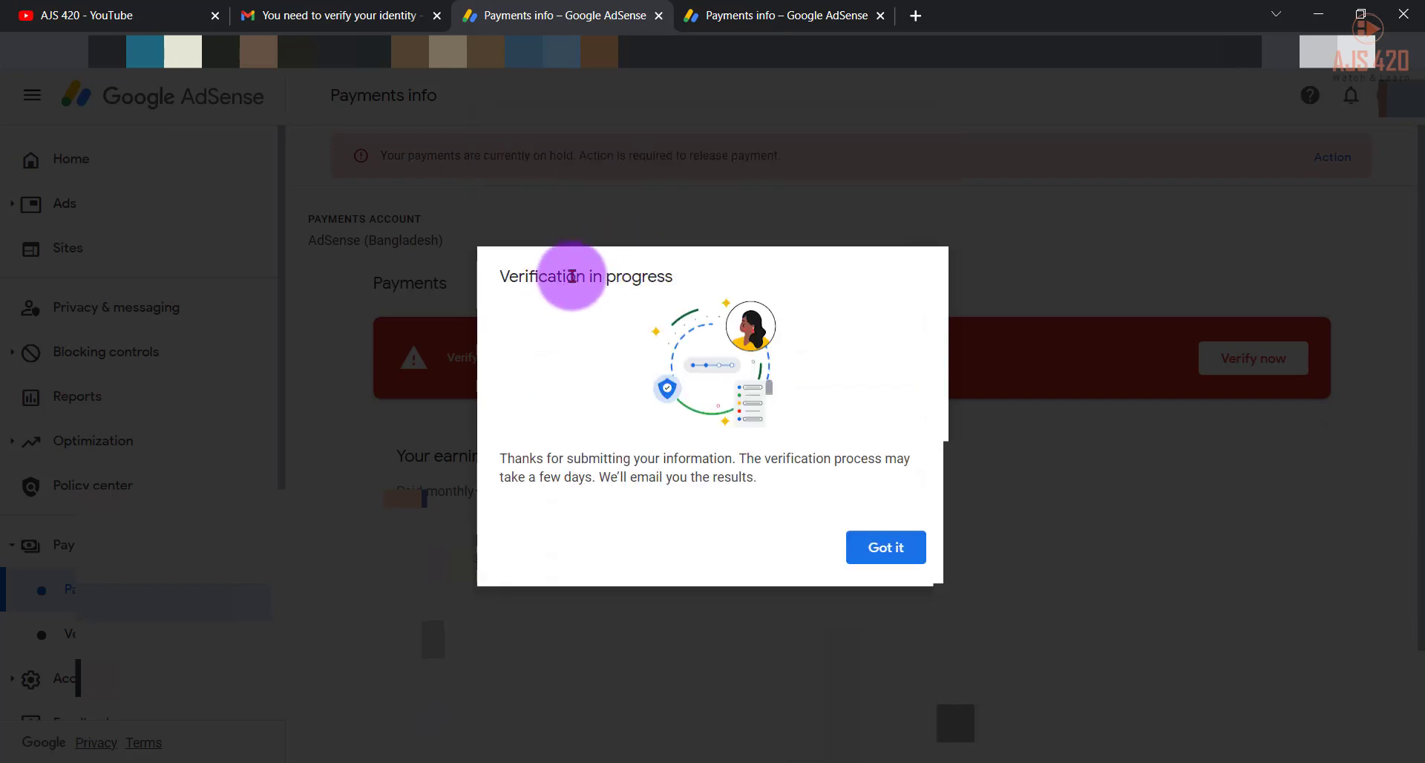
- Acknowledge the Verification in progress confirmation with Got it
triple_click(572, 276)
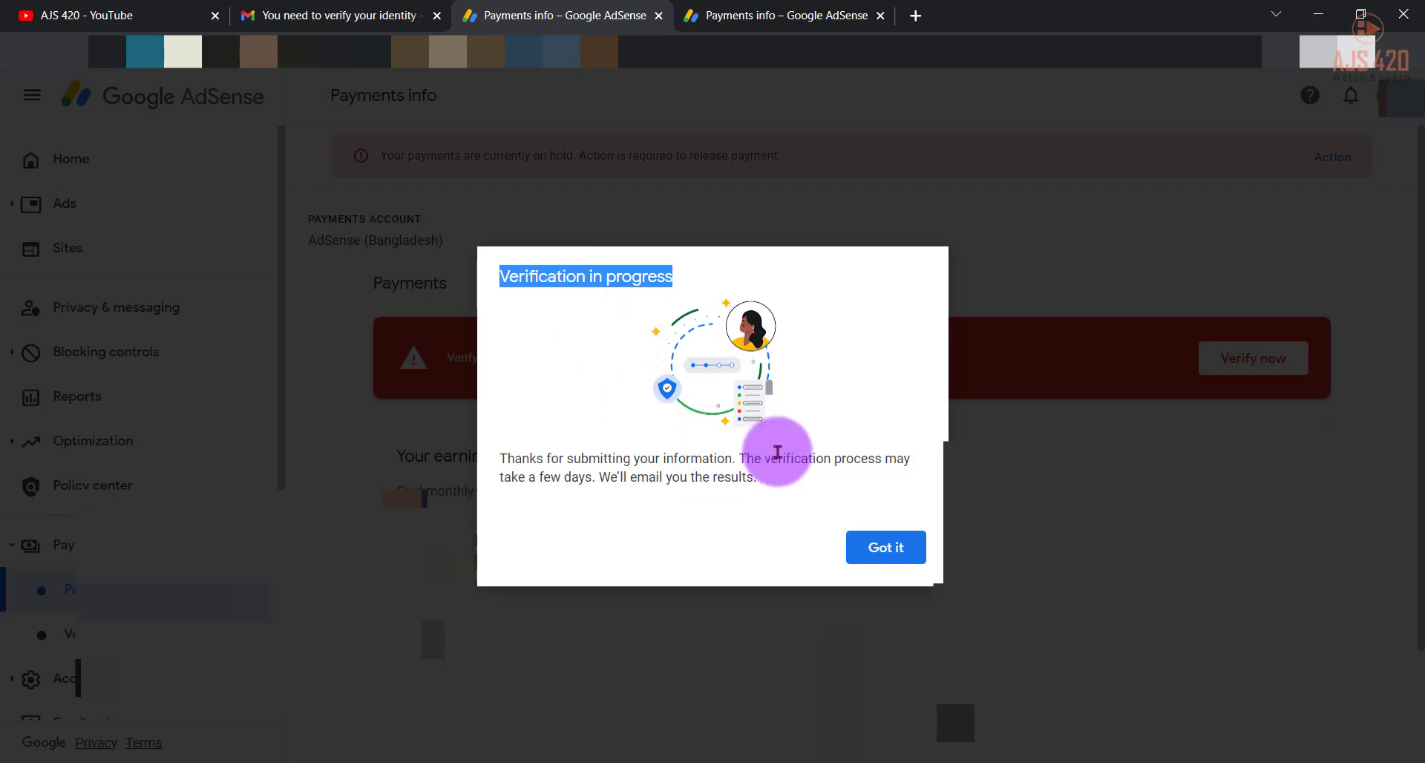
left_click(896, 556)
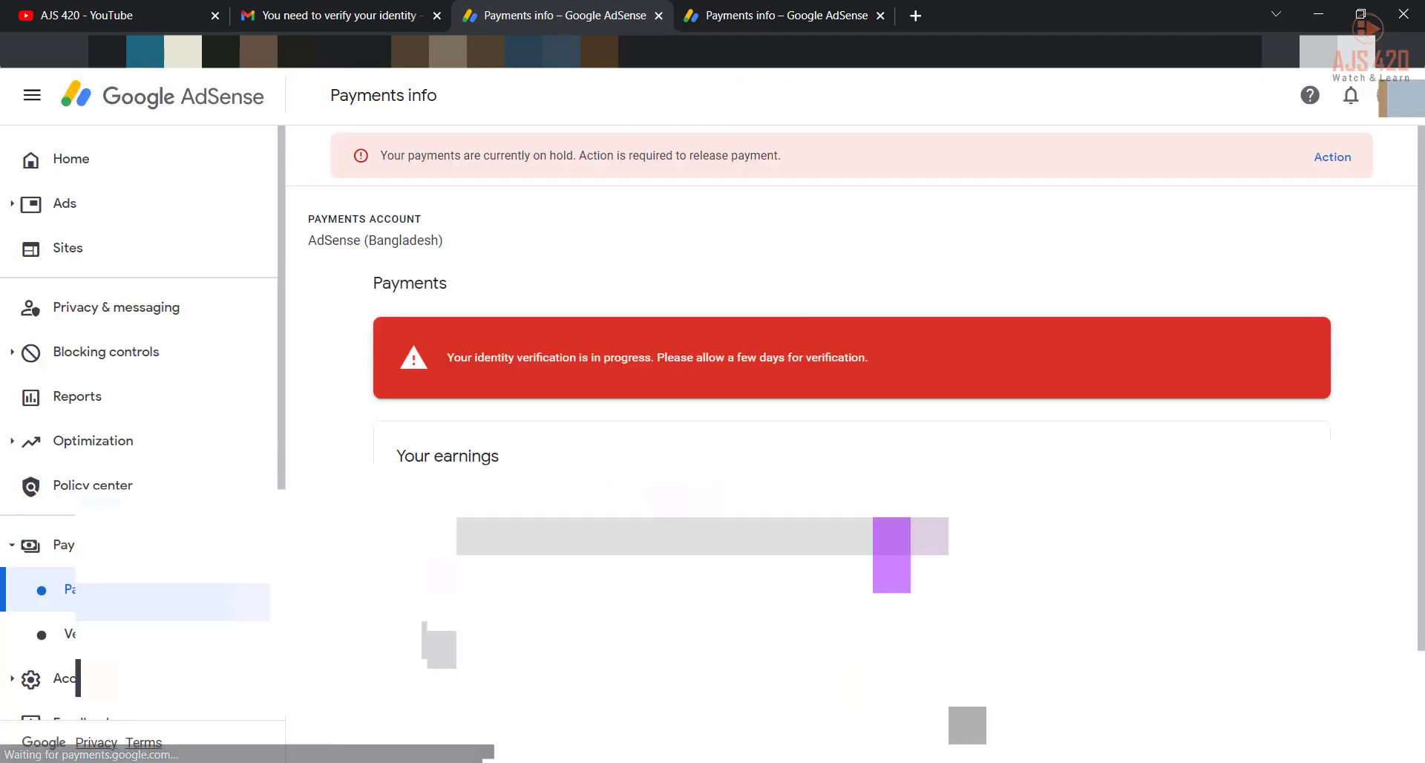